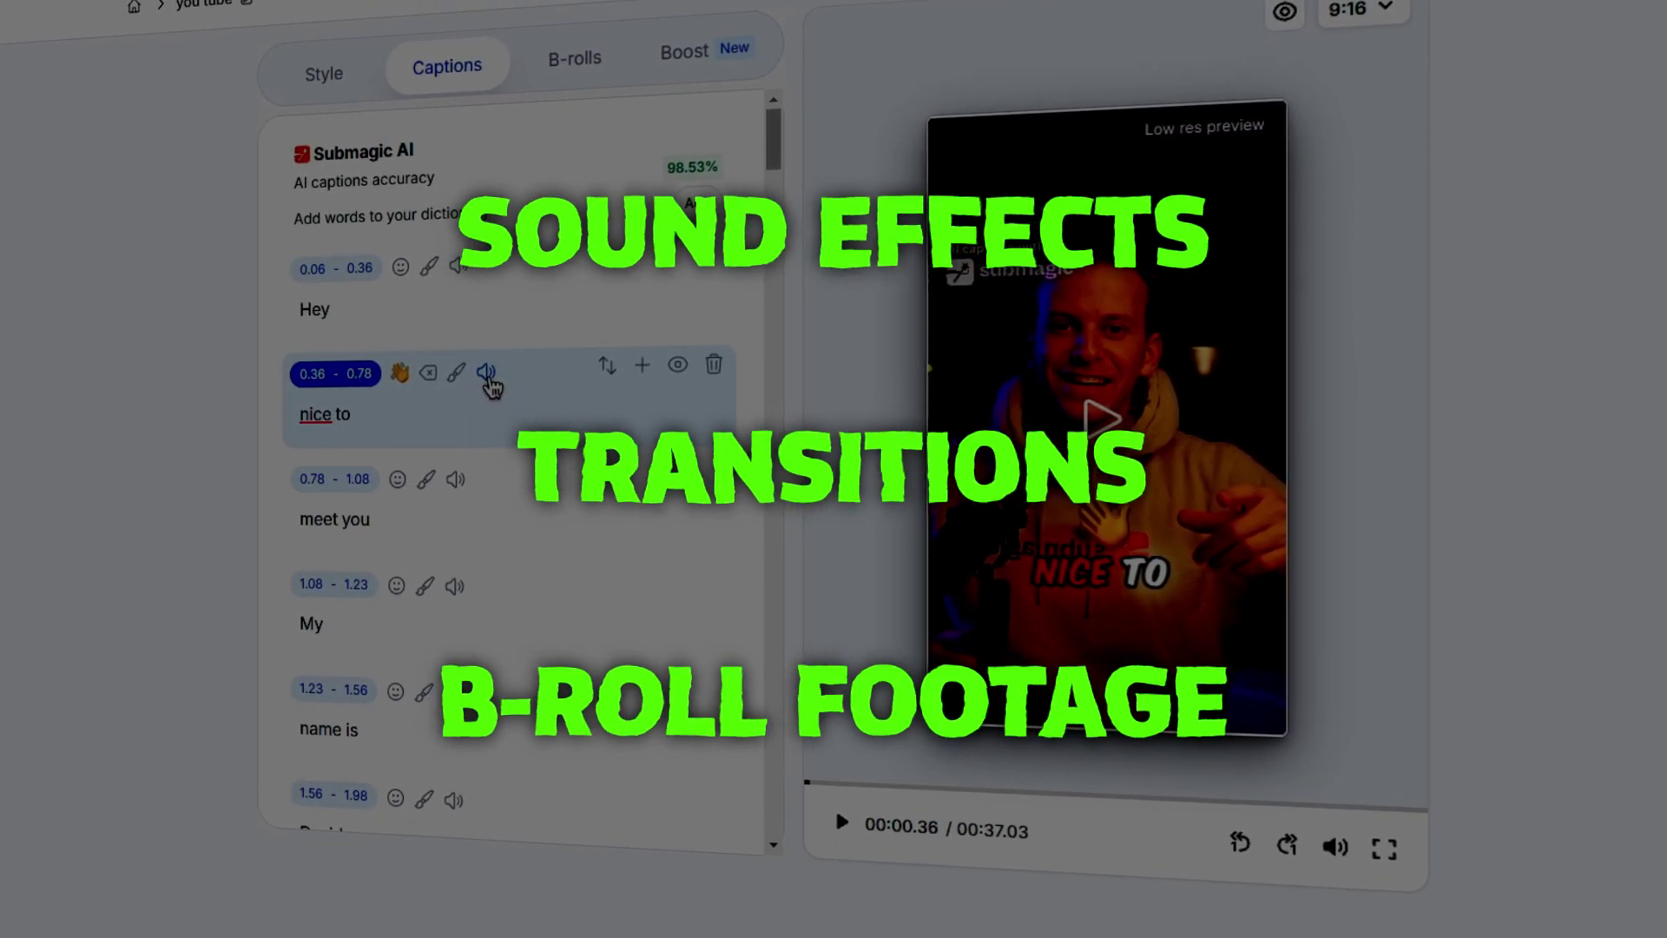
Step: Leave the editor demo and go to the empty All Projects page on the dashboard
{"action": "left_click", "coordinate": [487, 373]}
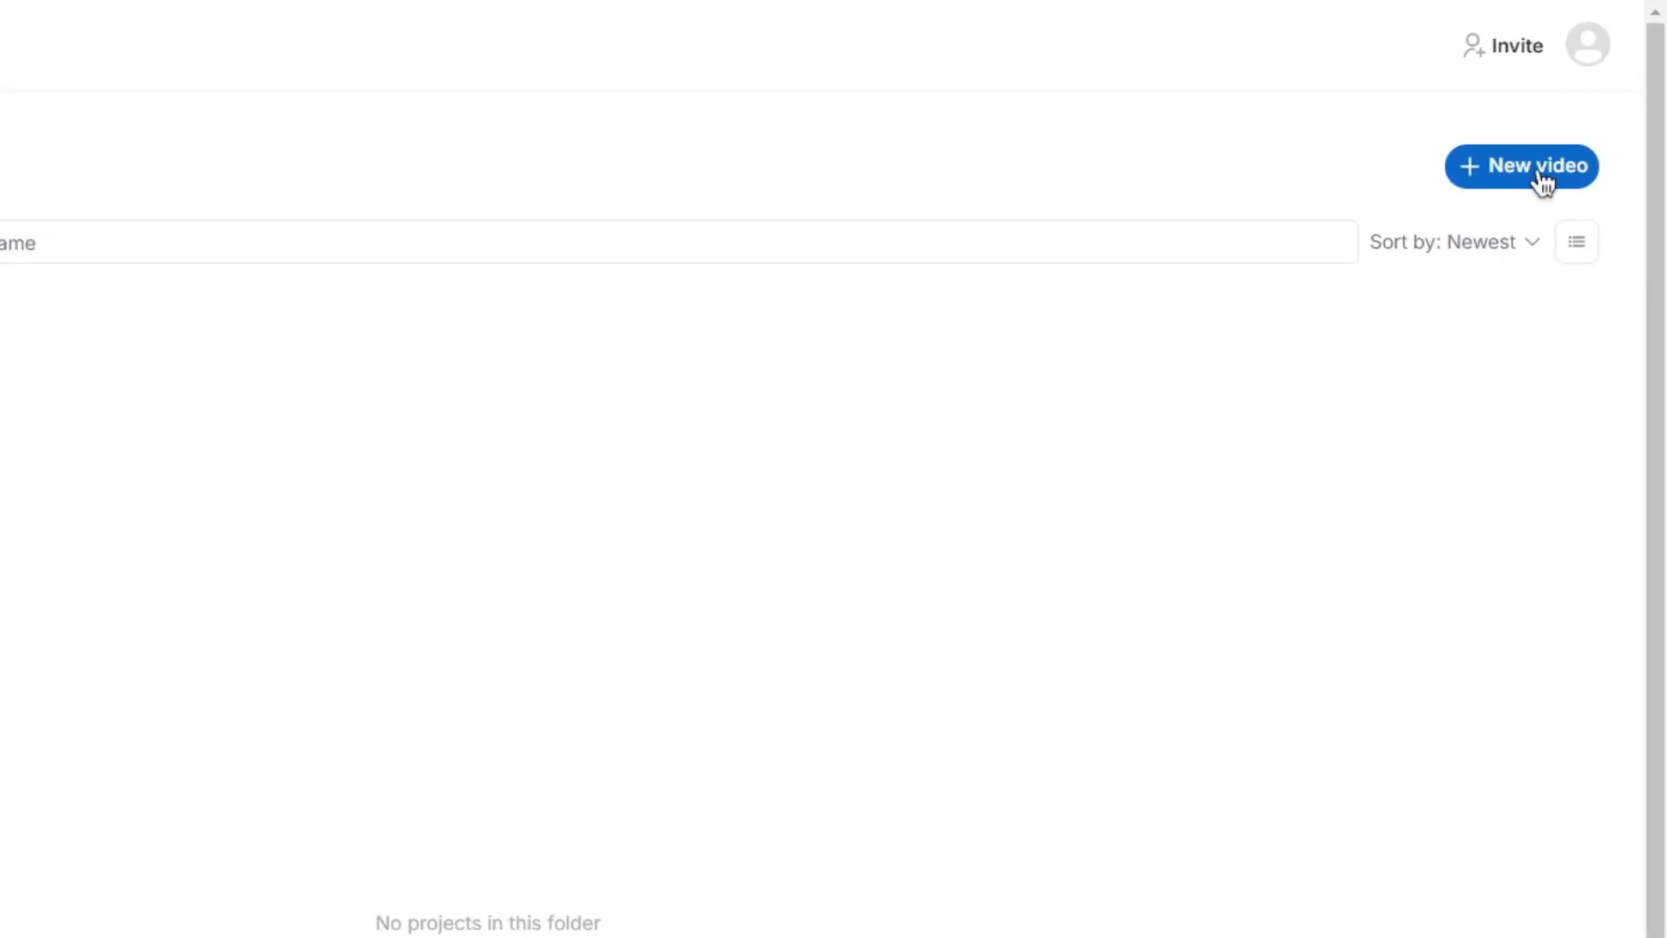
Step: Start a new video, view the Long to clips option, and return to Caption clips
{"action": "left_click", "coordinate": [1541, 176]}
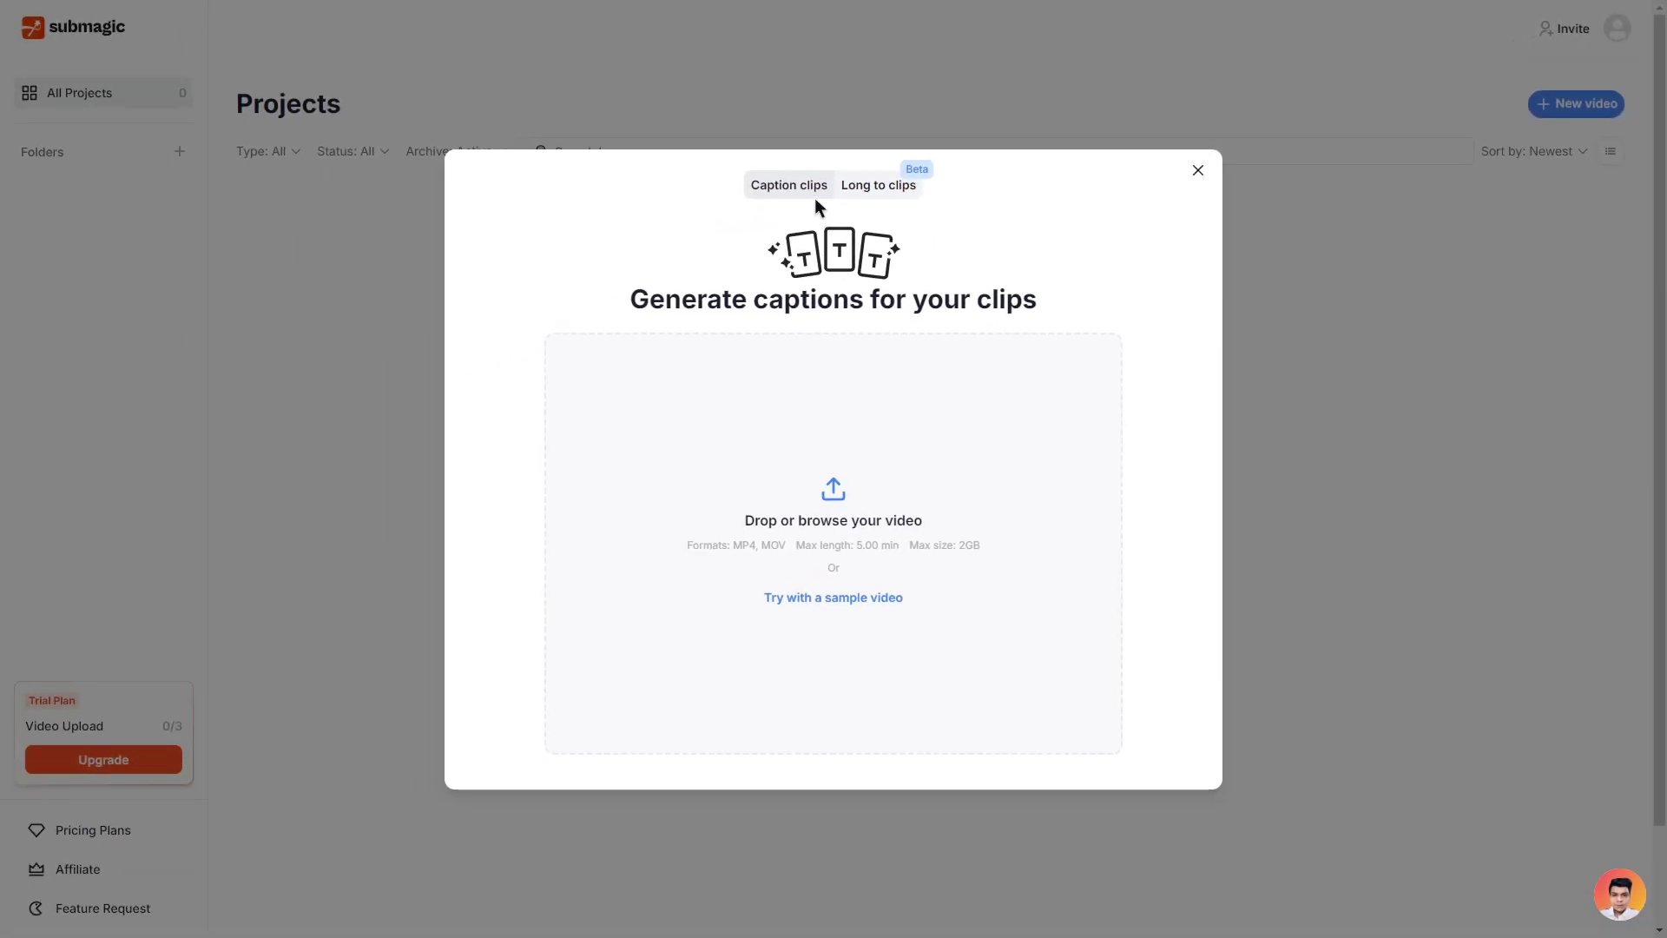
{"action": "left_click", "coordinate": [875, 185]}
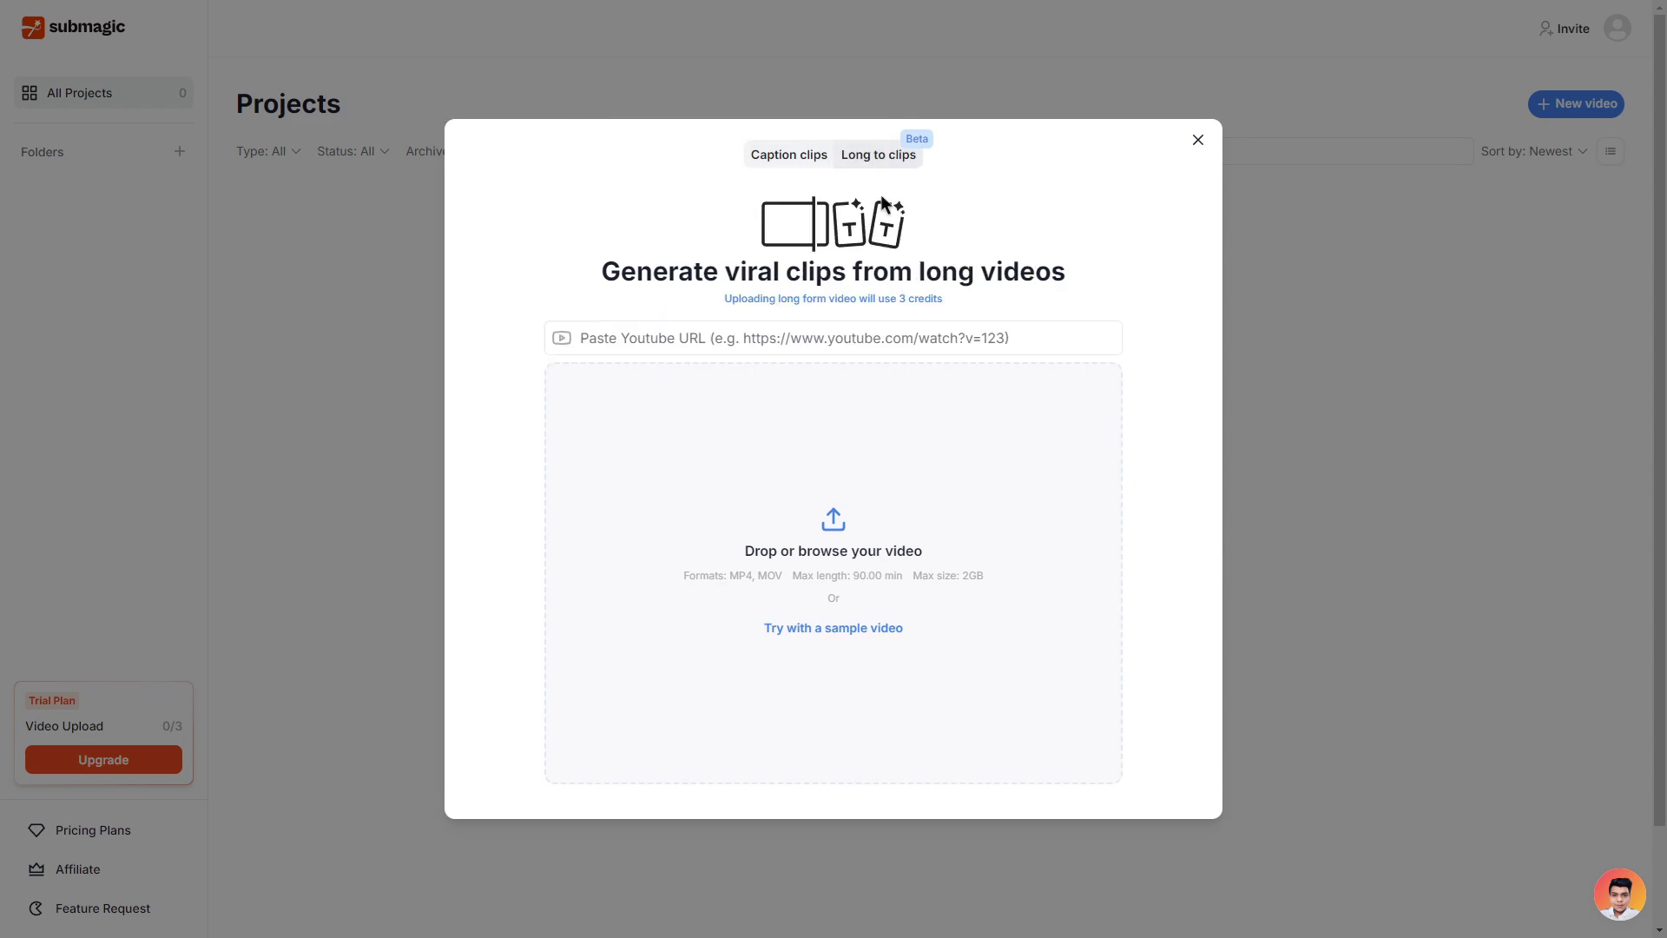
{"action": "key", "text": "Left"}
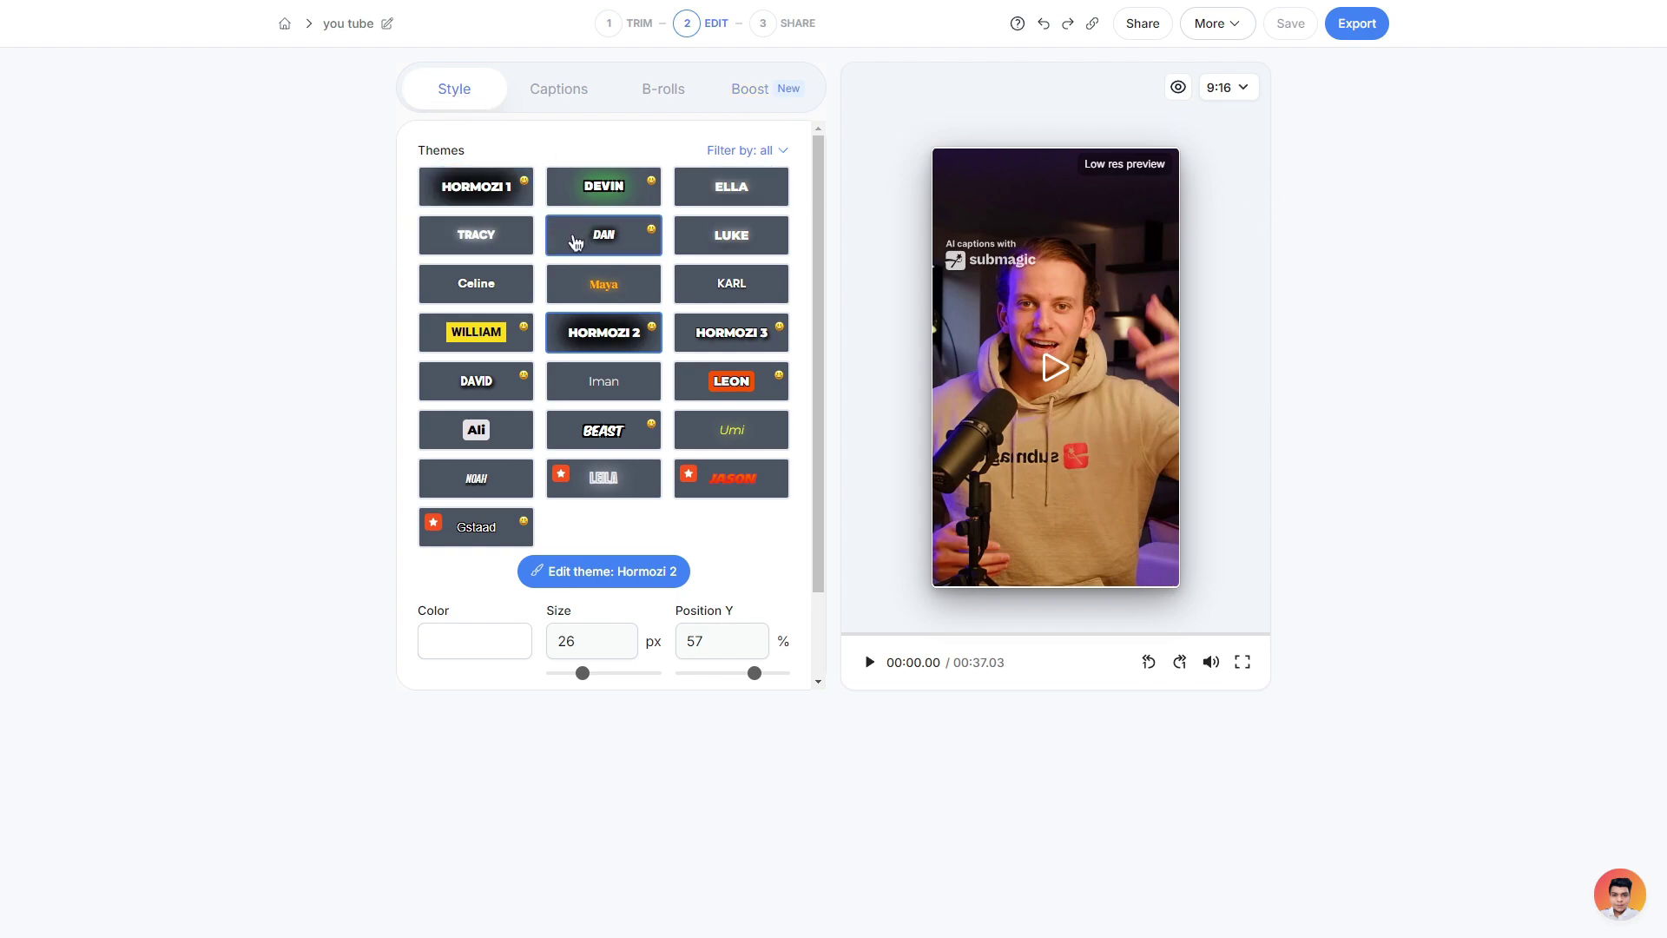
Step: Apply the Beast caption theme, review its settings (38 px, 57% position), and return to the themes
{"action": "left_click", "coordinate": [620, 442]}
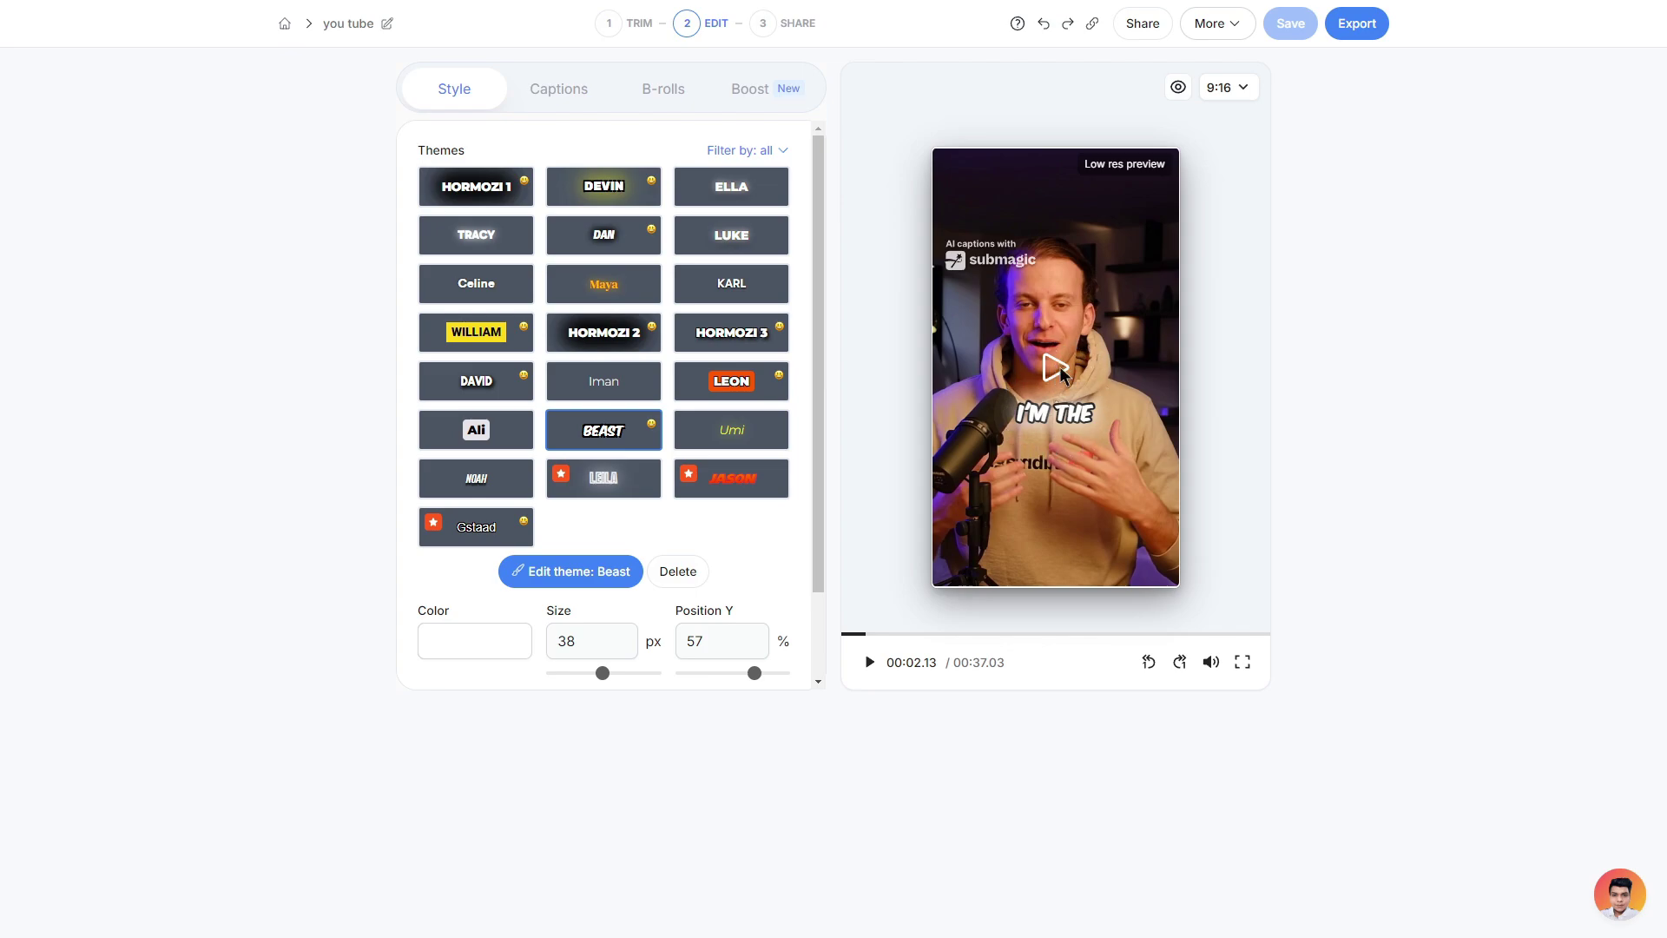
{"action": "scroll", "coordinate": [686, 481], "scroll_direction": "down", "scroll_amount": 2}
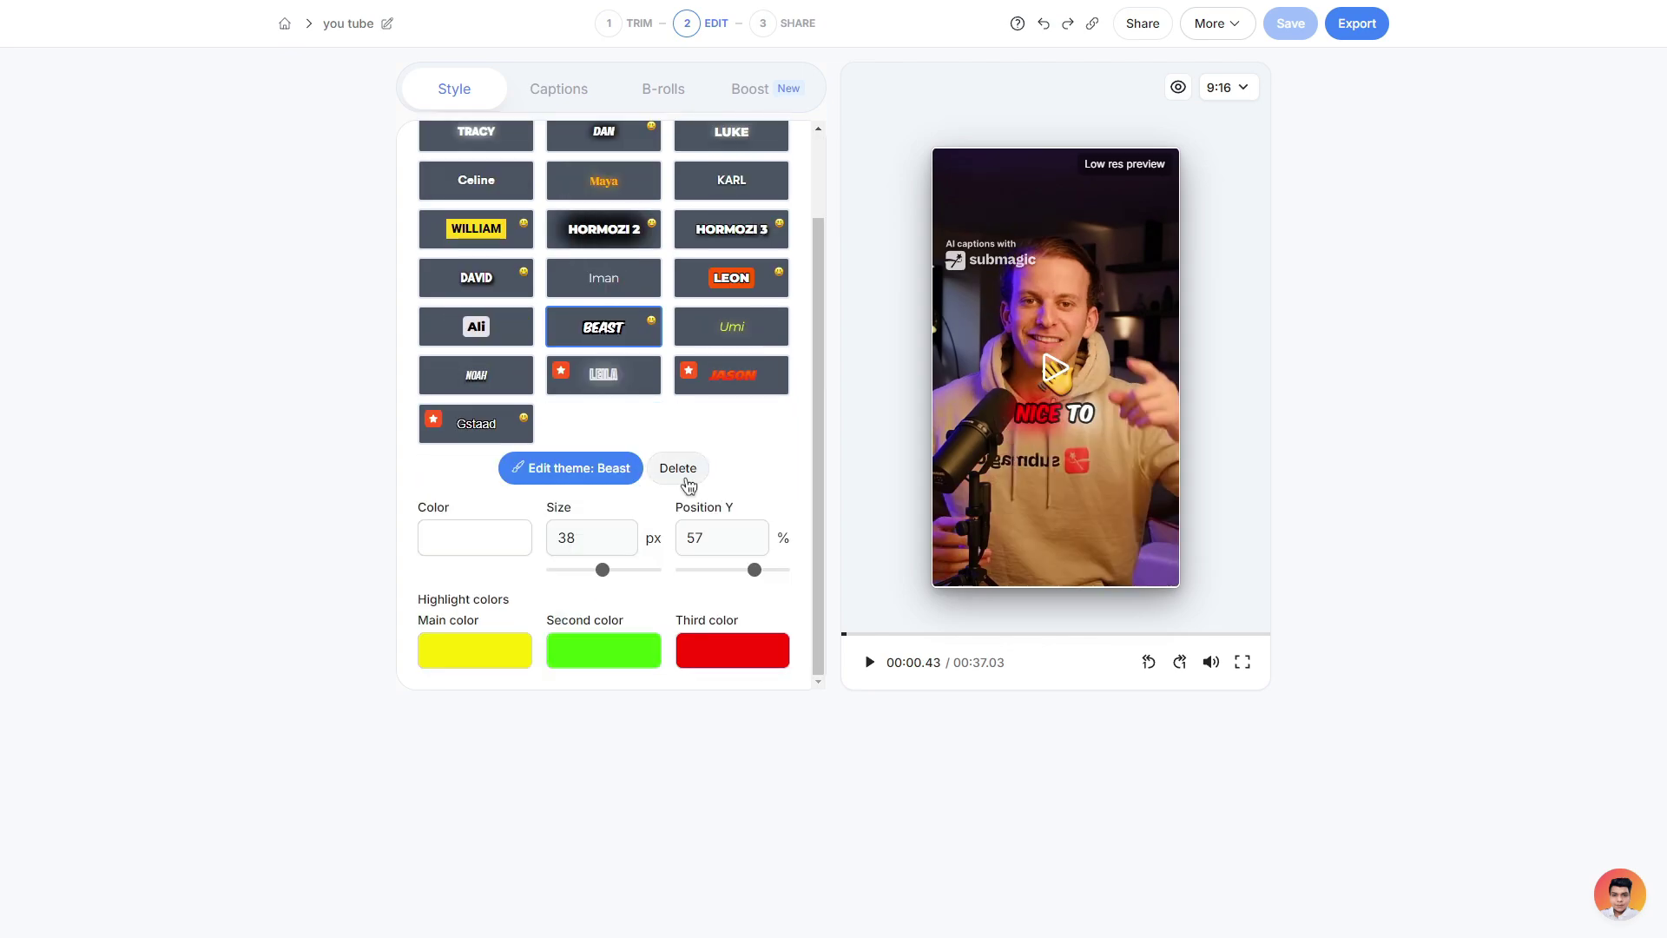
{"action": "left_click", "coordinate": [580, 469]}
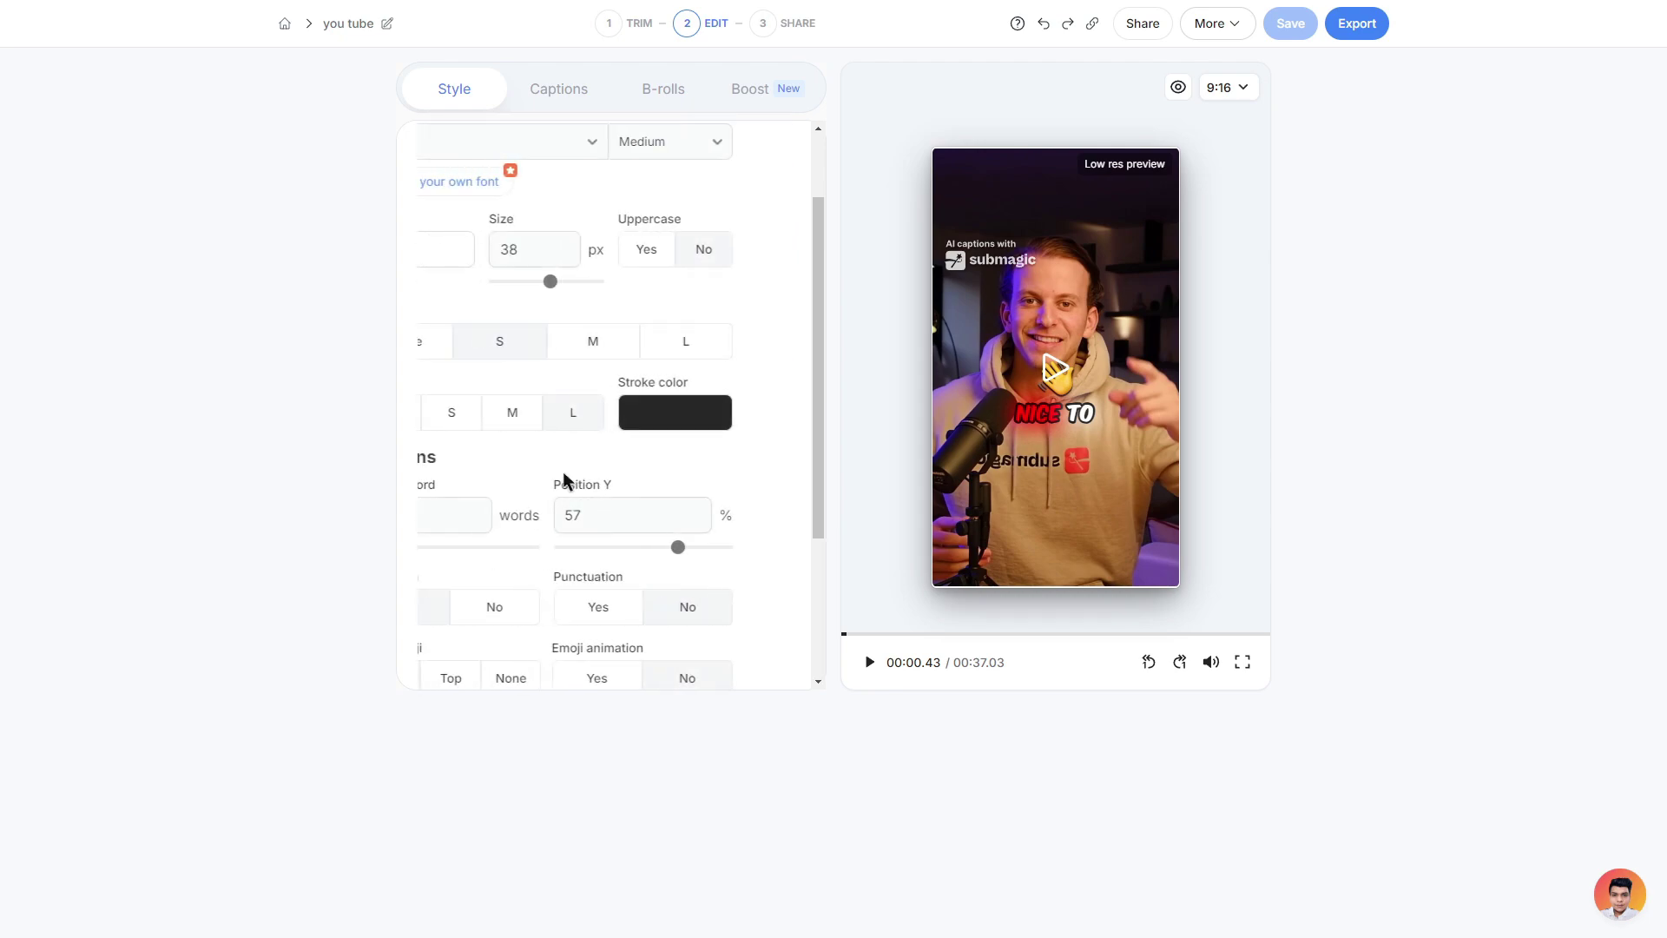
{"action": "mouse_move", "coordinate": [816, 227]}
{"action": "left_mouse_down"}
{"action": "mouse_move", "coordinate": [816, 393]}
{"action": "mouse_move", "coordinate": [804, 233]}
{"action": "left_mouse_up"}
{"action": "key", "text": "Escape"}
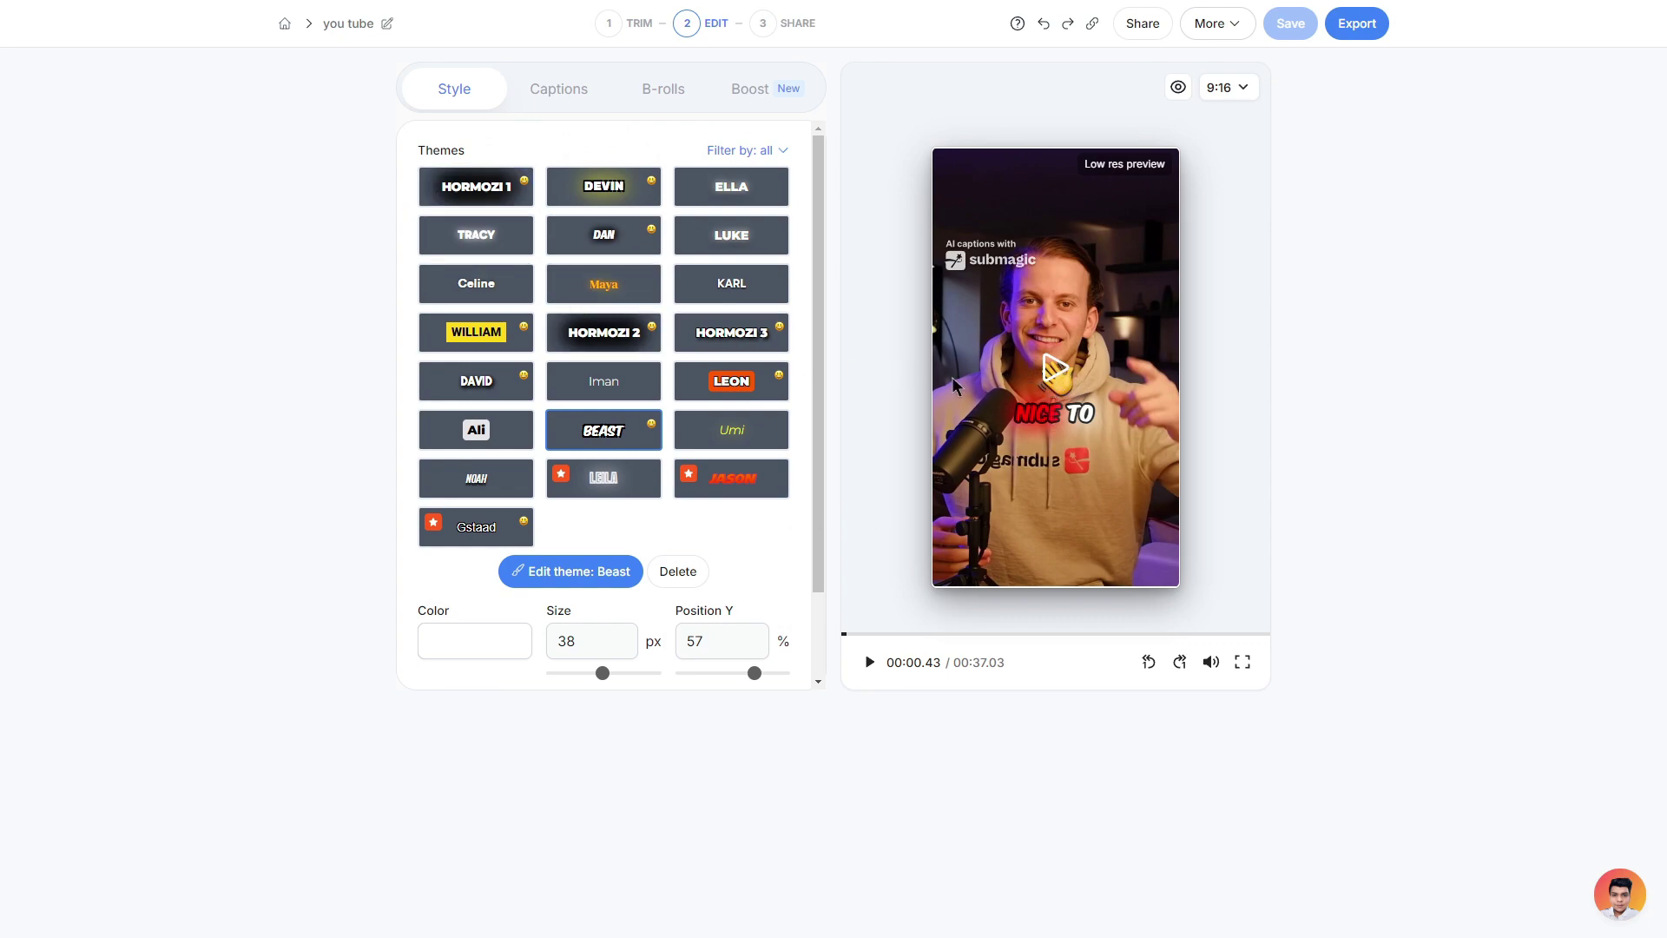
Step: Set the Beast captions to 42 px at 71% position, then show the Captions word list
{"action": "left_click", "coordinate": [1064, 372]}
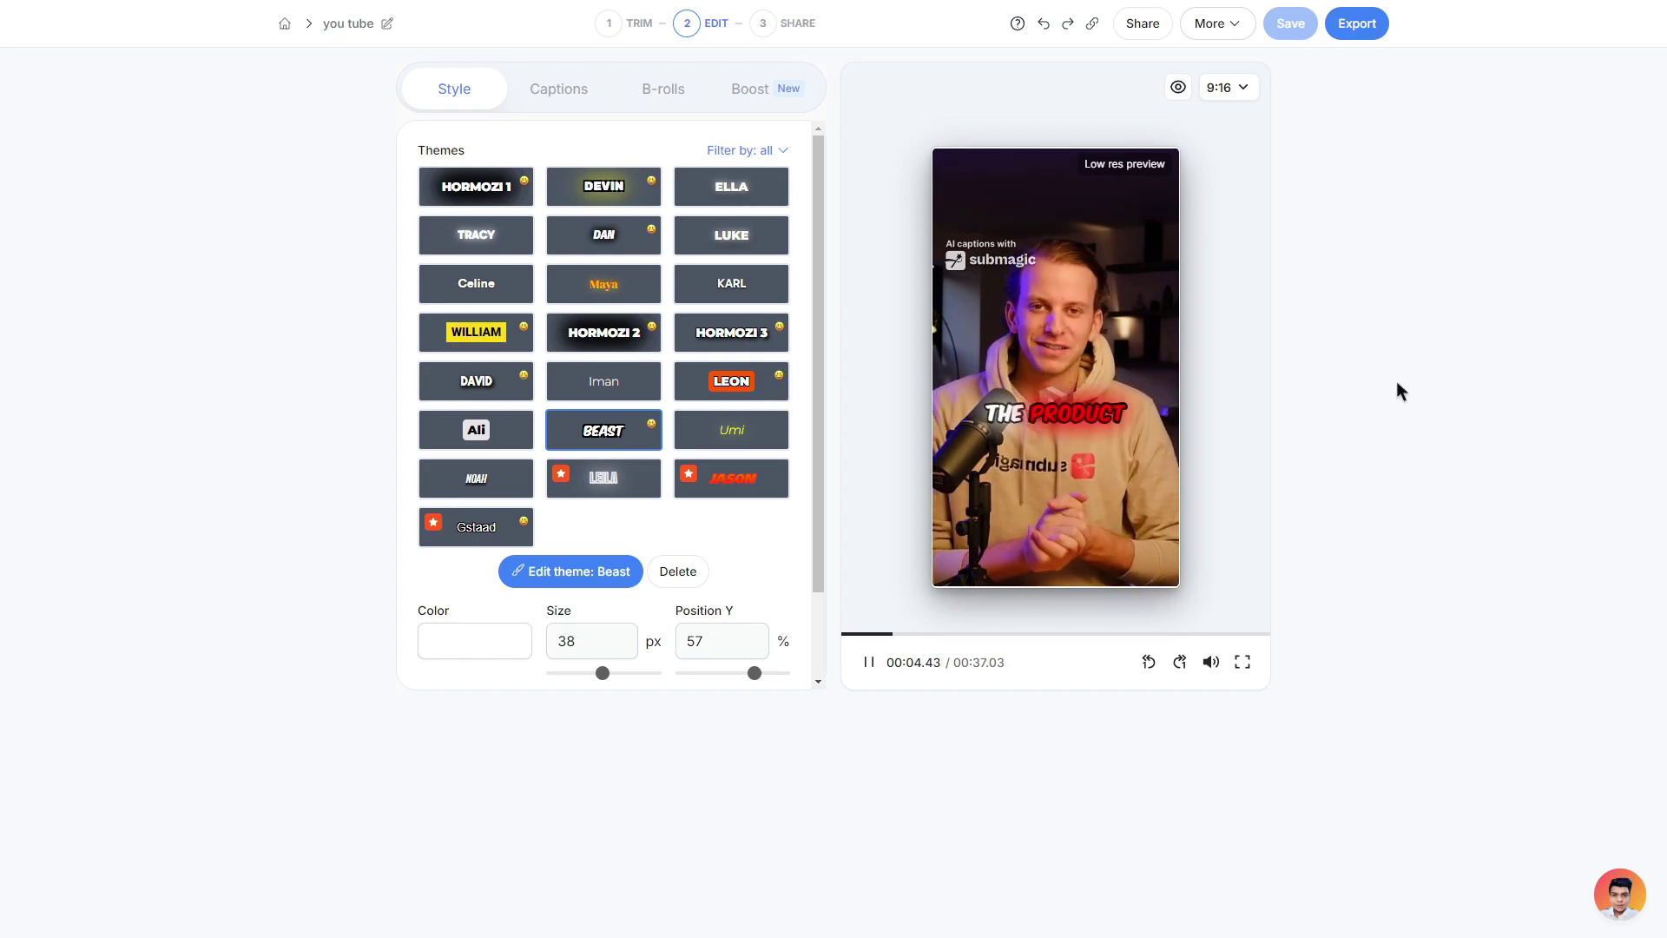
{"action": "key", "text": "space"}
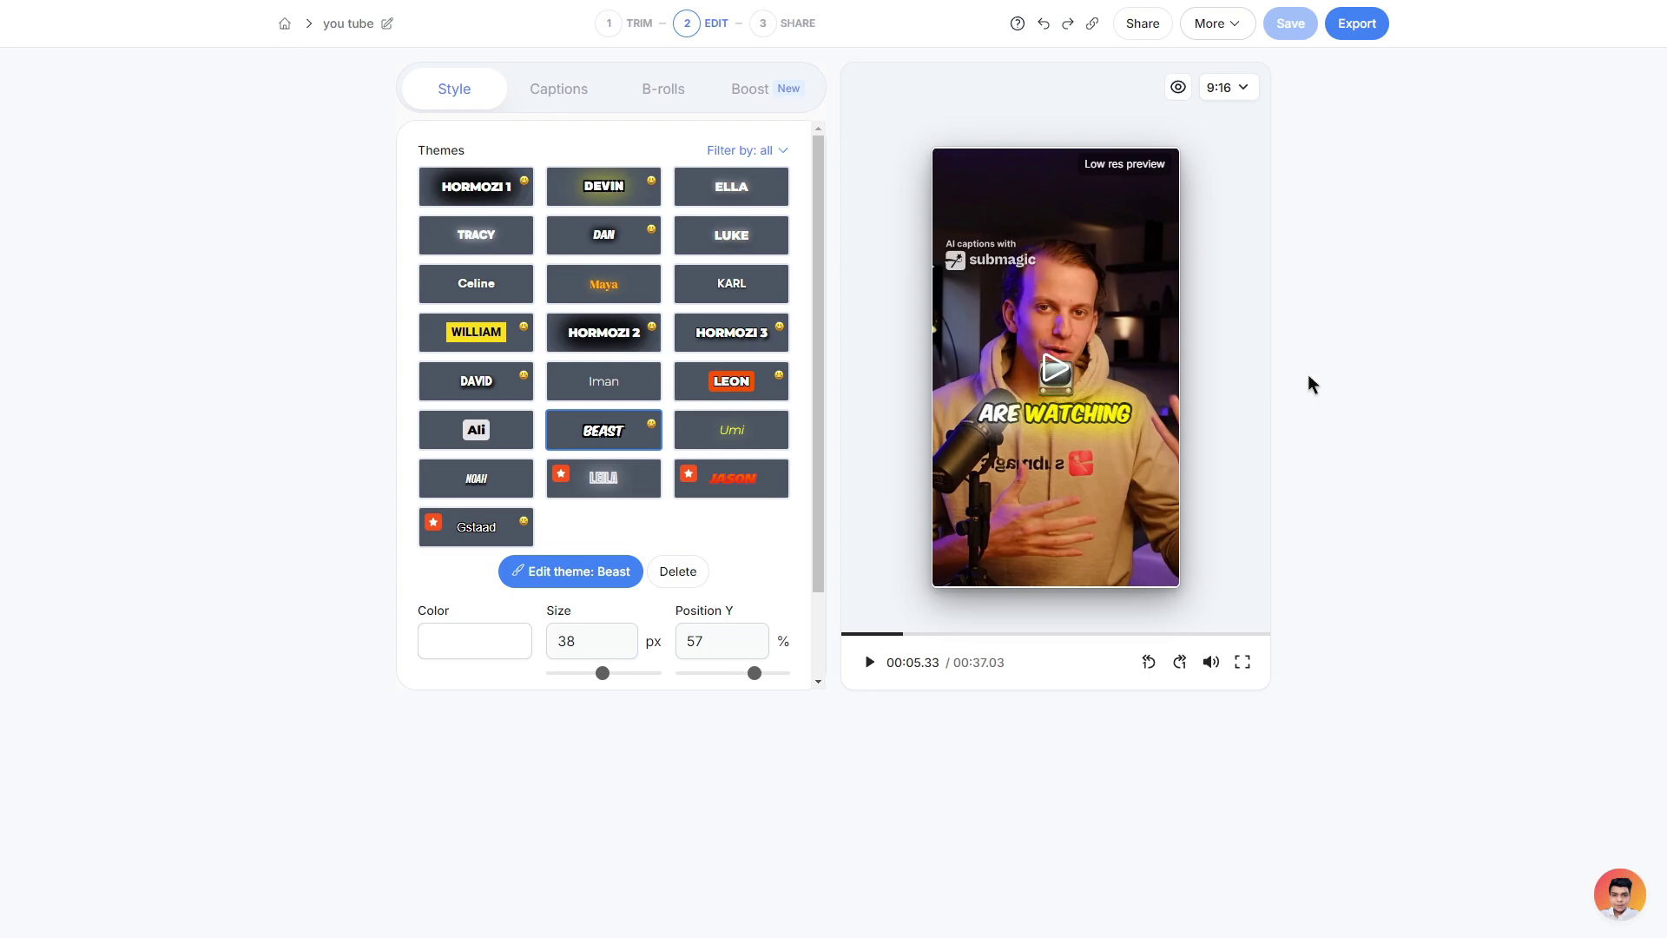
{"action": "scroll", "coordinate": [630, 432], "scroll_direction": "down", "scroll_amount": 2}
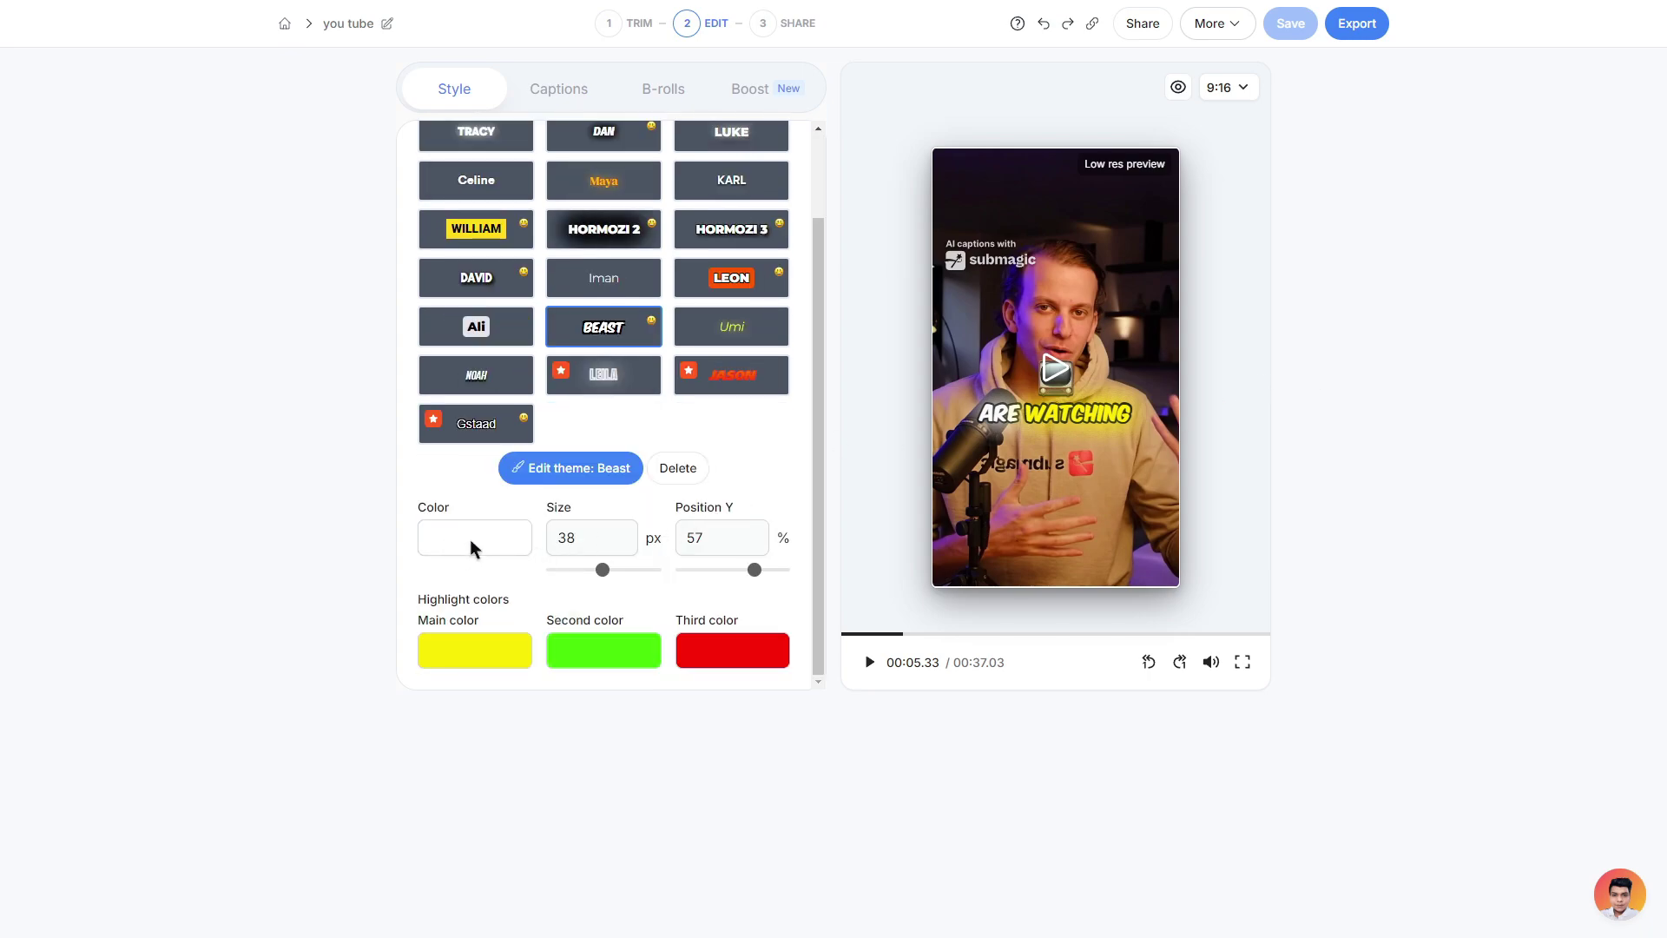
{"action": "mouse_move", "coordinate": [603, 569]}
{"action": "left_mouse_down"}
{"action": "mouse_move", "coordinate": [624, 571]}
{"action": "mouse_move", "coordinate": [608, 571]}
{"action": "left_mouse_up"}
{"action": "left_click", "coordinate": [752, 571]}
{"action": "left_click_drag", "start_coordinate": [752, 571], "coordinate": [772, 571]}
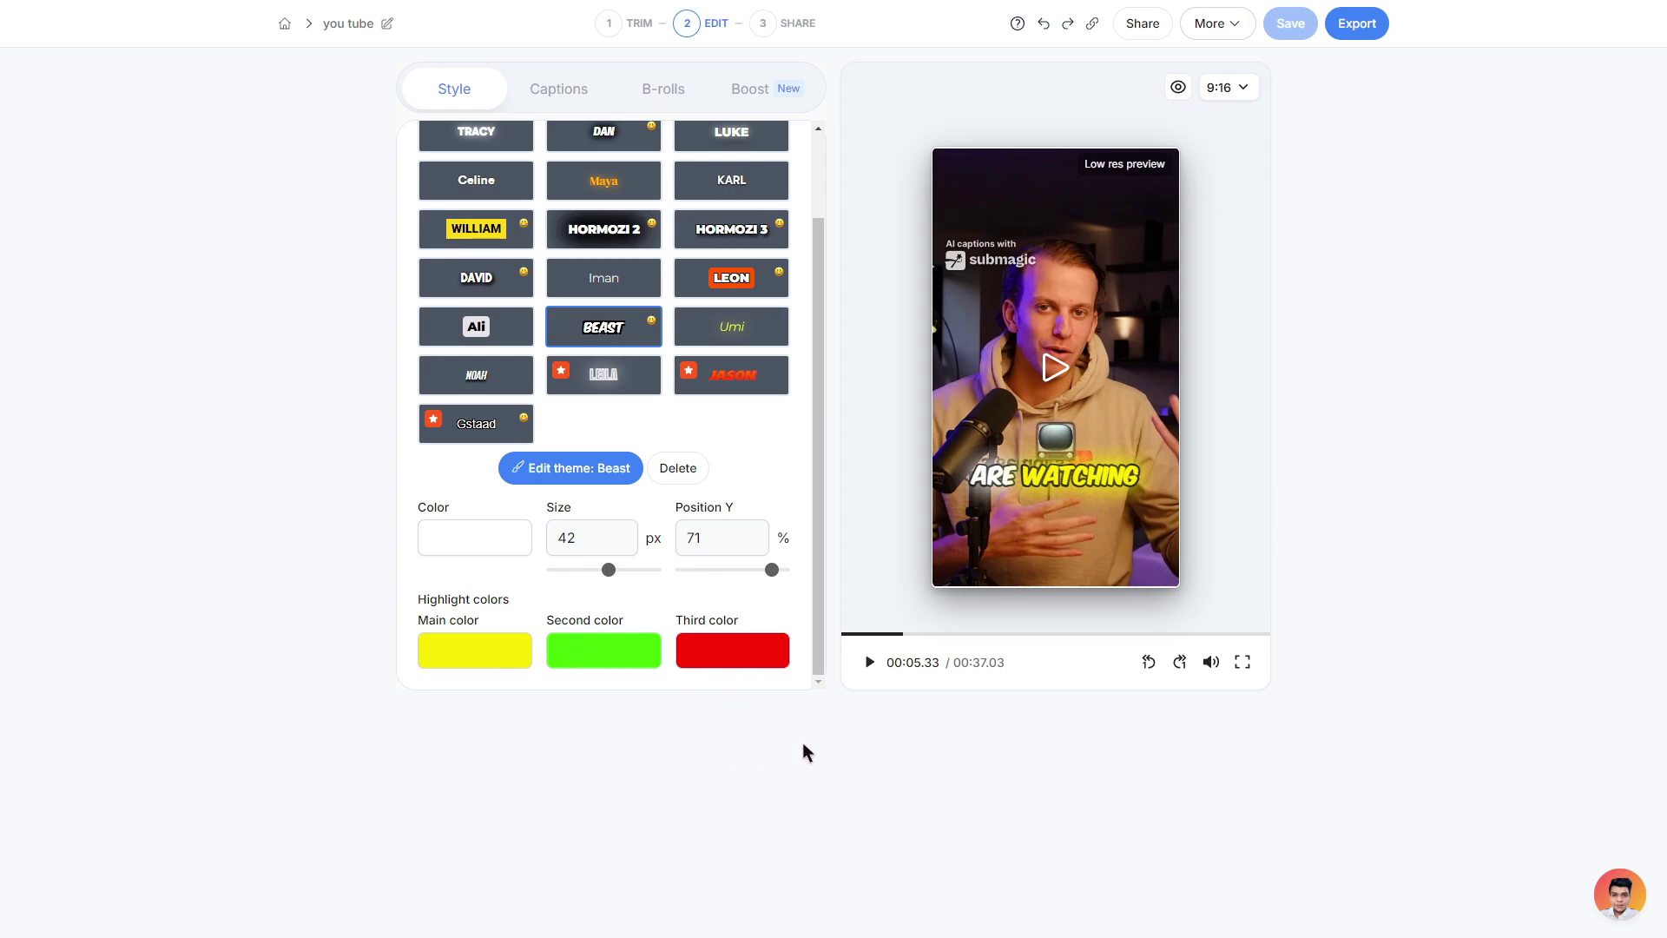
{"action": "scroll", "coordinate": [729, 539], "scroll_direction": "up", "scroll_amount": 2}
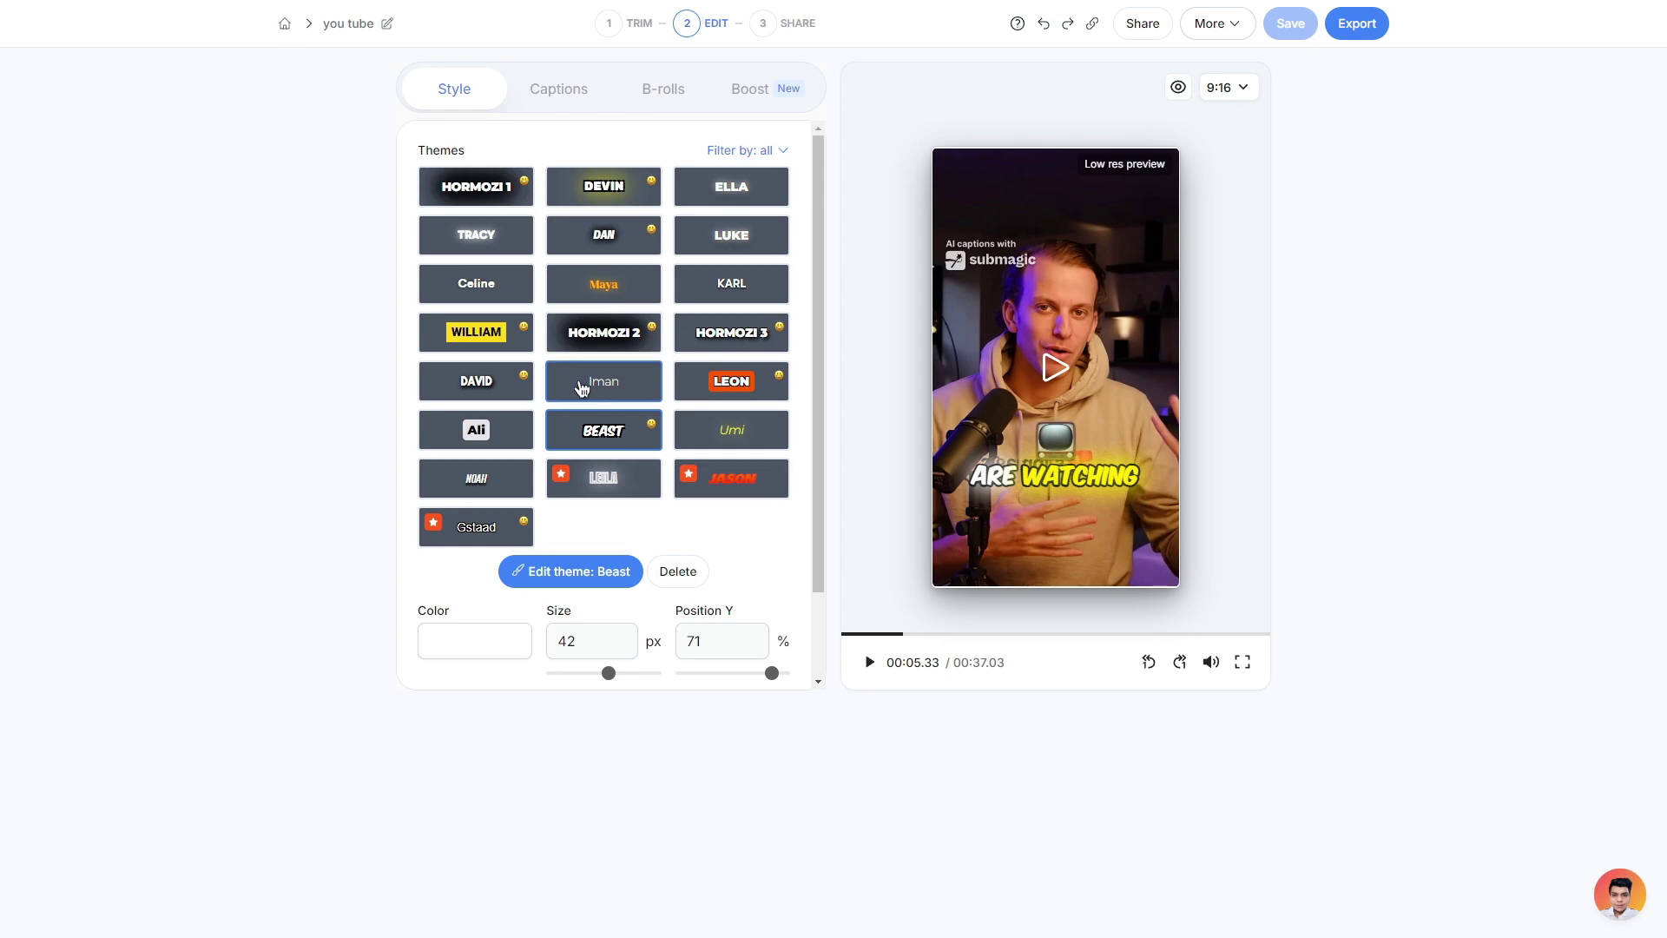
{"action": "left_click", "coordinate": [569, 92]}
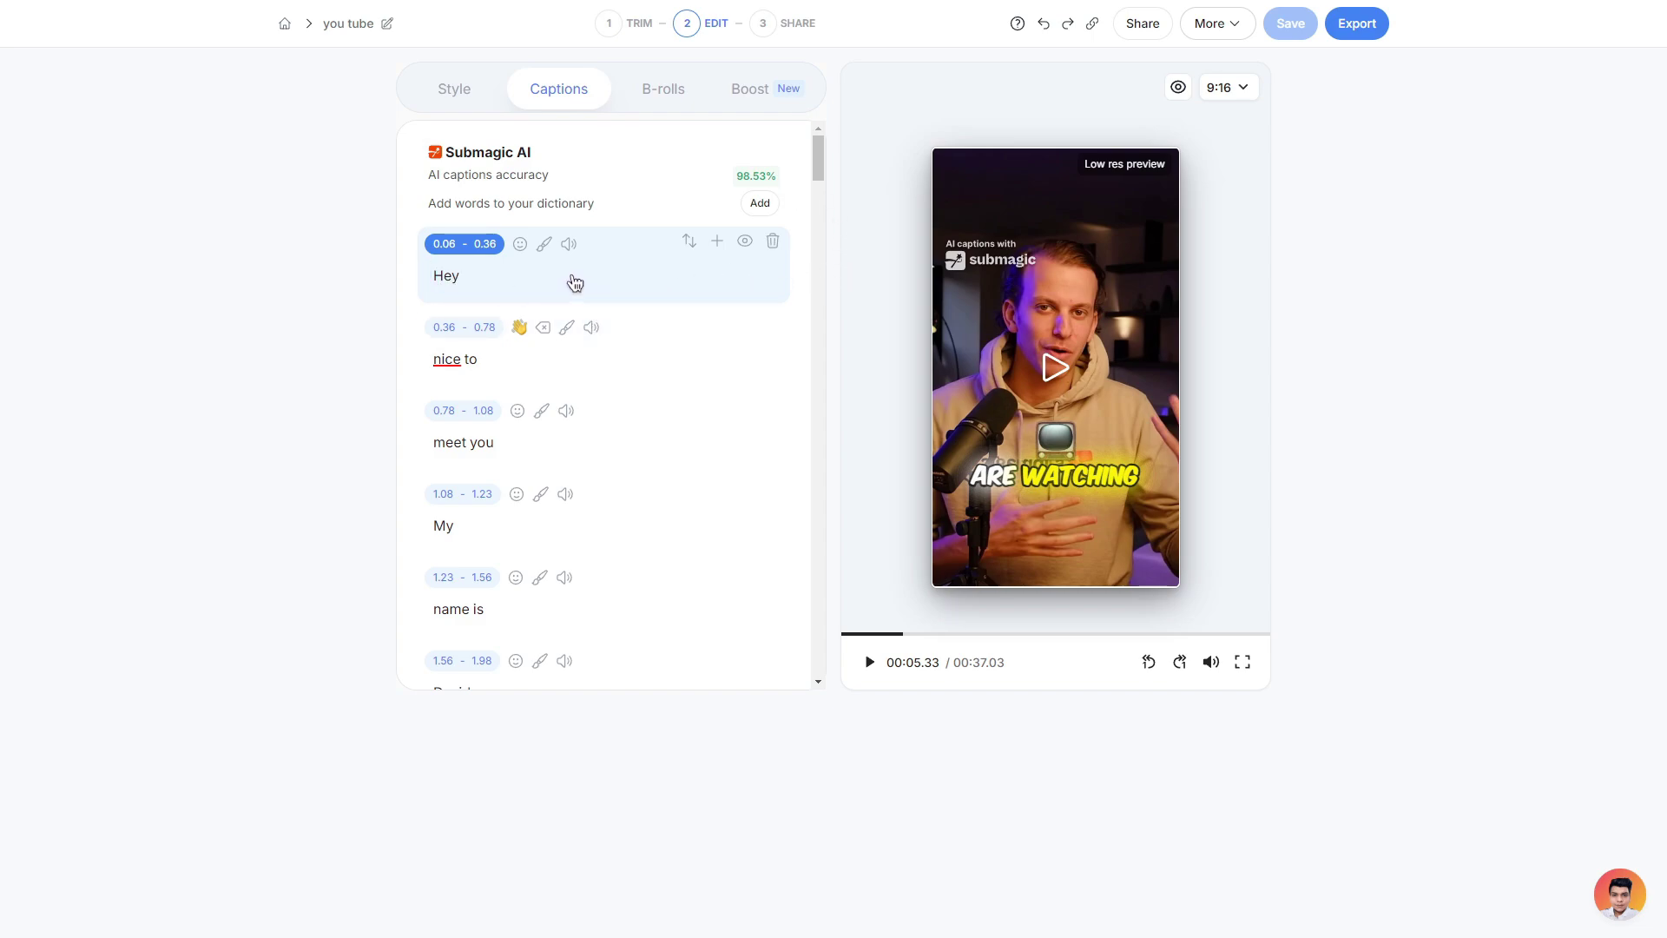
Step: Browse the emoji options for the Hey caption, including the Ai emoji tab
{"action": "left_click", "coordinate": [445, 279]}
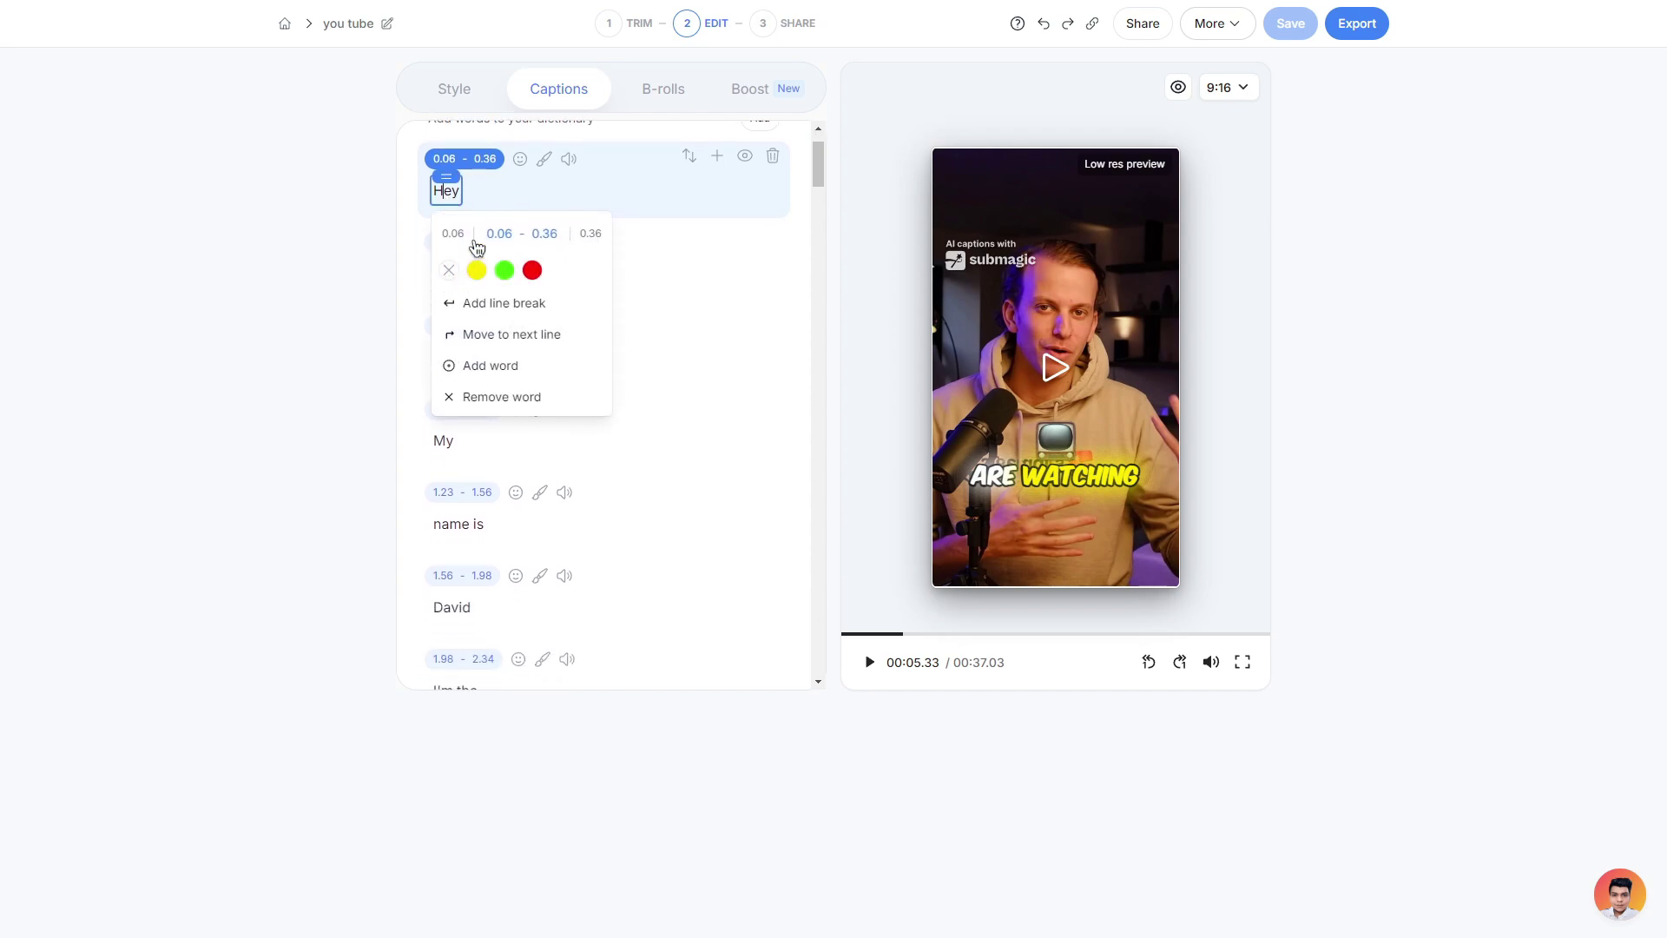
{"action": "left_click", "coordinate": [374, 248]}
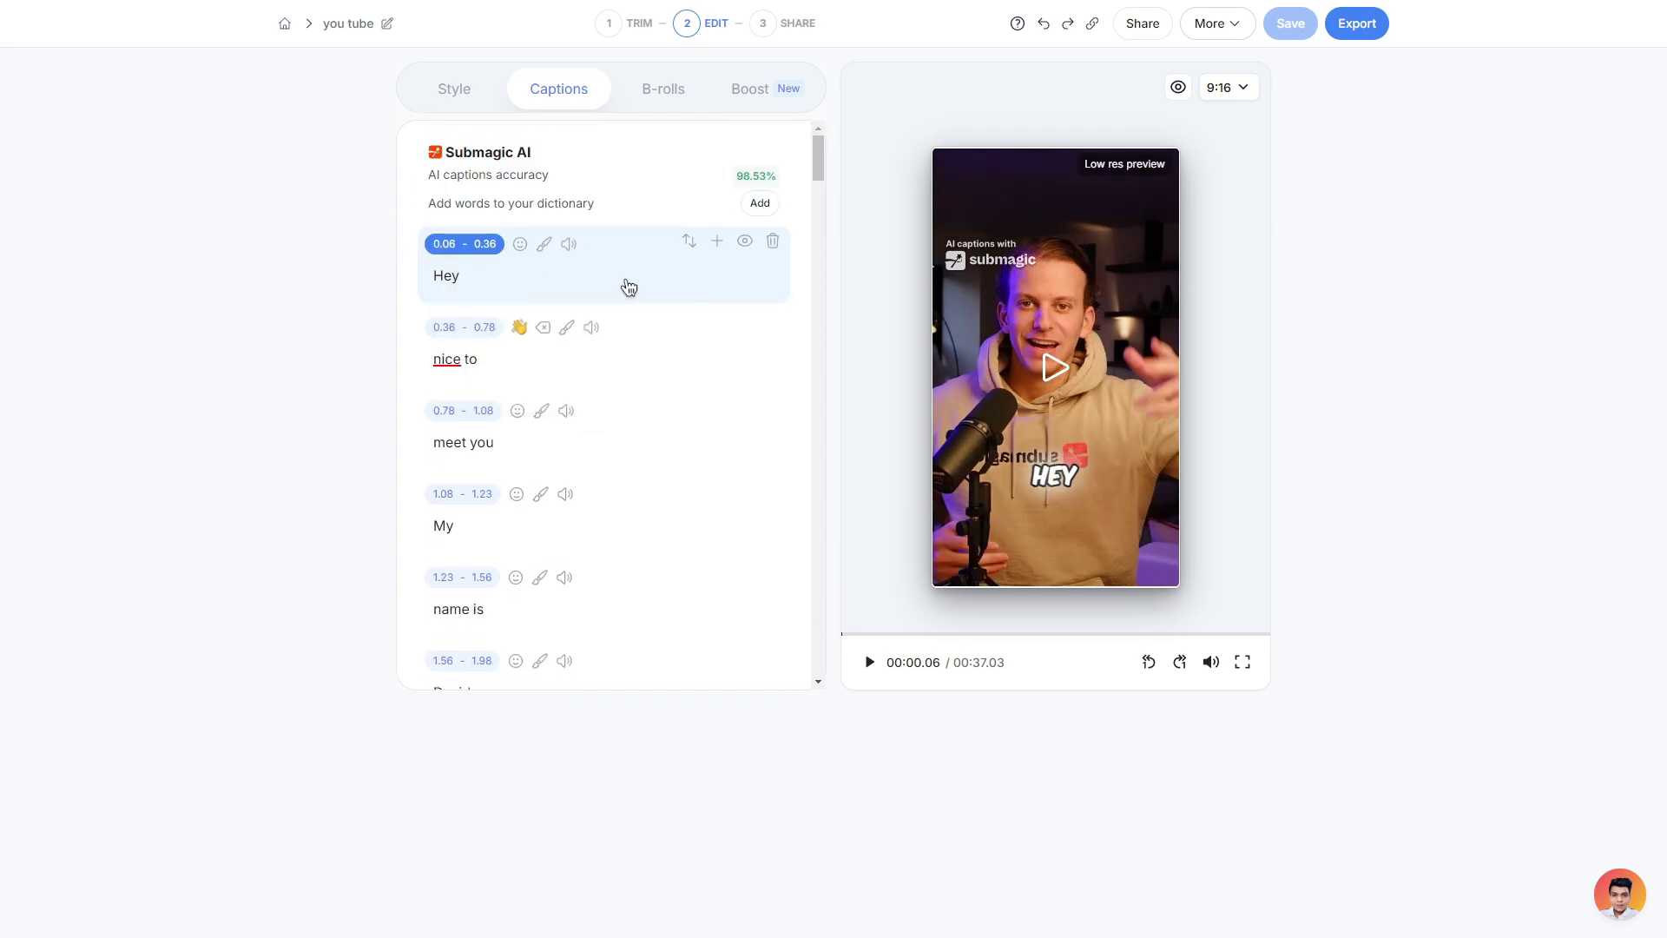
{"action": "left_click", "coordinate": [520, 246]}
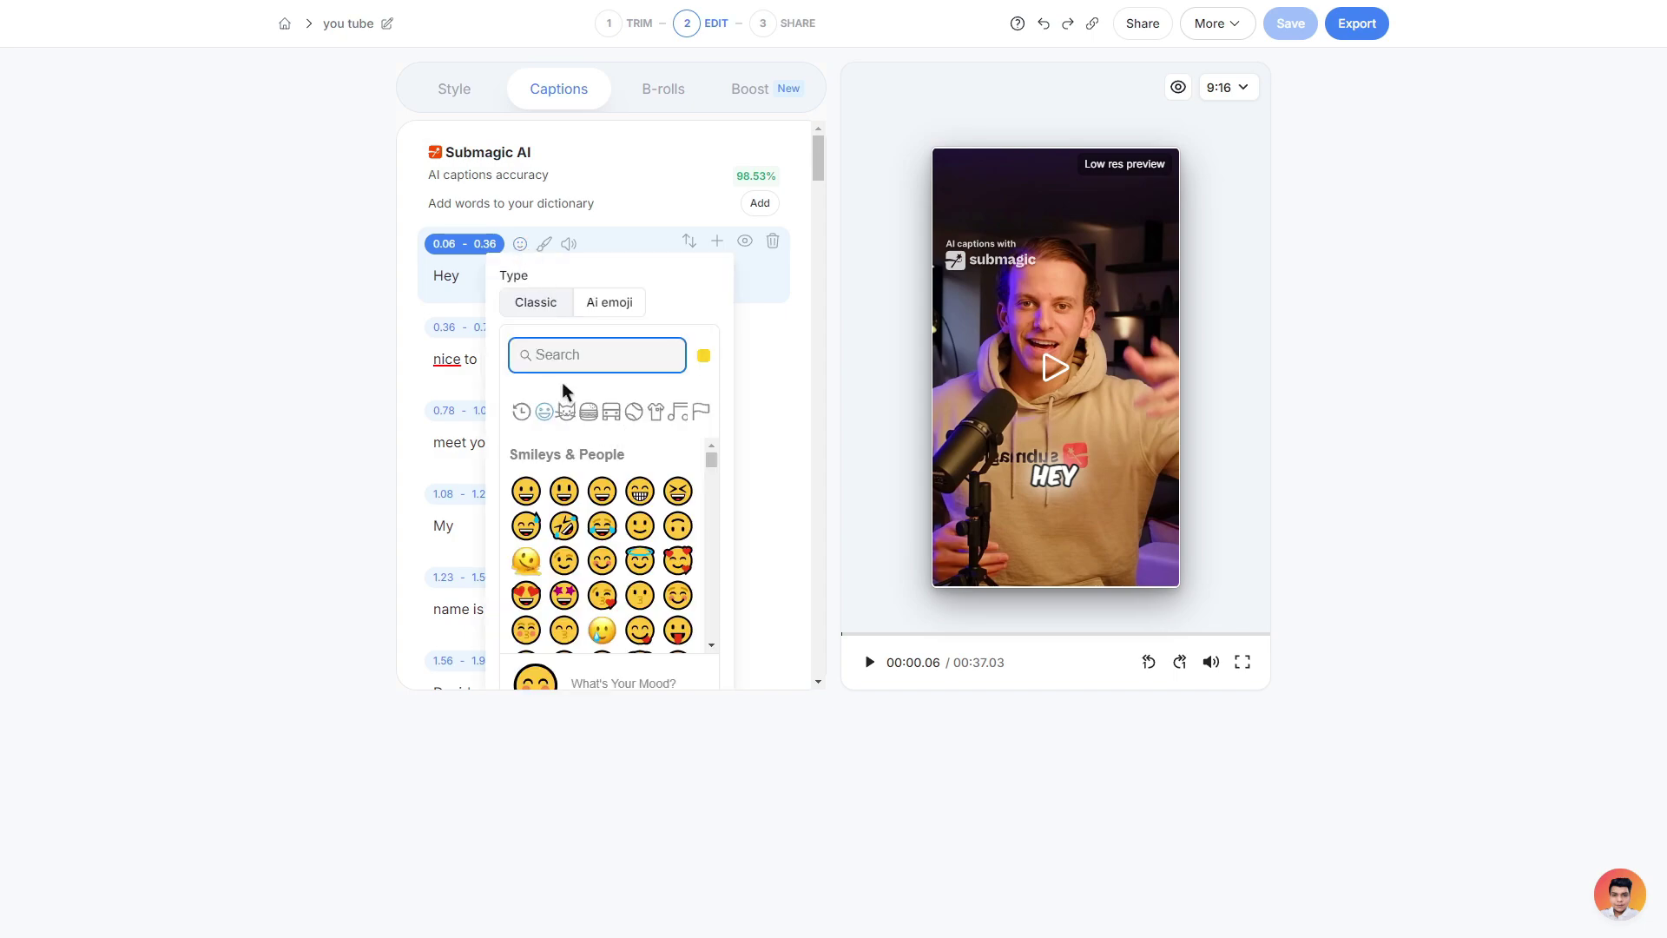
{"action": "left_click_drag", "start_coordinate": [713, 455], "coordinate": [713, 526]}
{"action": "left_click", "coordinate": [628, 308]}
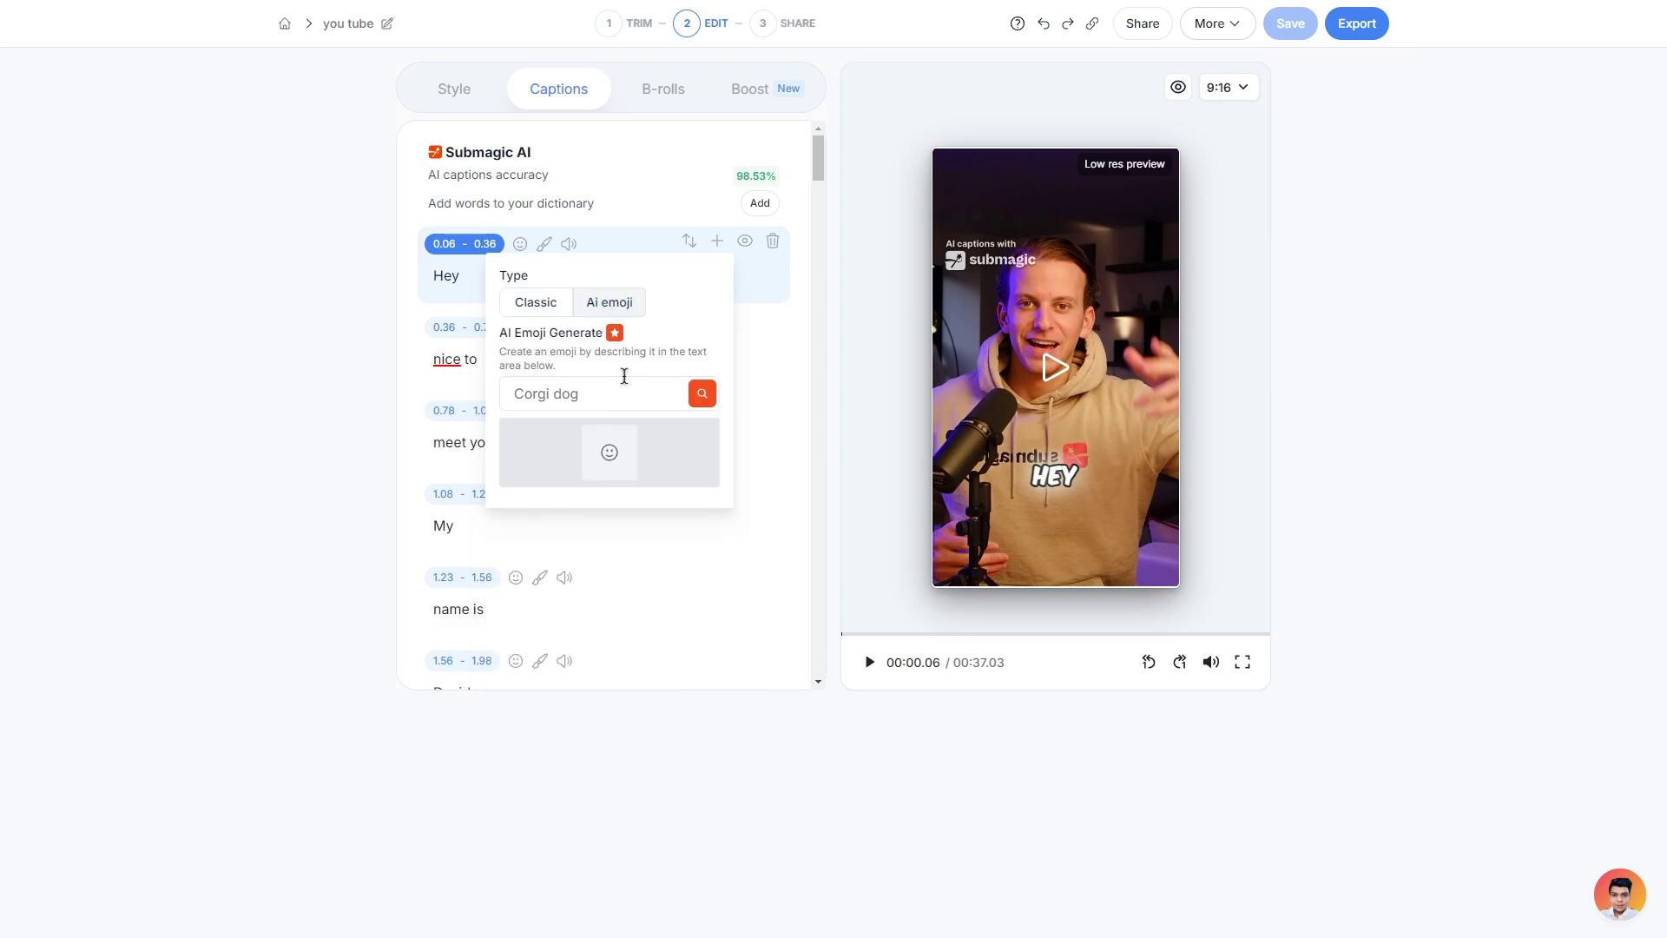
Step: Add the Whoosh sound effect to the "nice to" caption line
{"action": "left_click", "coordinate": [531, 338]}
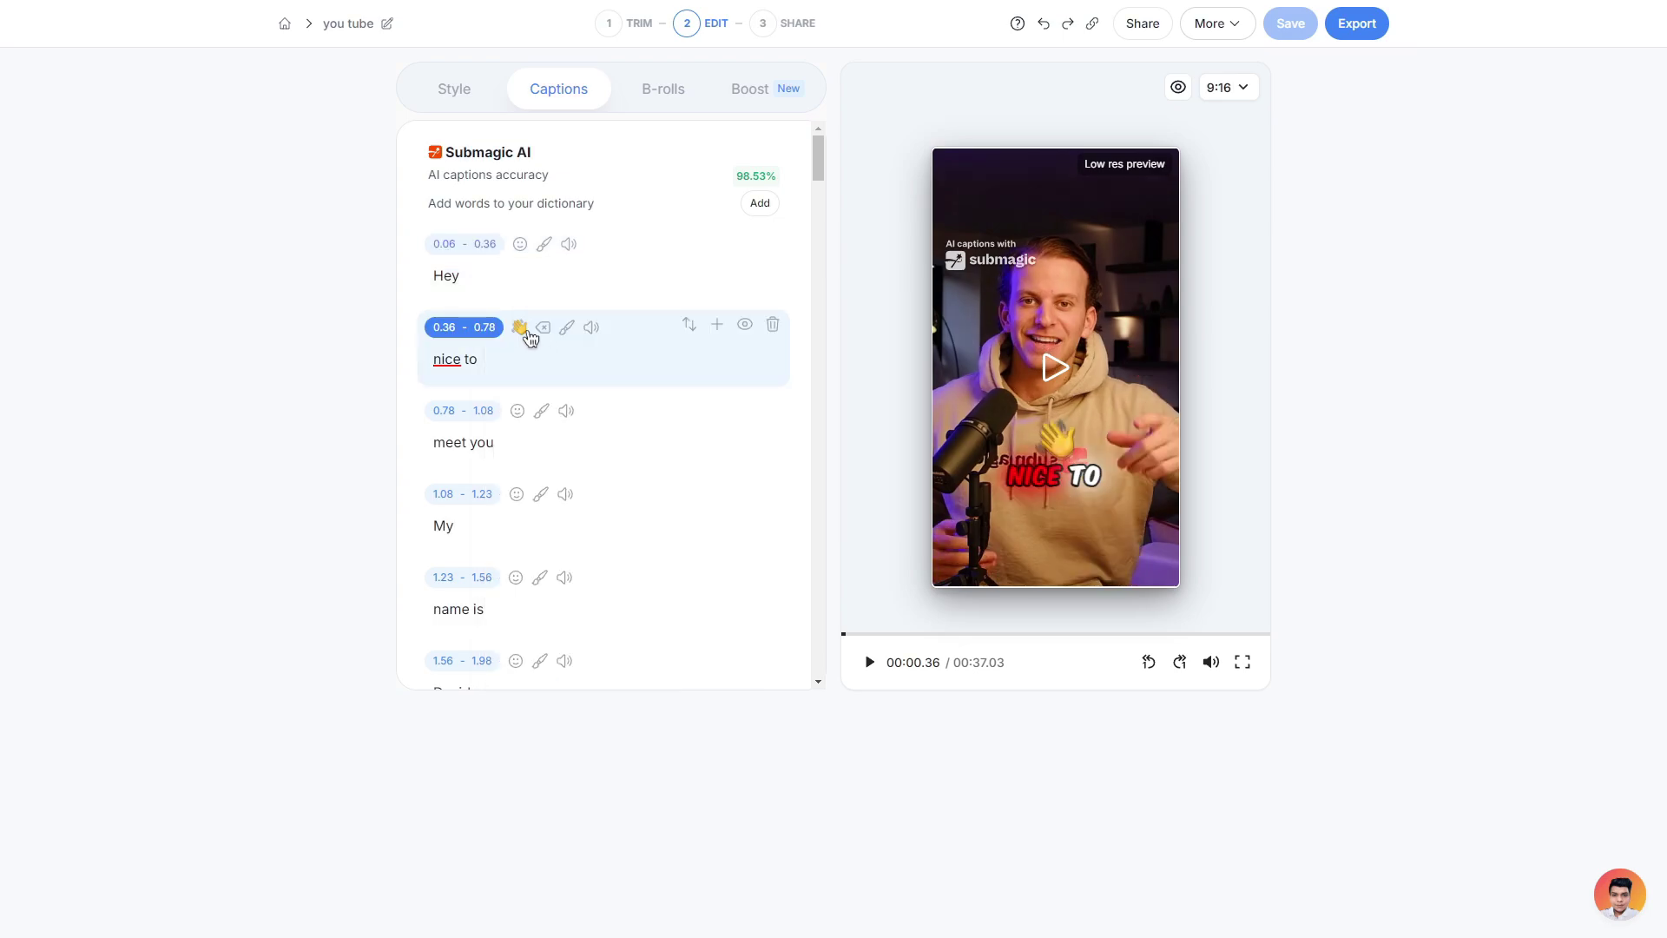
{"action": "left_click", "coordinate": [591, 332]}
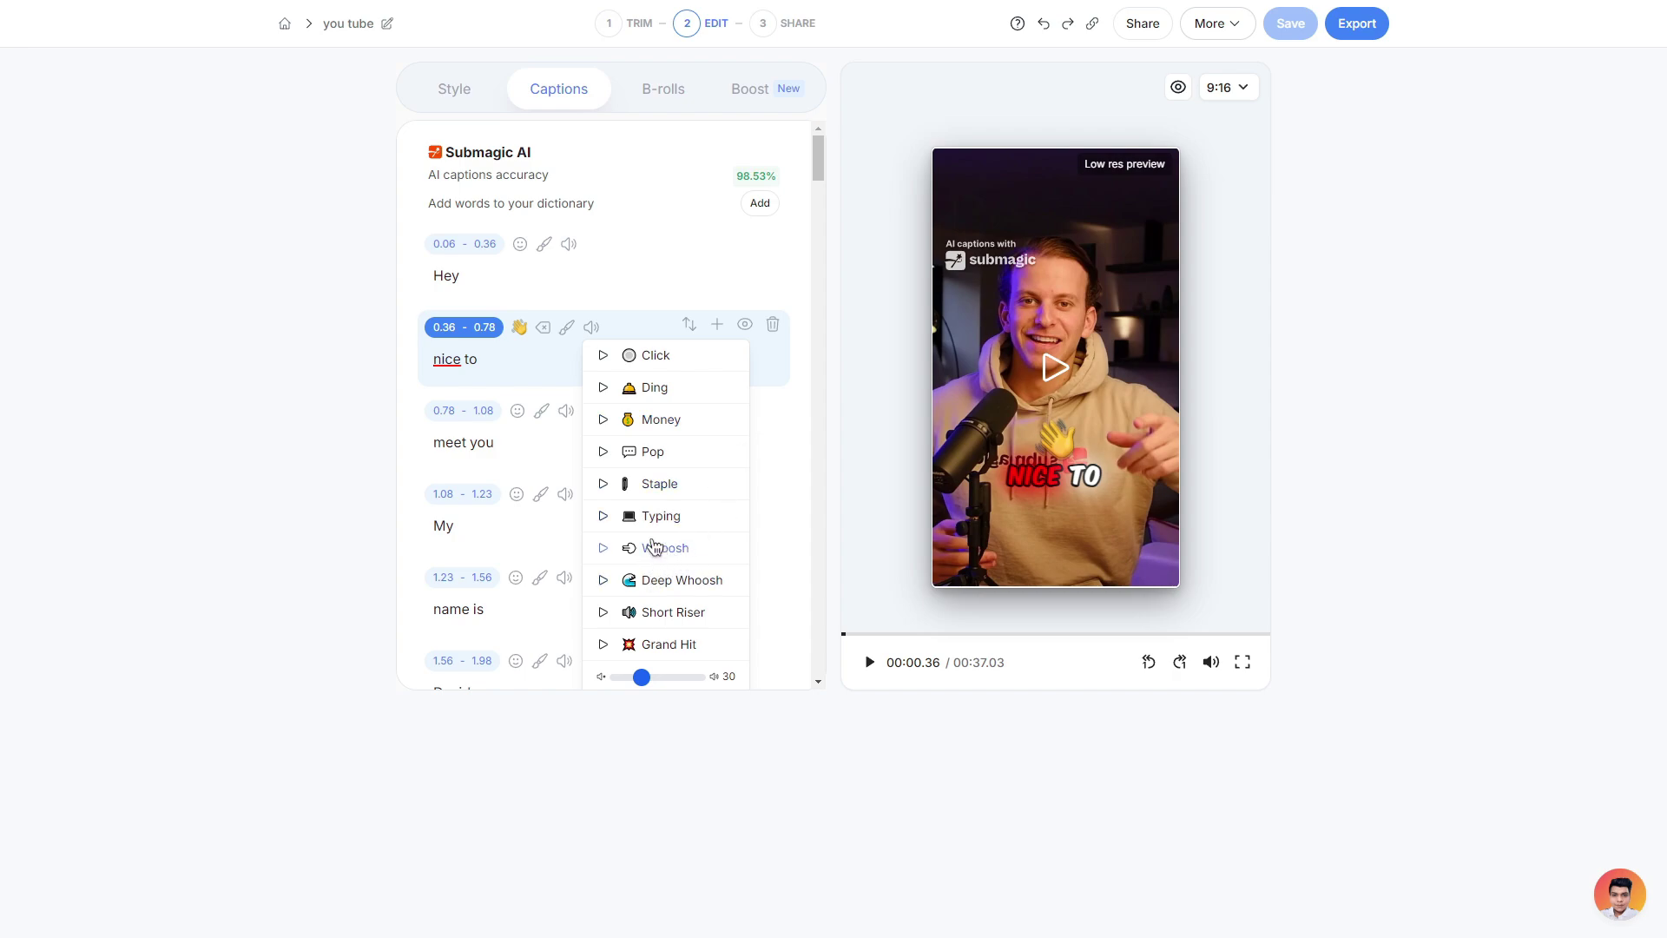
{"action": "left_click", "coordinate": [670, 556]}
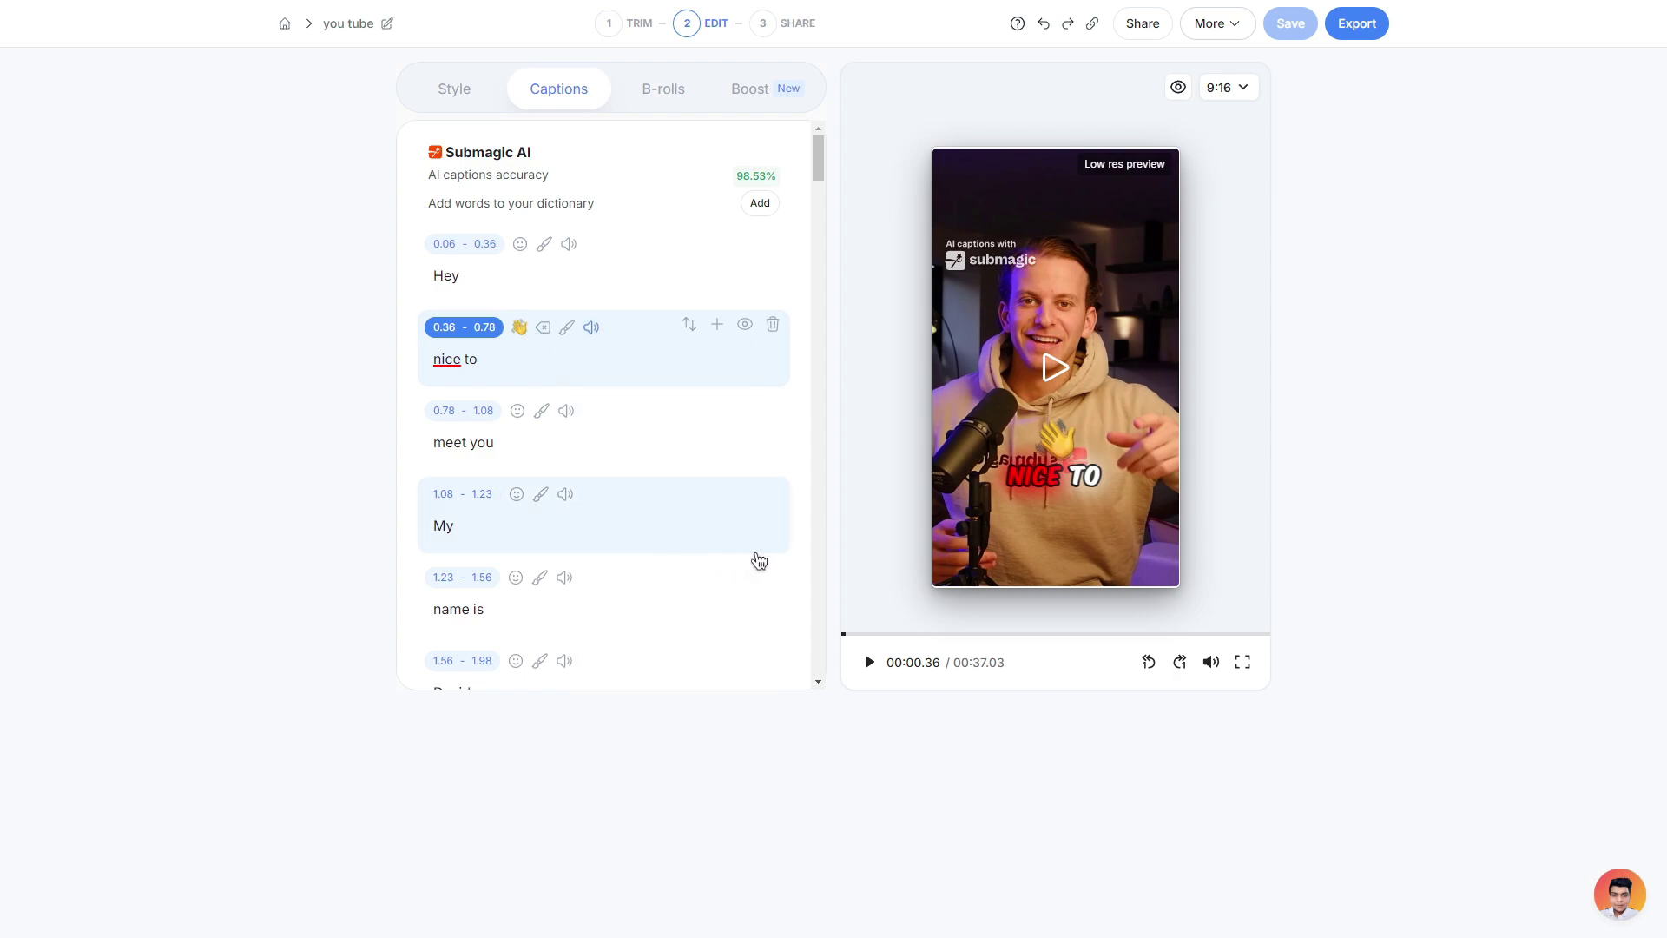
Step: Preview the opening captions and unhide the Hey caption
{"action": "left_click", "coordinate": [633, 263]}
{"action": "left_click", "coordinate": [1056, 367]}
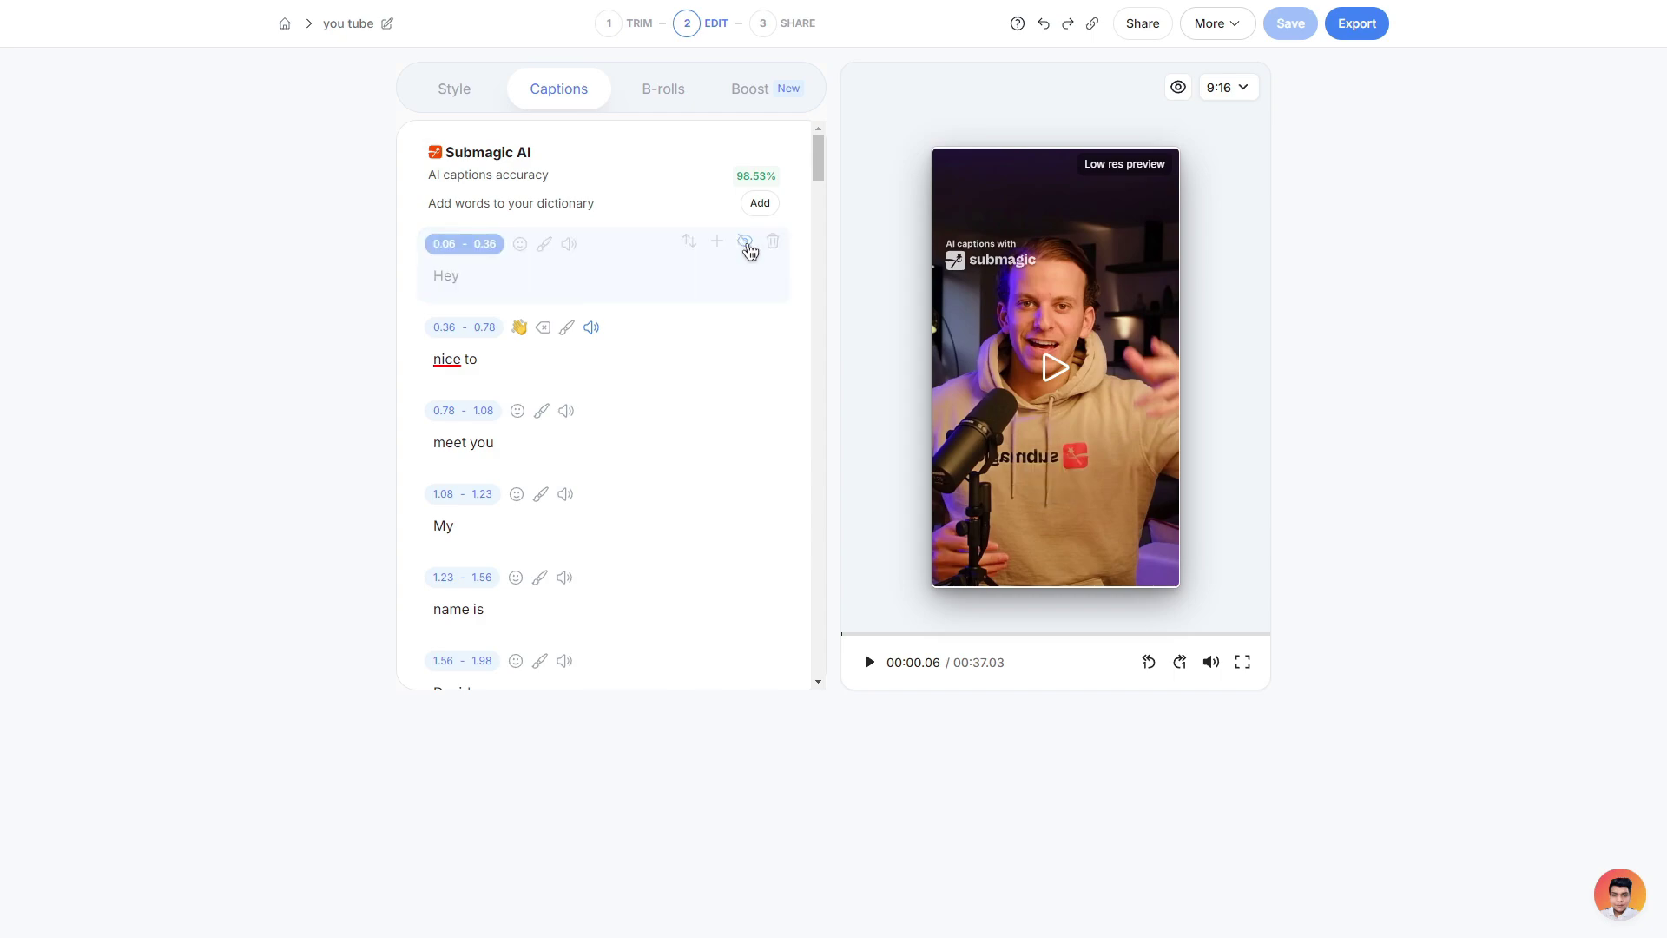
{"action": "left_click", "coordinate": [747, 247]}
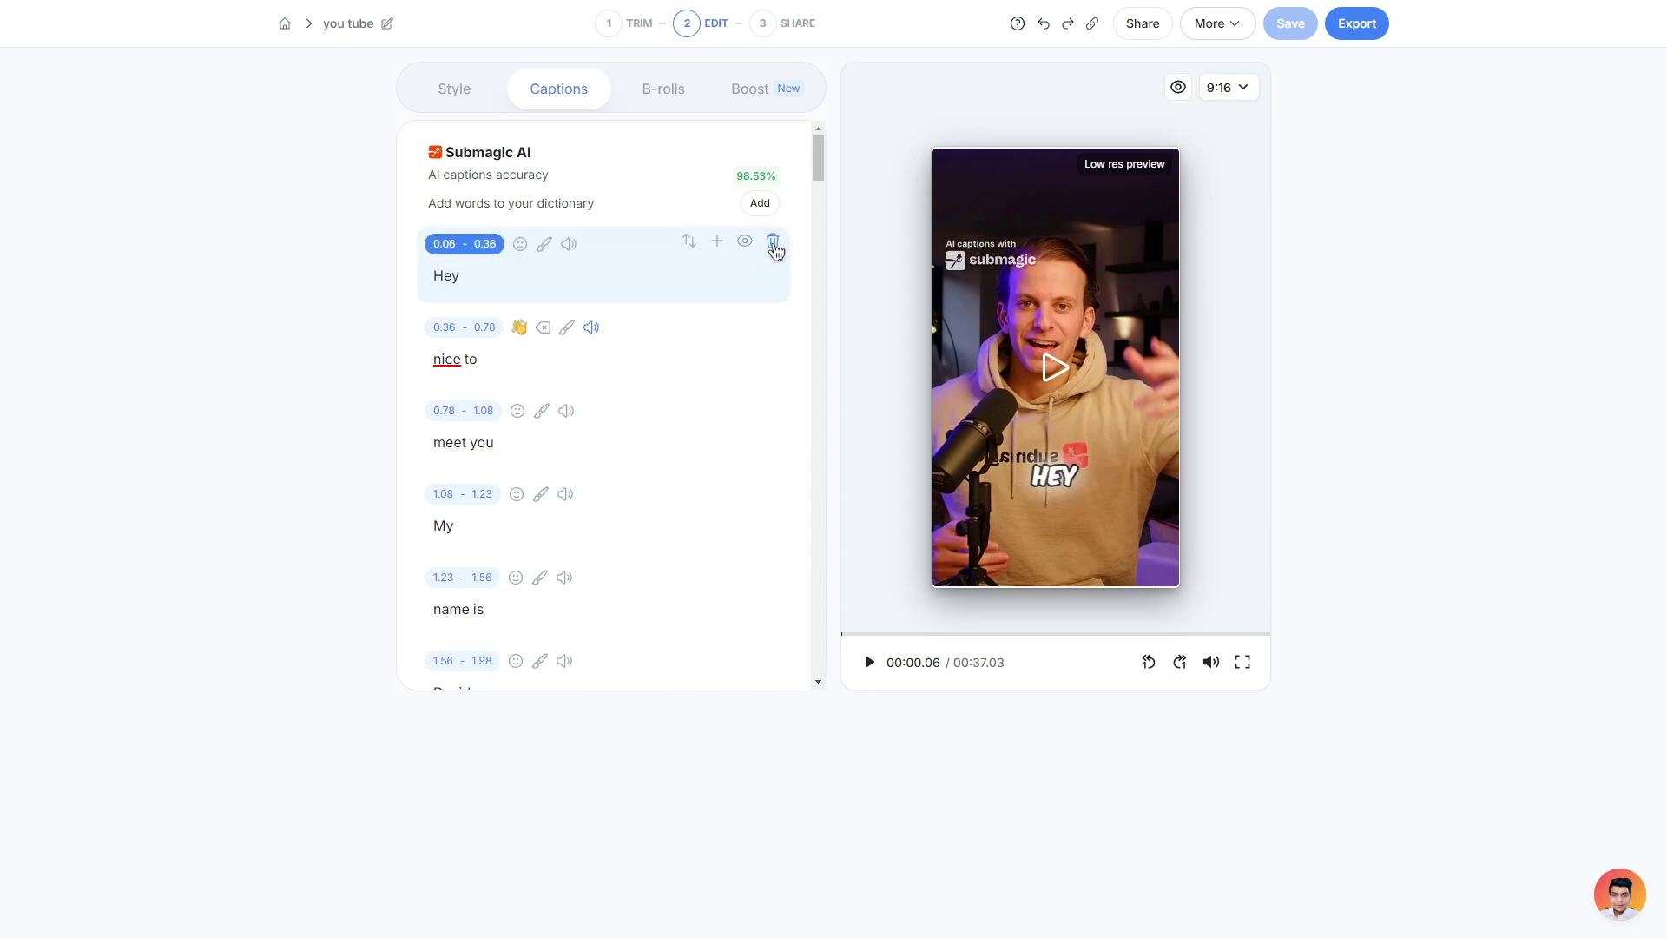
{"action": "scroll", "coordinate": [680, 339], "scroll_direction": "down", "scroll_amount": 14}
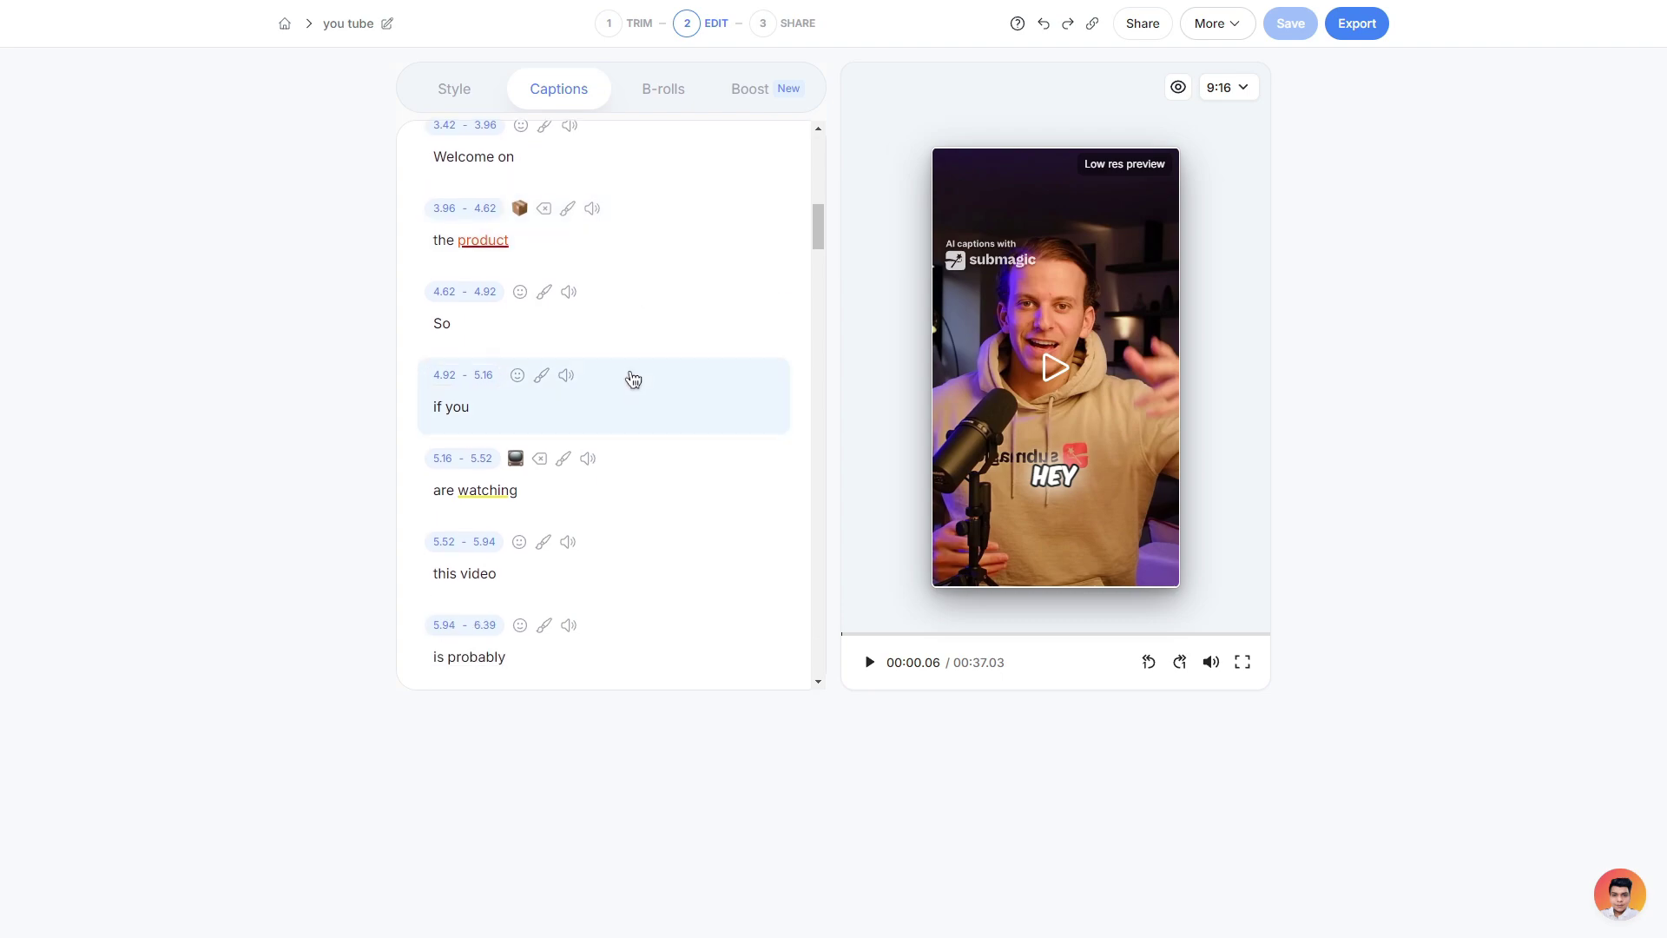
{"action": "scroll", "coordinate": [640, 430], "scroll_direction": "up", "scroll_amount": 5}
Step: Colour the word "product" green, then show the B-roll sentence list
{"action": "left_click", "coordinate": [558, 372]}
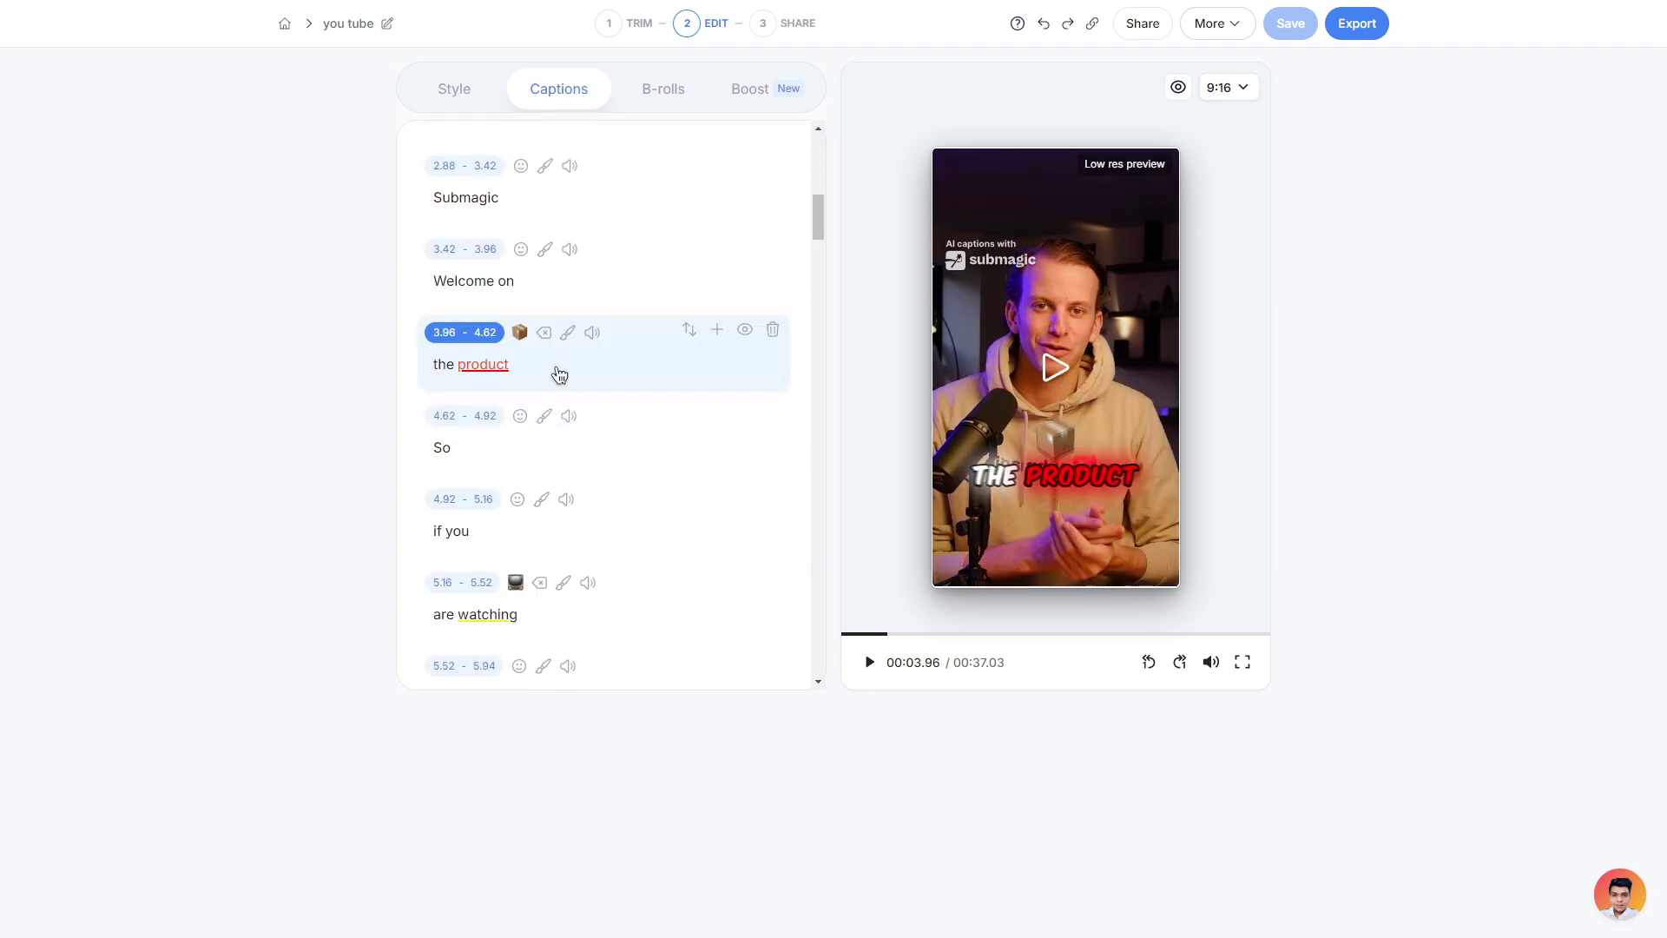
{"action": "left_click", "coordinate": [498, 375]}
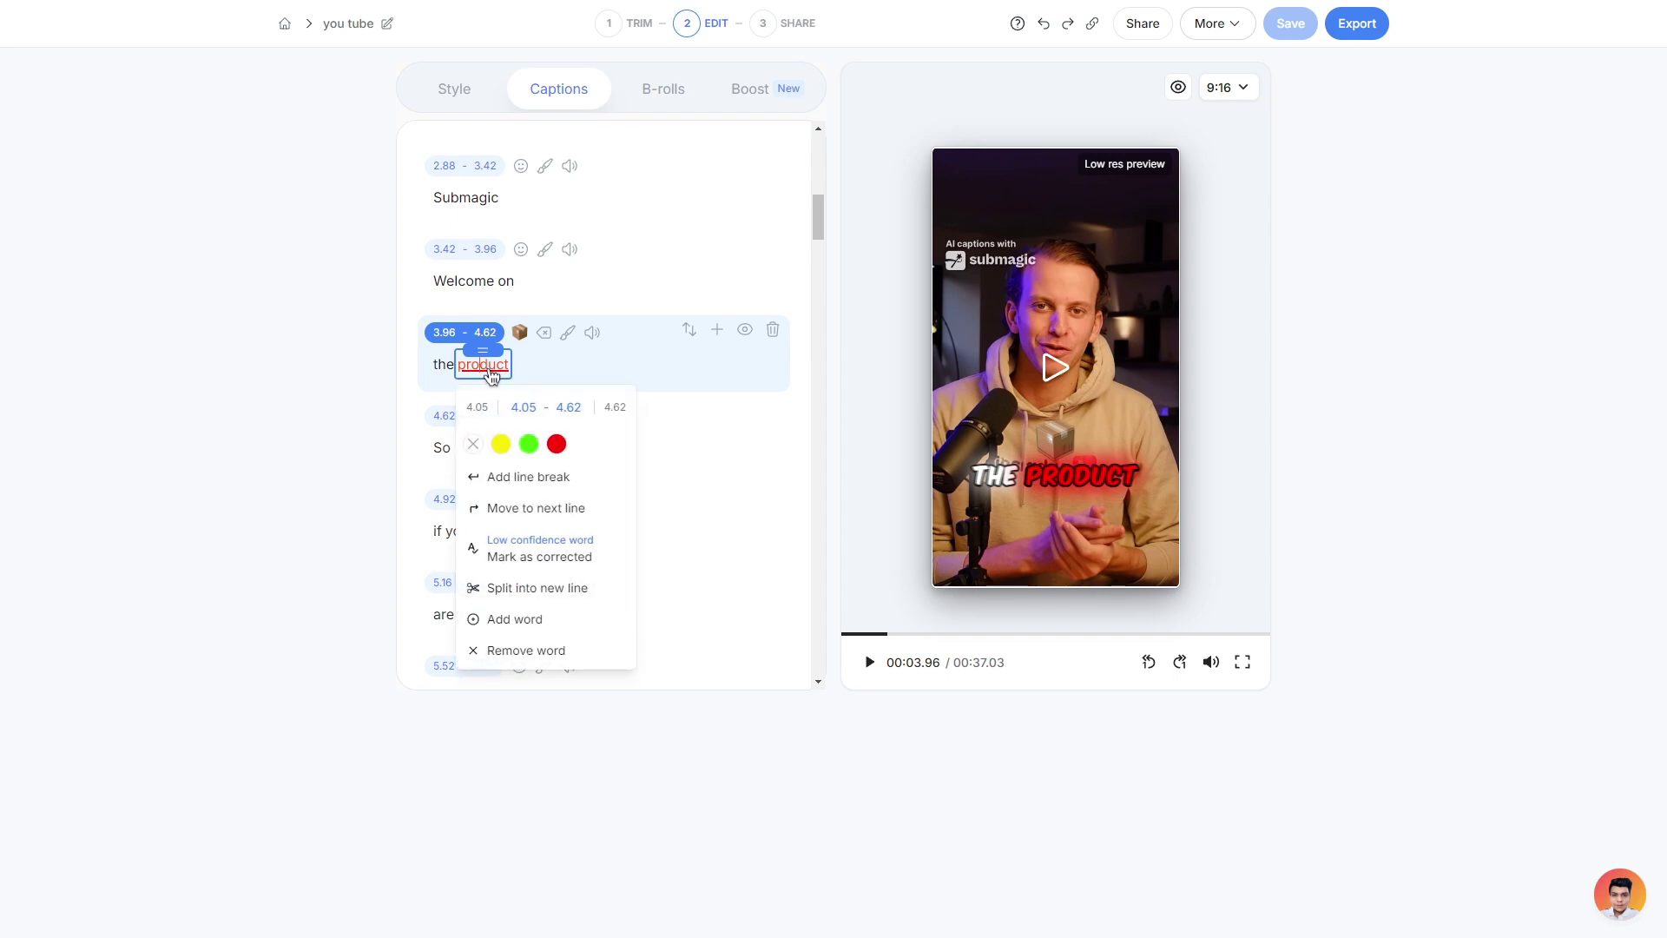
{"action": "left_click", "coordinate": [529, 445]}
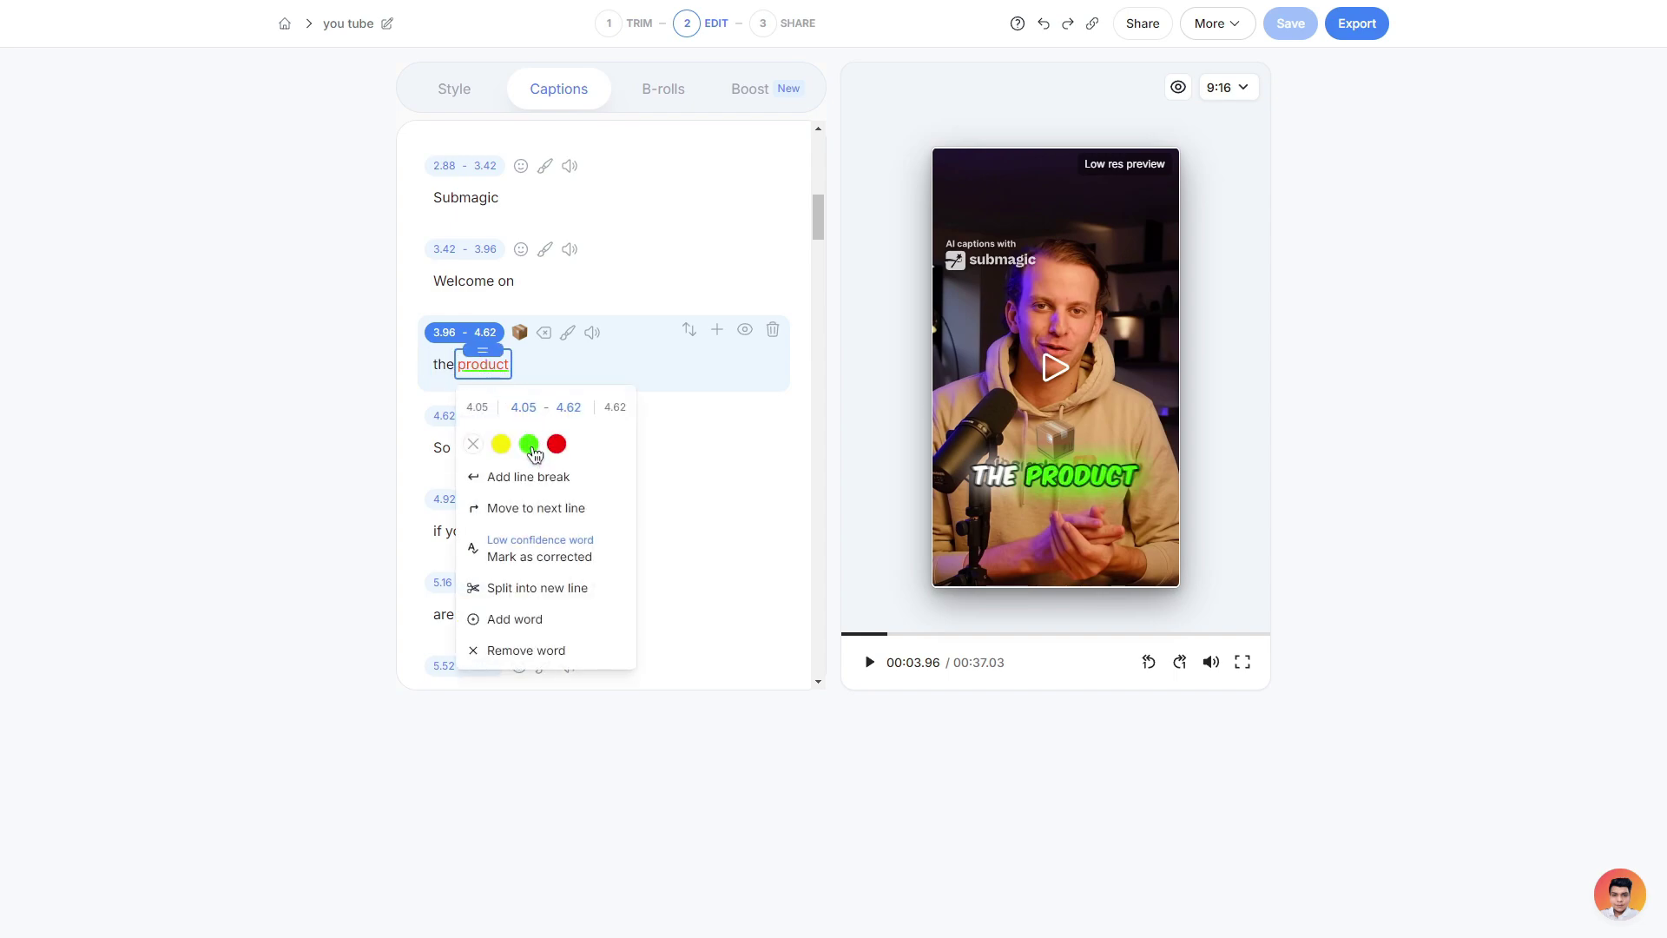
{"action": "left_click", "coordinate": [673, 106]}
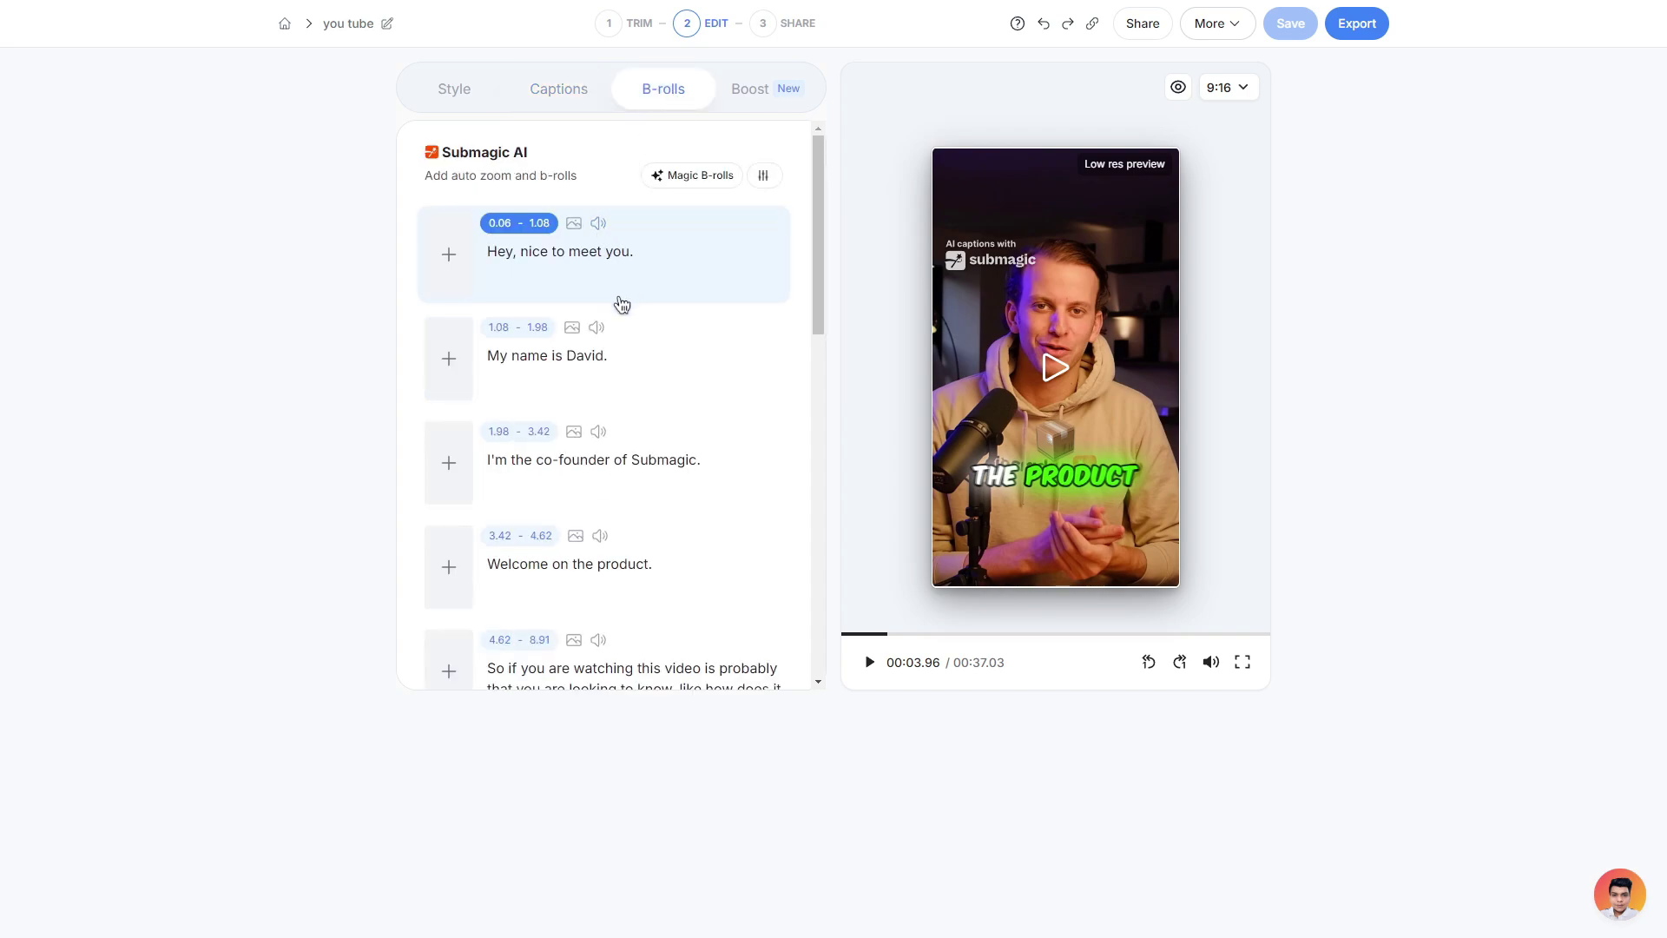
Step: Add the laptop-and-coffee stock clip, found by searching "on computer", as B-roll on the 4.62–8.91 line
{"action": "scroll", "coordinate": [621, 304], "scroll_direction": "down", "scroll_amount": 2}
{"action": "left_click", "coordinate": [697, 471]}
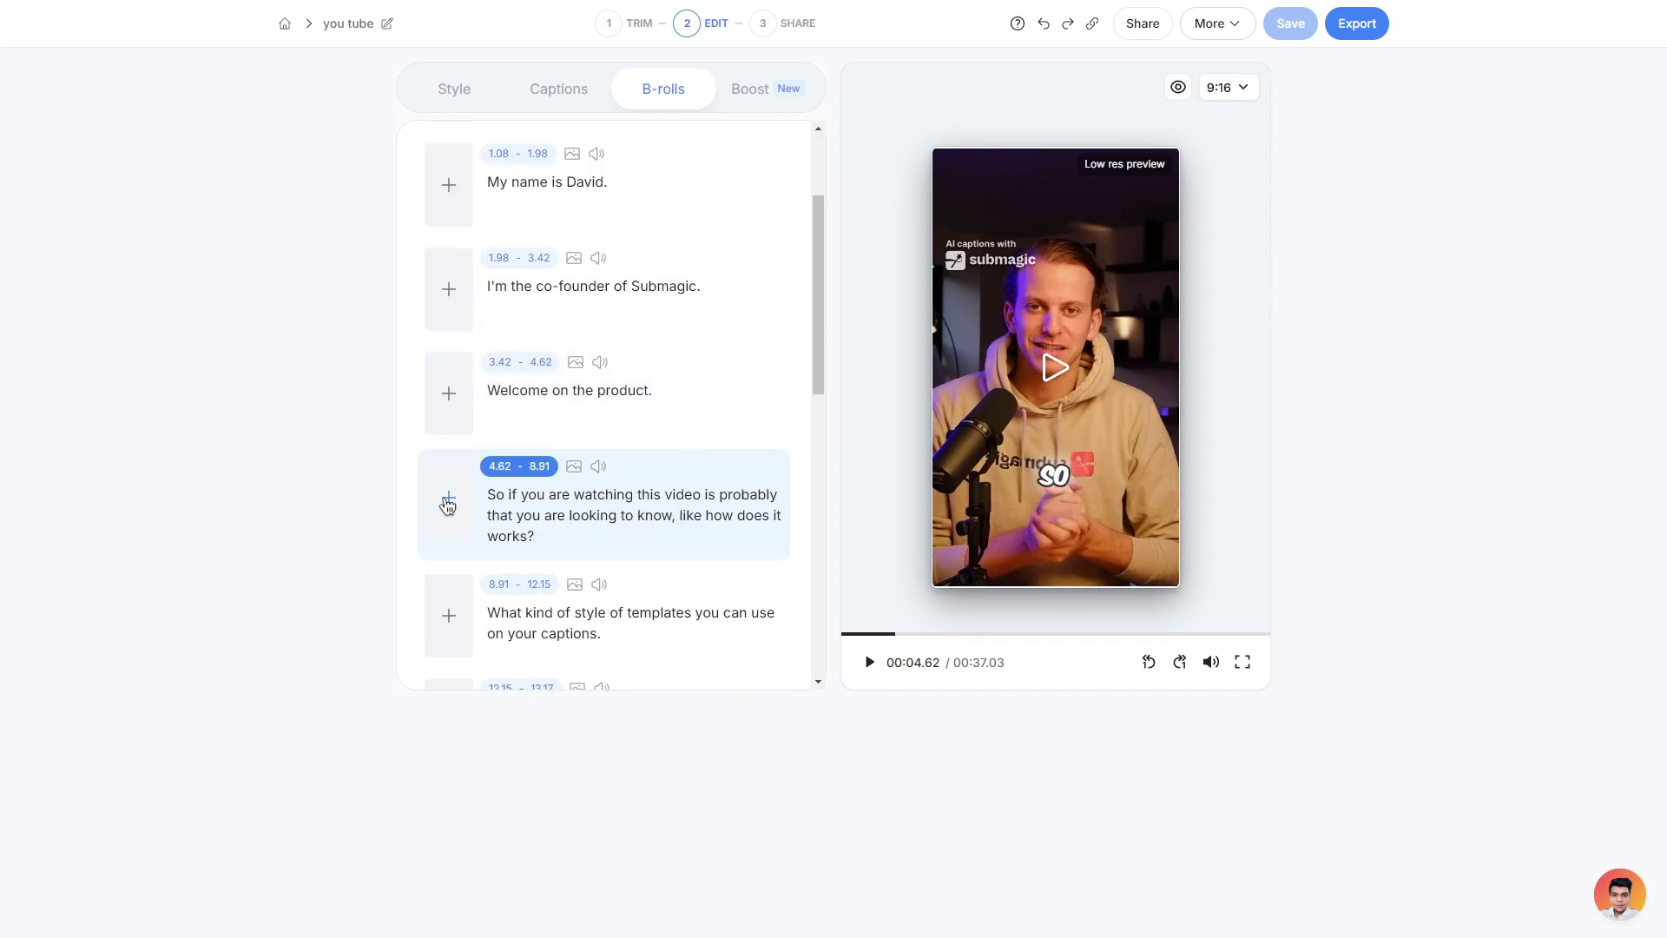
{"action": "left_click", "coordinate": [449, 499]}
{"action": "scroll", "coordinate": [525, 399], "scroll_direction": "down", "scroll_amount": 3}
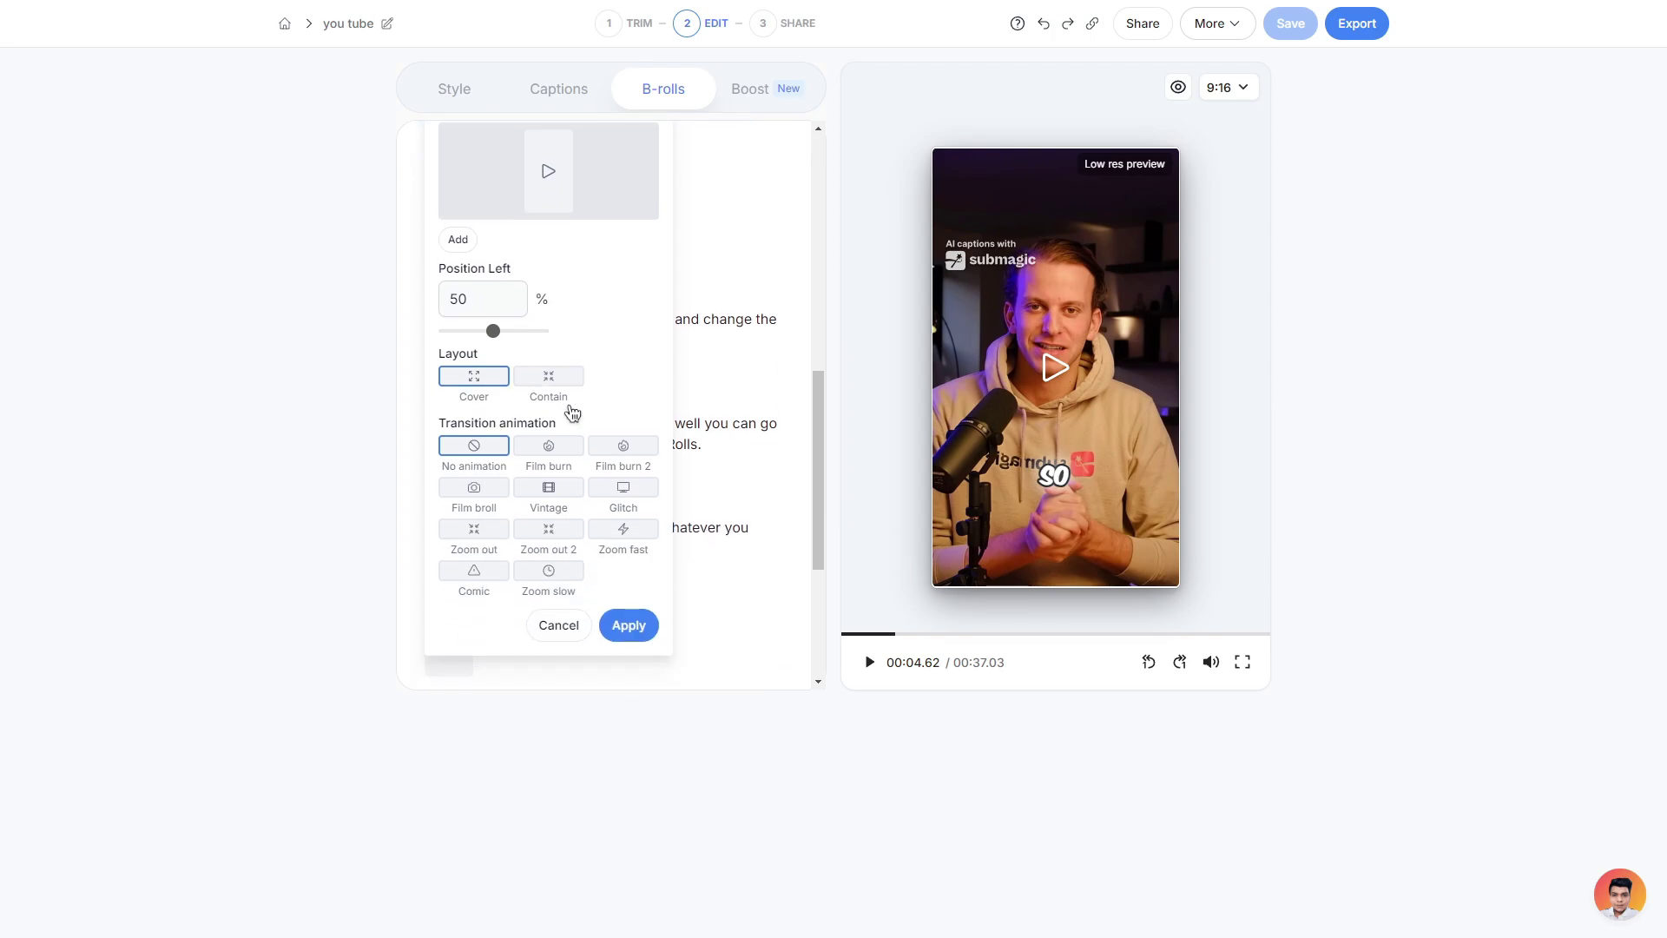
{"action": "scroll", "coordinate": [590, 413], "scroll_direction": "up", "scroll_amount": 4}
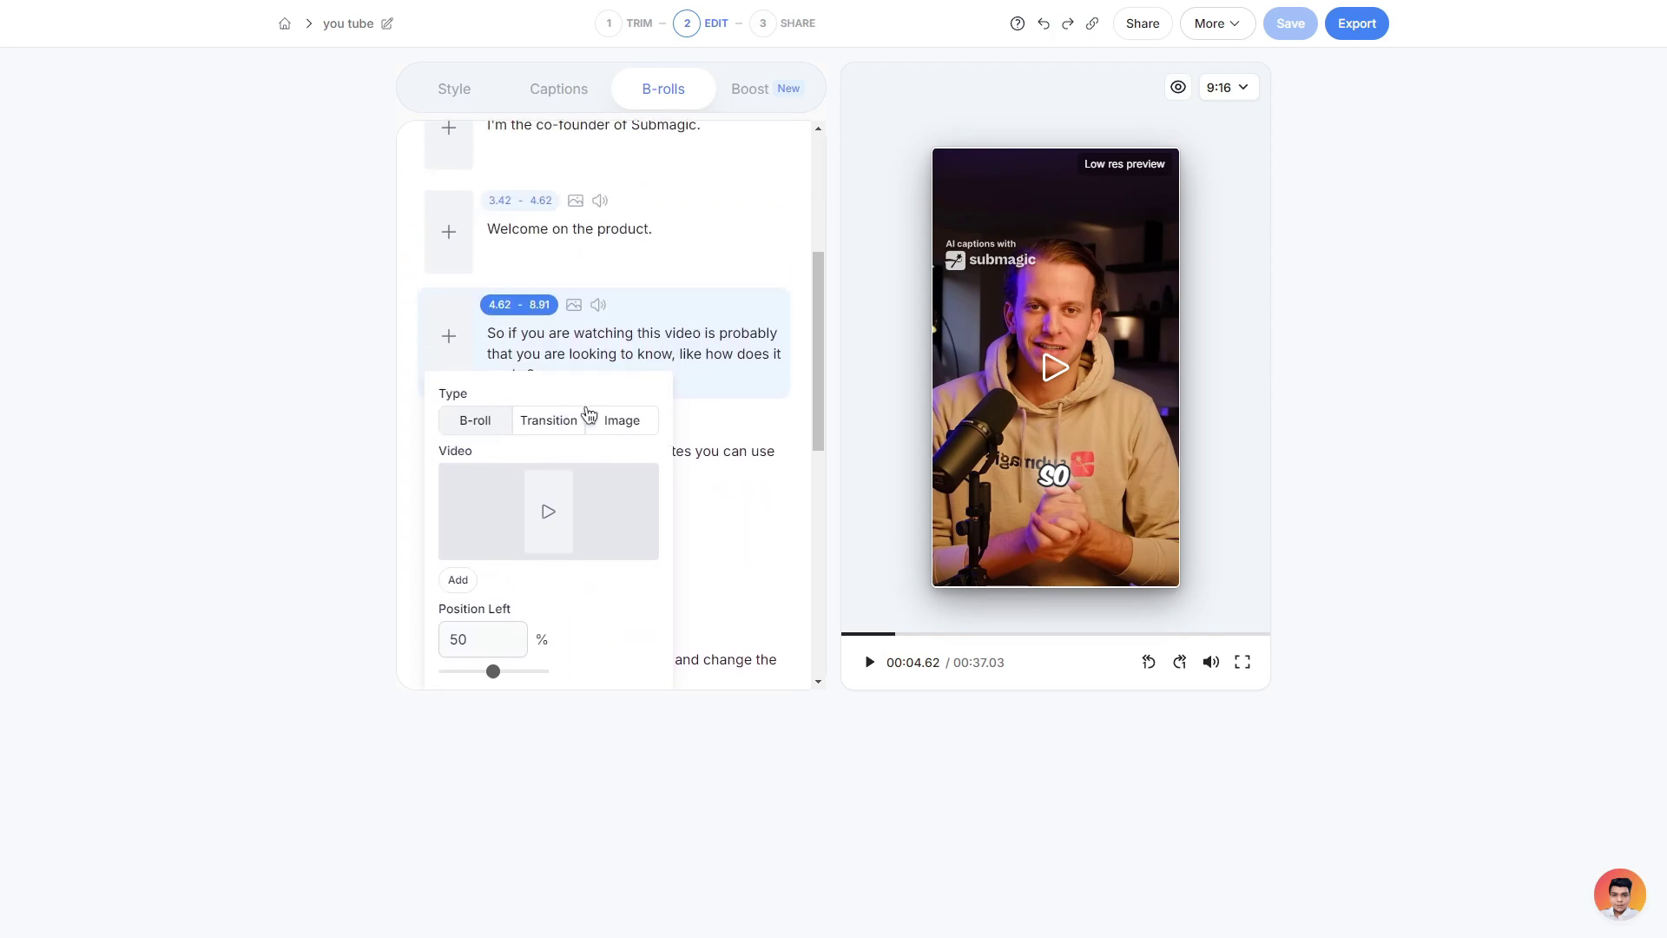
{"action": "left_click", "coordinate": [565, 517]}
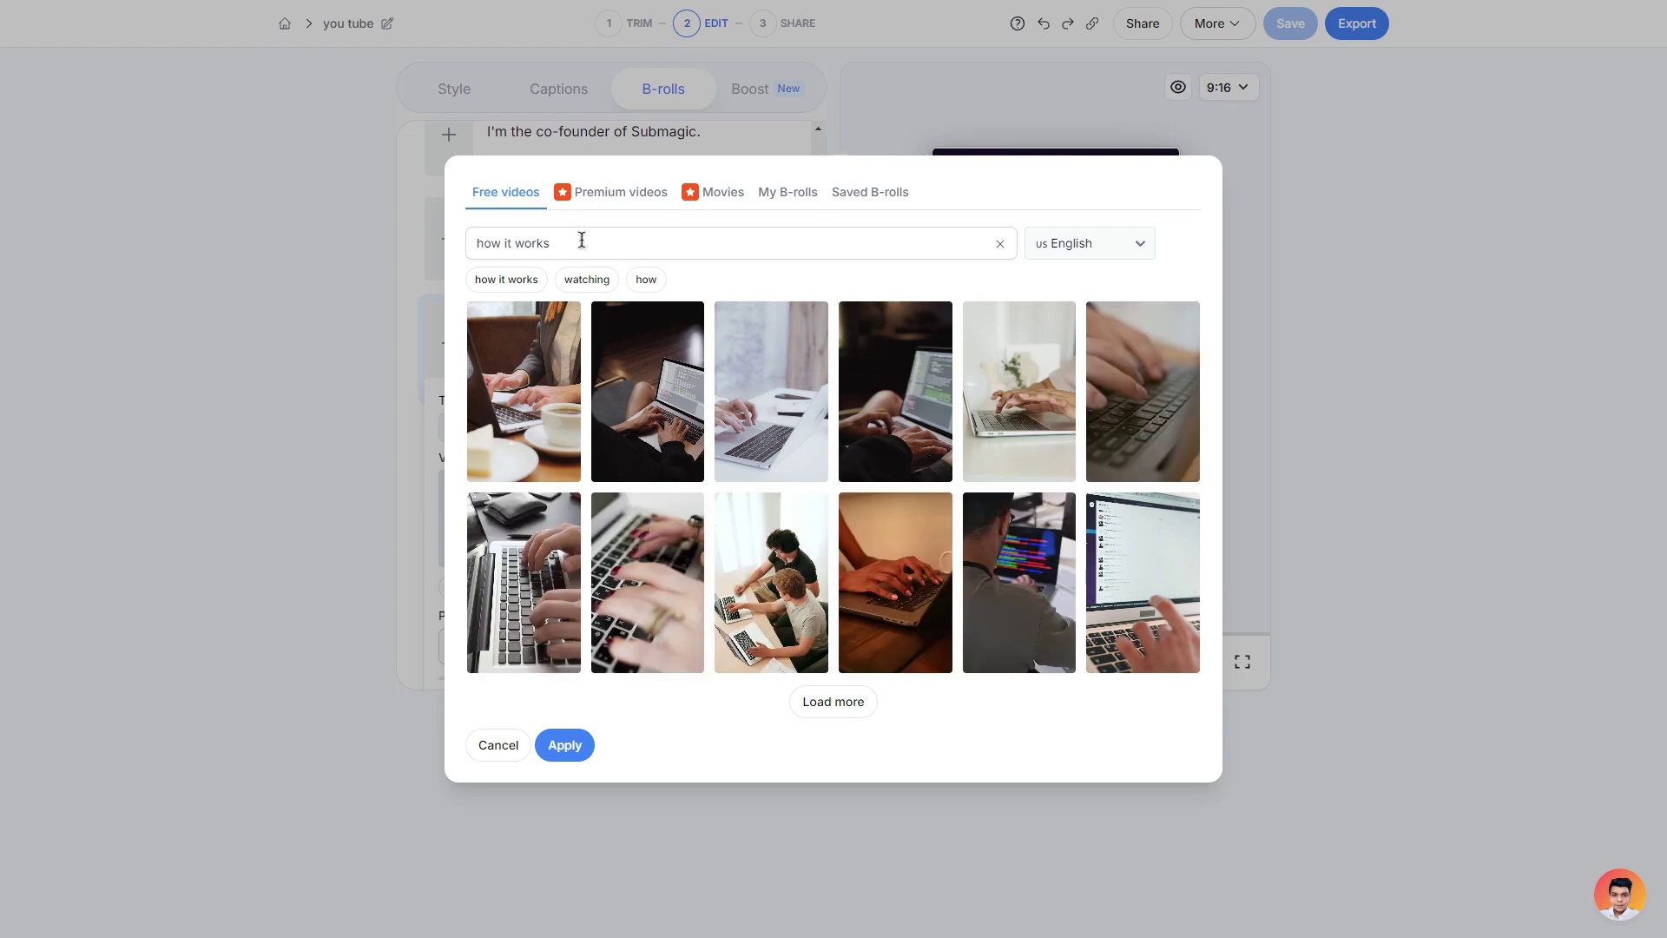
{"action": "key", "text": "ctrl+a"}
{"action": "type", "text": "on computer"}
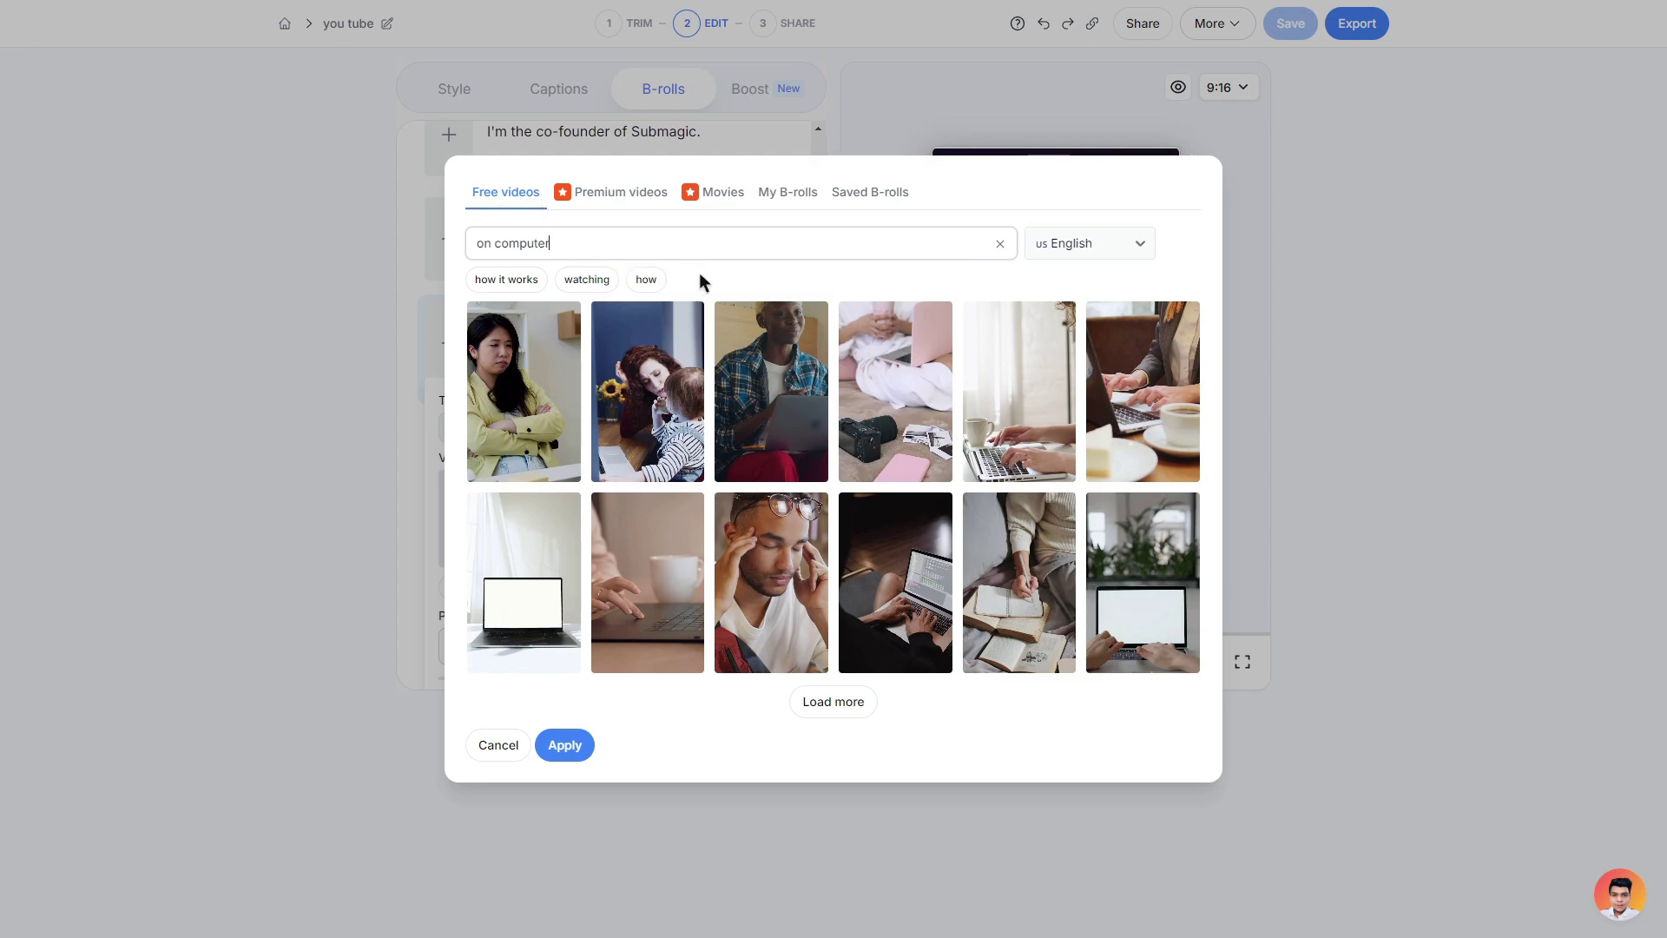
{"action": "left_click", "coordinate": [1158, 400]}
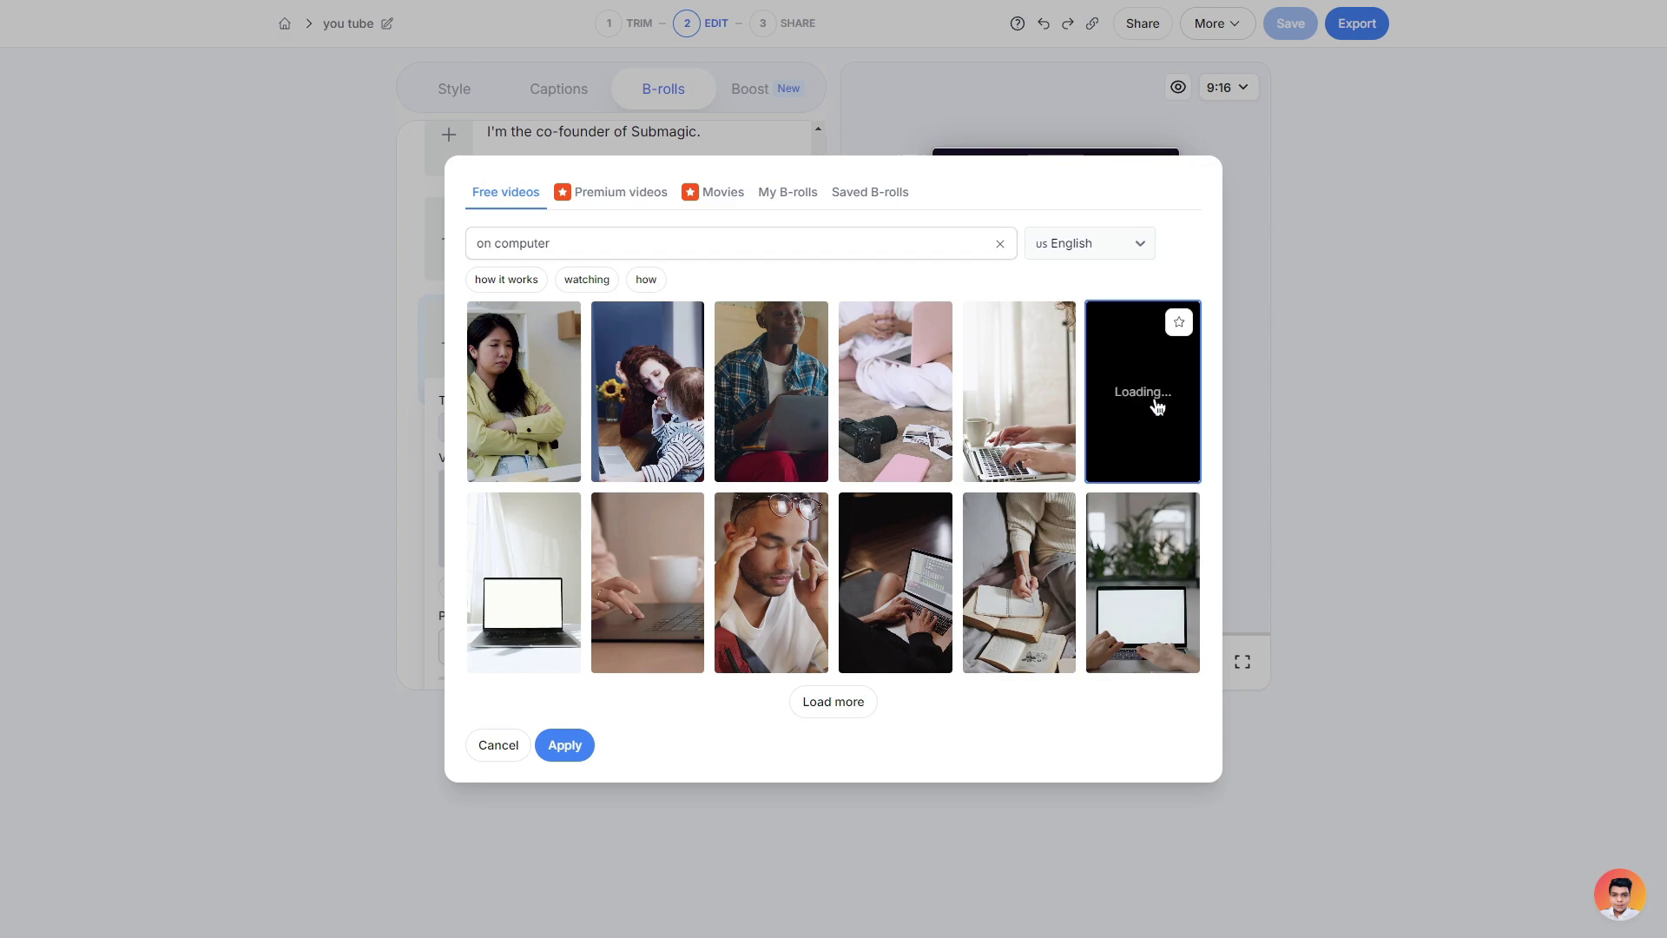
{"action": "left_click", "coordinate": [563, 745]}
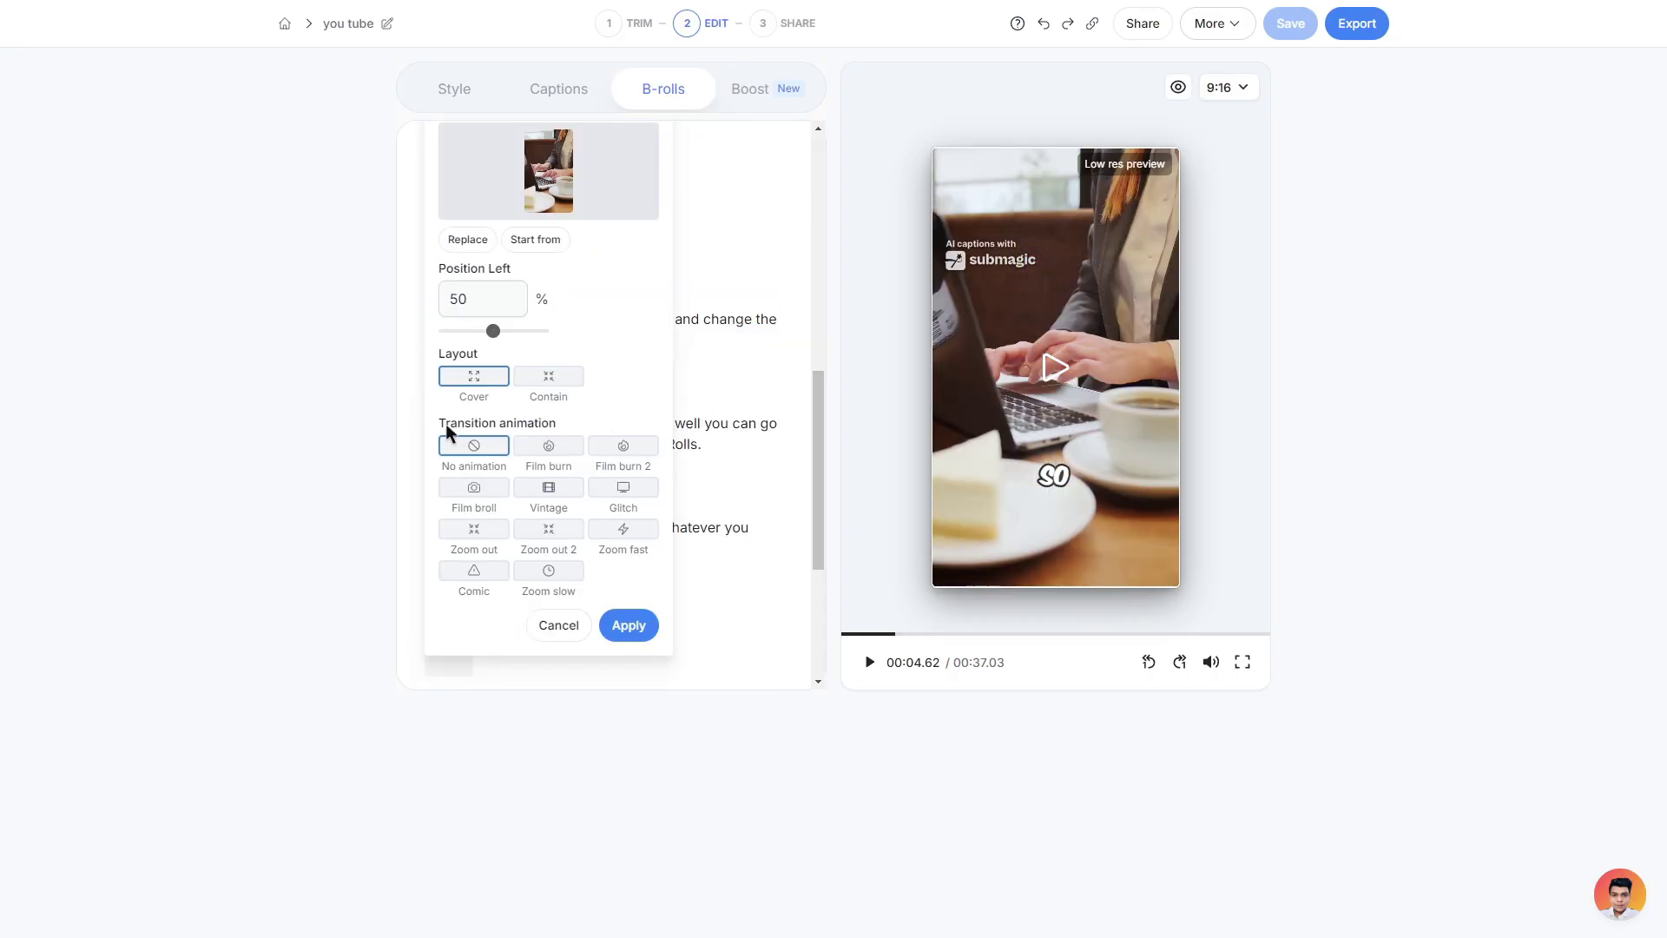
Step: Give the laptop B-roll a Film burn transition and preview it from the co-founder line
{"action": "left_click", "coordinate": [557, 453]}
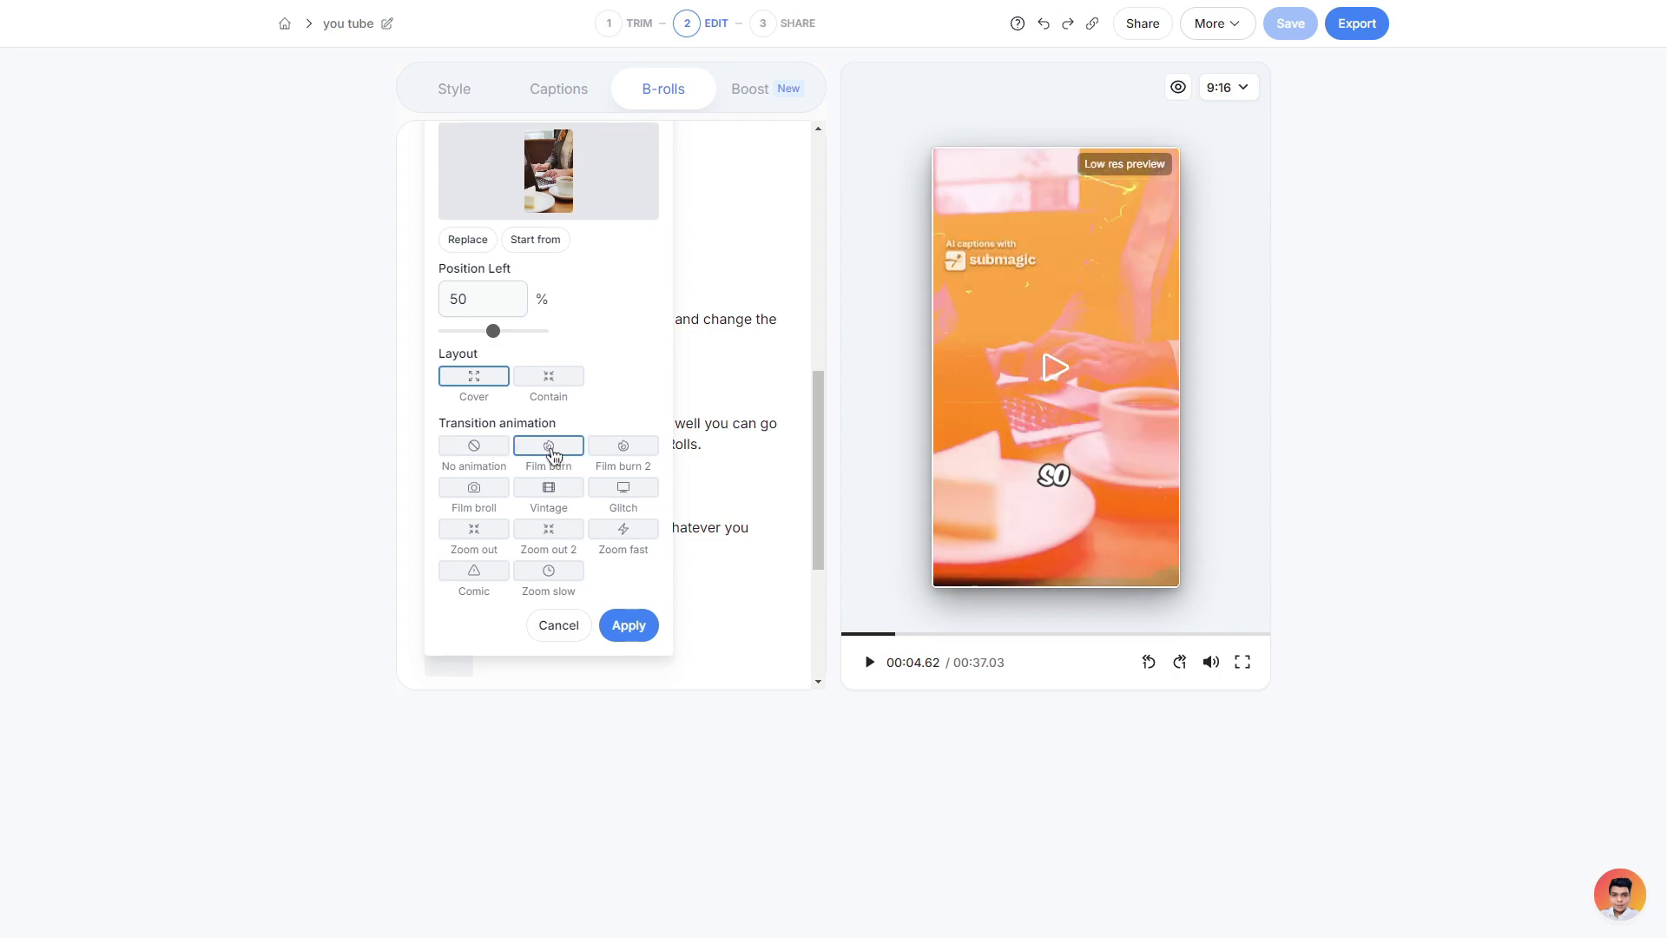
{"action": "left_click", "coordinate": [632, 627]}
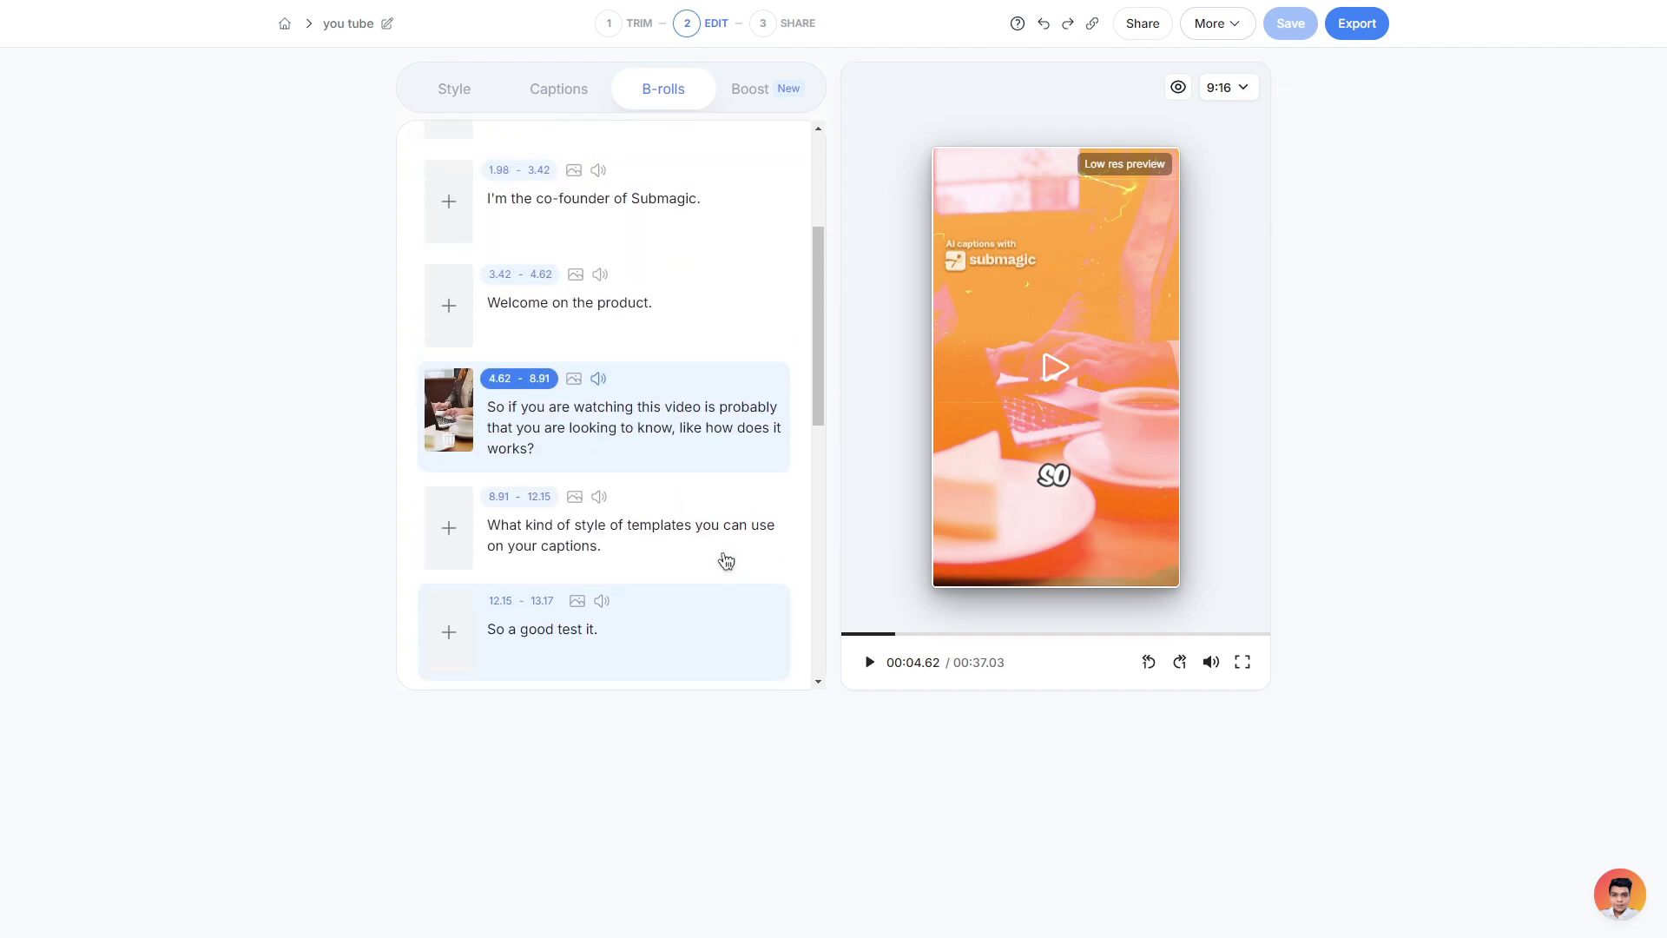
{"action": "scroll", "coordinate": [712, 434], "scroll_direction": "up", "scroll_amount": 1}
{"action": "left_click", "coordinate": [700, 324]}
{"action": "left_click", "coordinate": [1080, 370]}
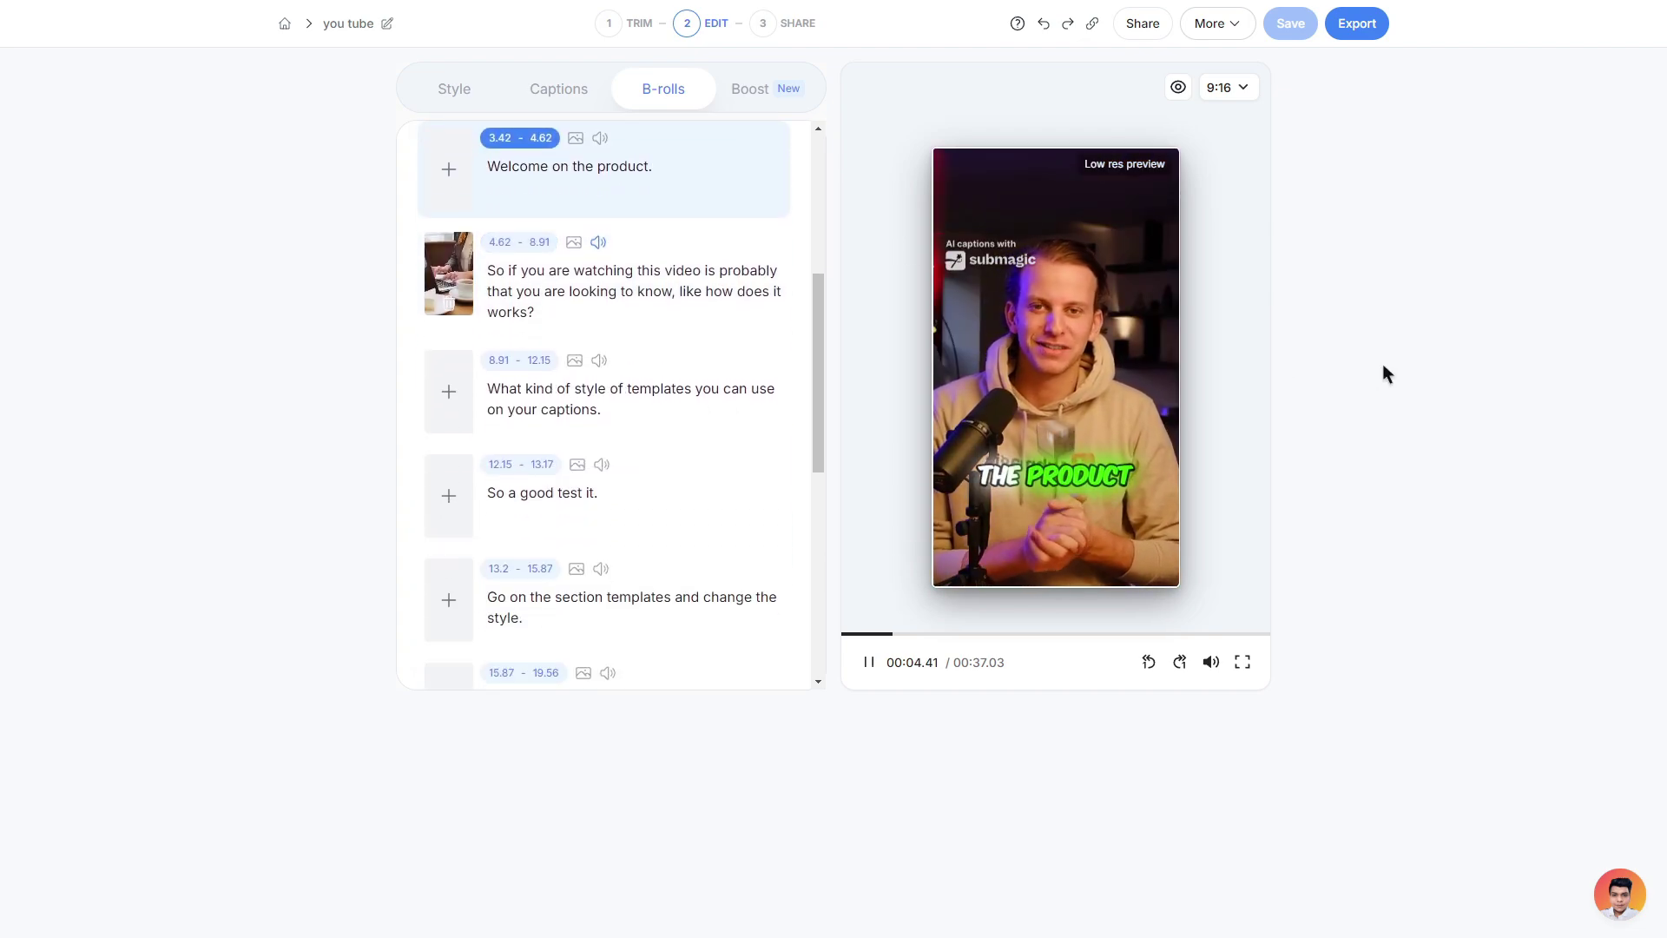
{"action": "left_click", "coordinate": [1122, 392]}
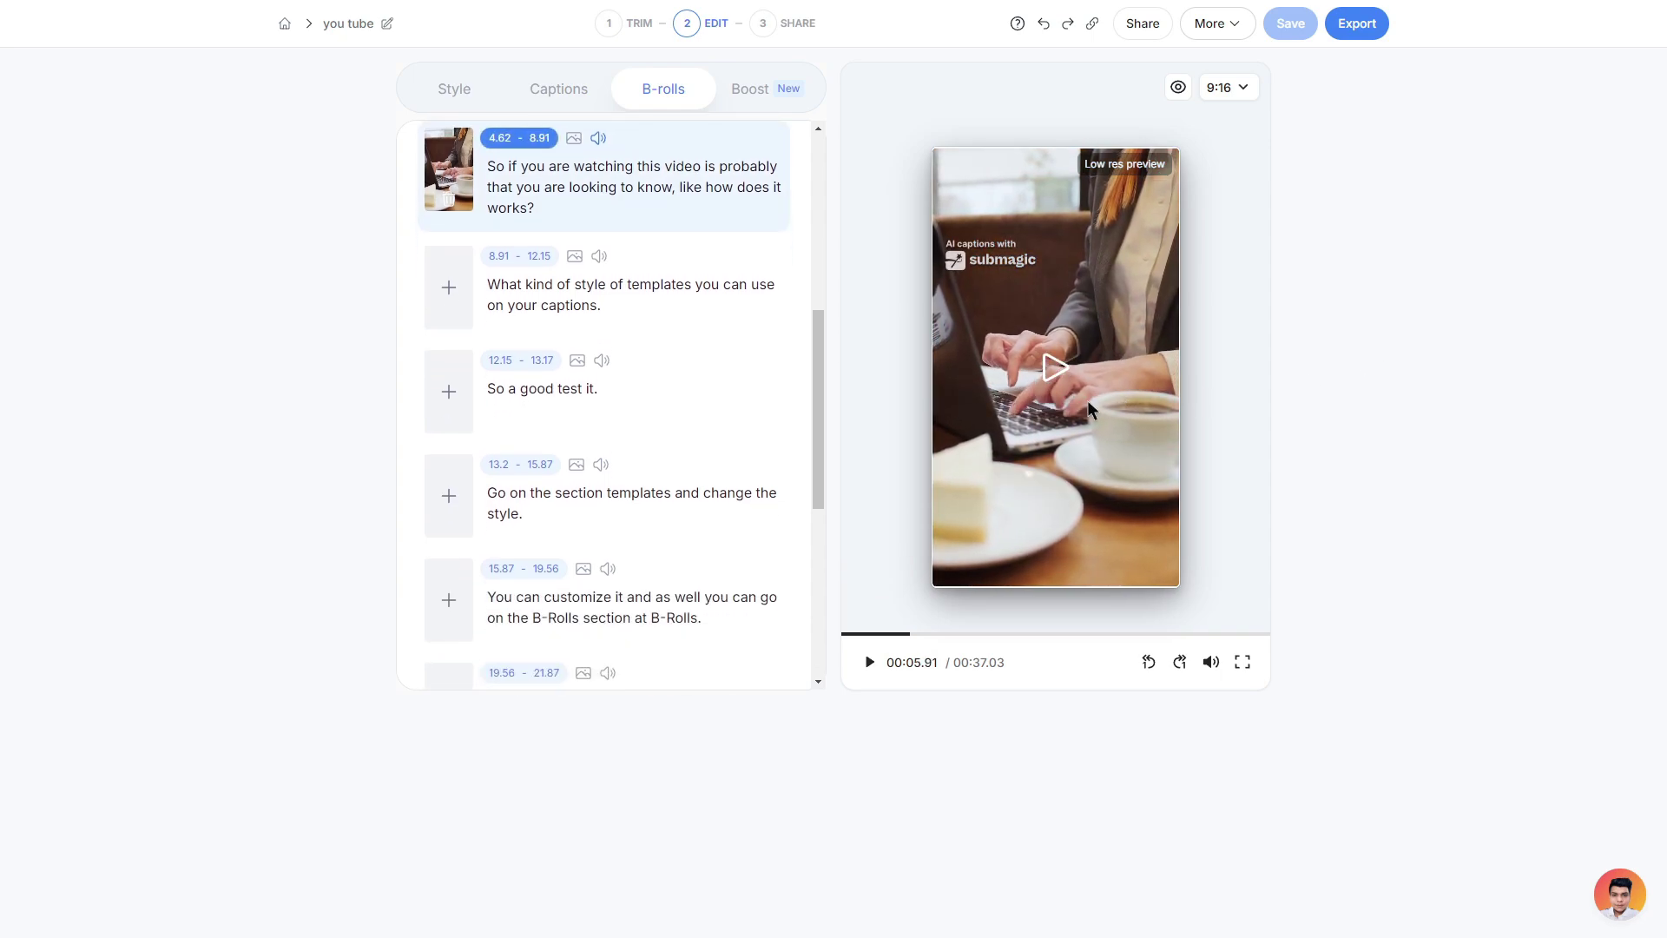
Step: Check the sound effects for the B-roll line, then jump back to the Welcome line
{"action": "scroll", "coordinate": [659, 454], "scroll_direction": "up", "scroll_amount": 2}
{"action": "scroll", "coordinate": [664, 451], "scroll_direction": "up", "scroll_amount": 2}
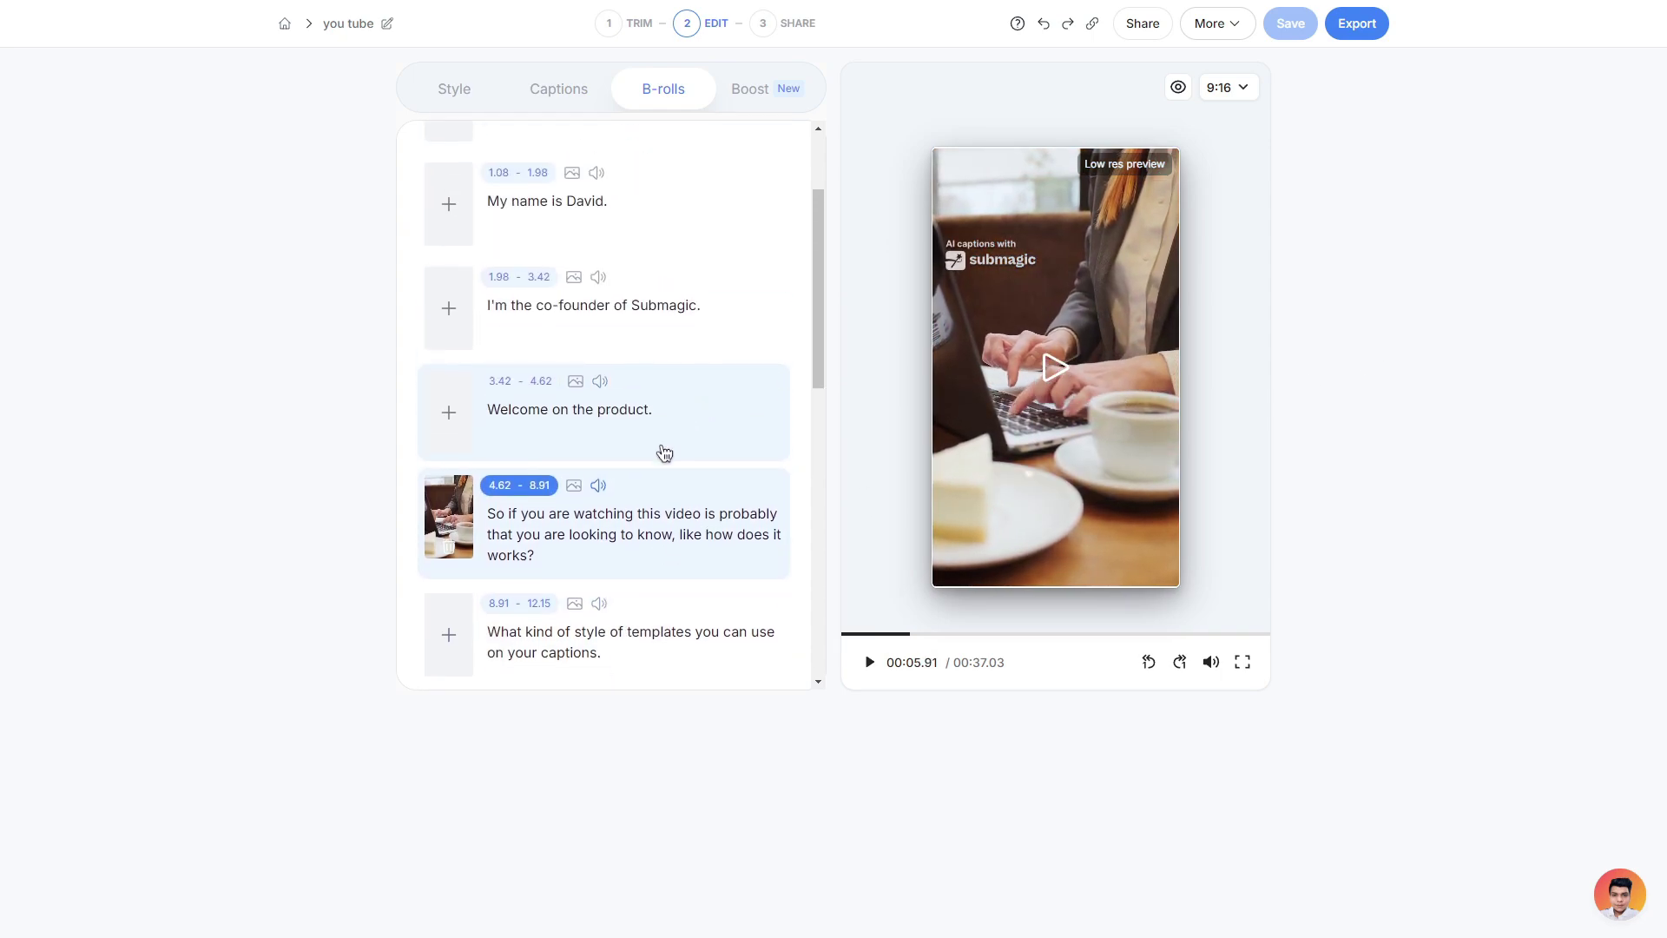
{"action": "left_click", "coordinate": [605, 492]}
{"action": "scroll", "coordinate": [794, 426], "scroll_direction": "down", "scroll_amount": 3}
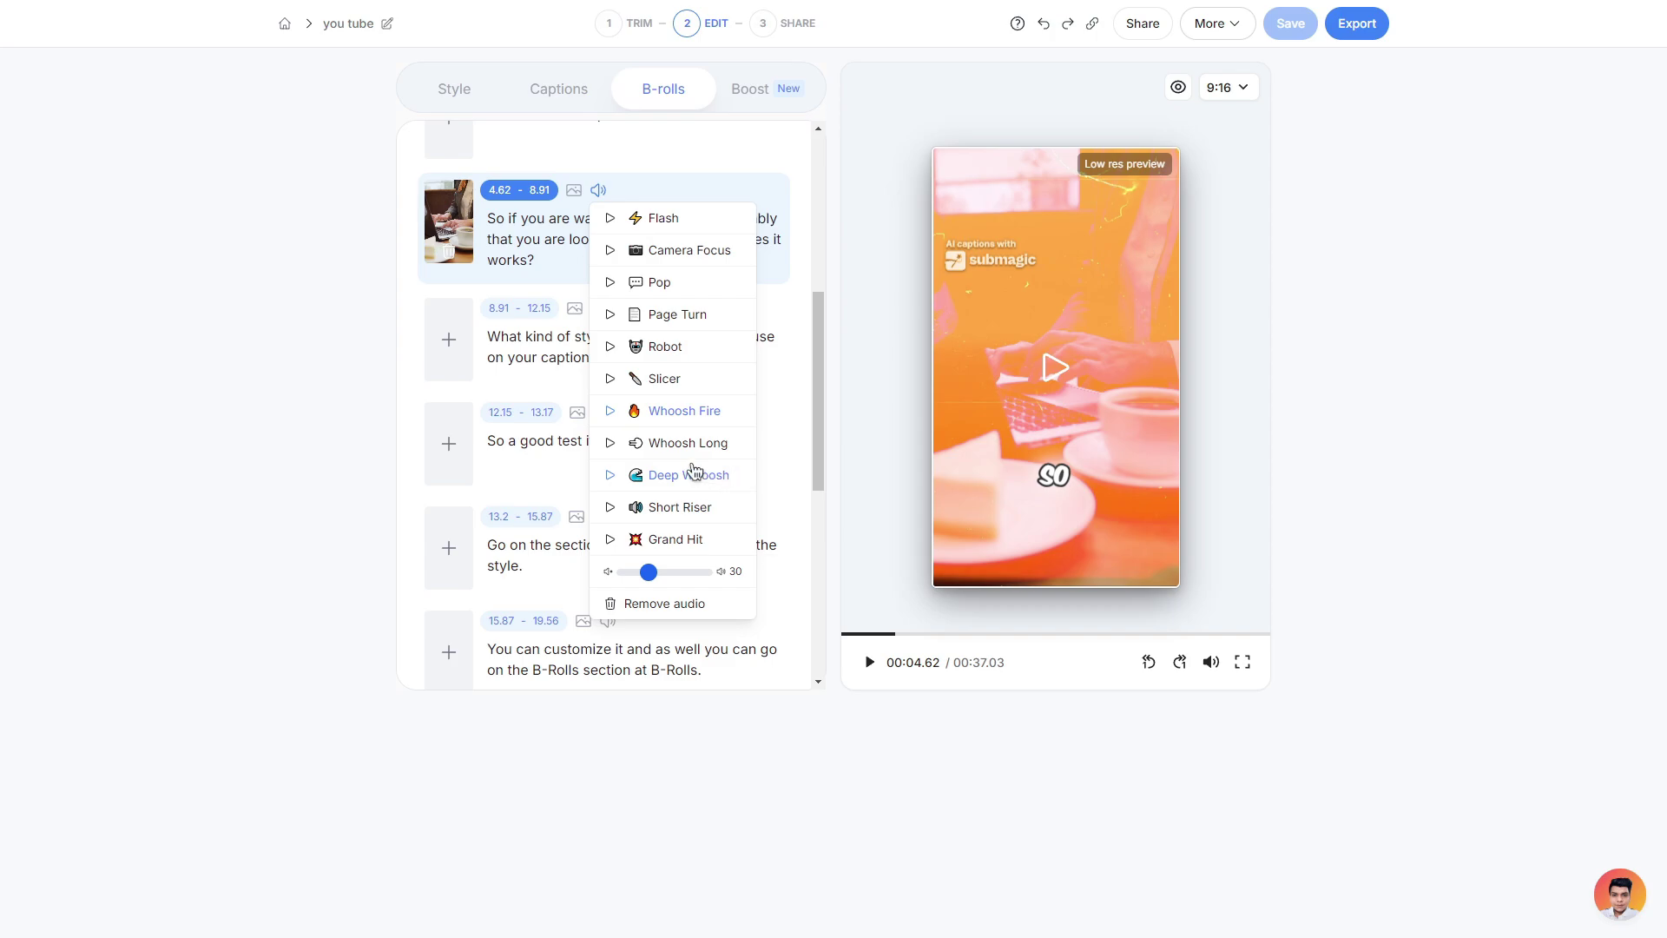
{"action": "left_click", "coordinate": [576, 387]}
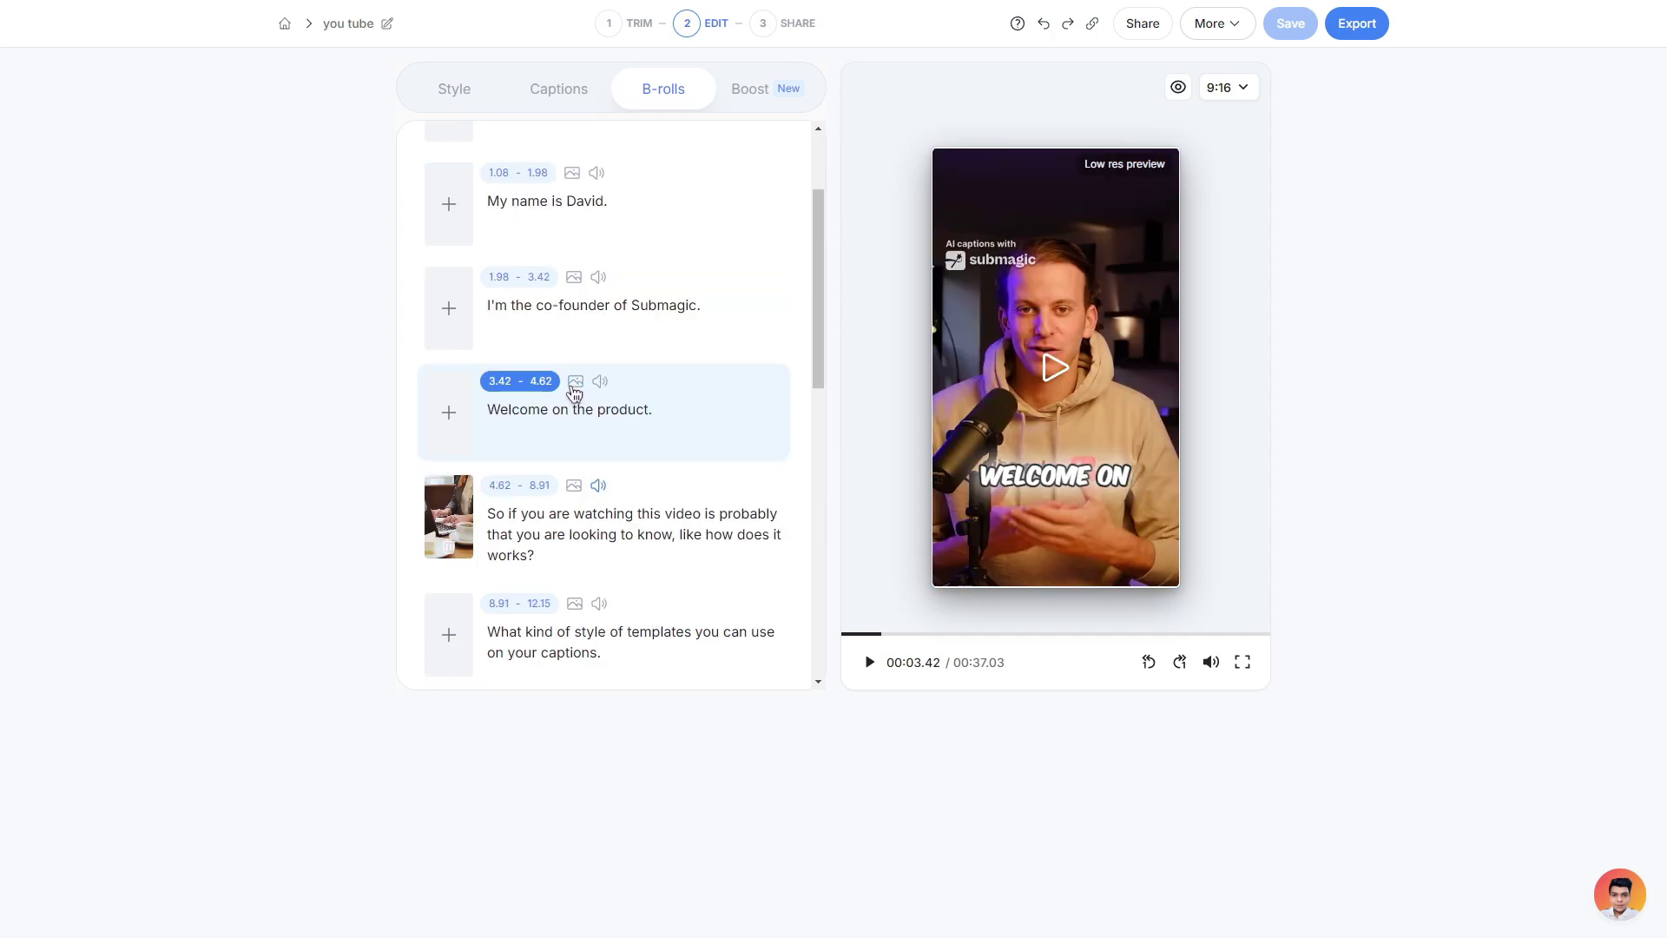
{"action": "scroll", "coordinate": [577, 391], "scroll_direction": "up", "scroll_amount": 2}
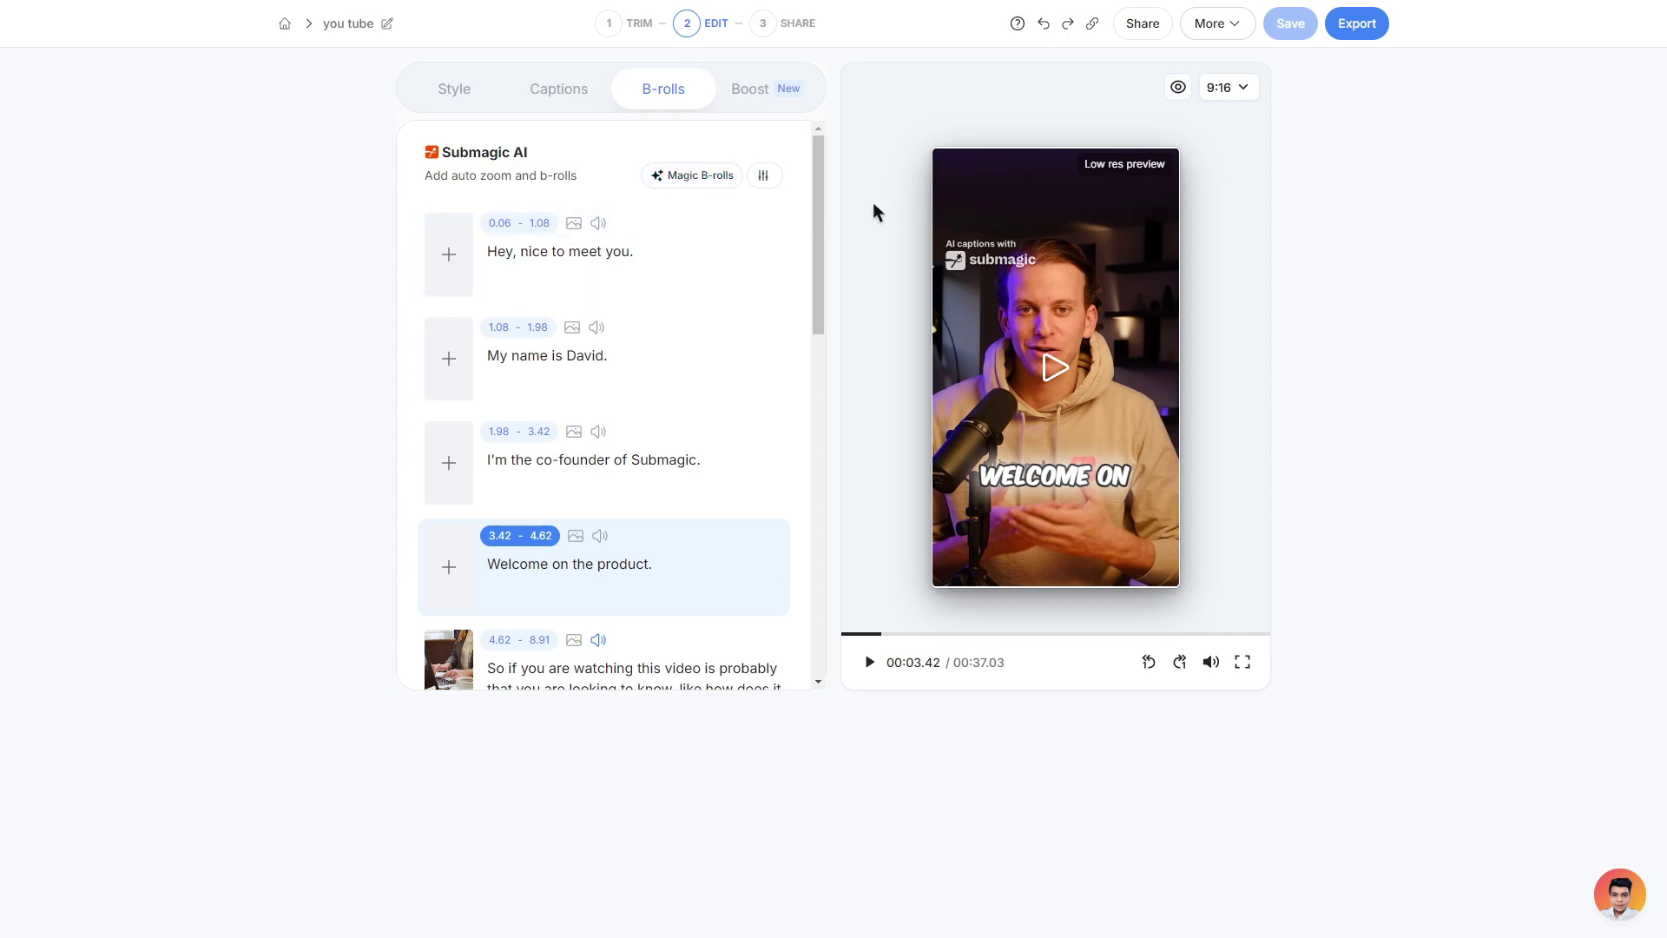
{"action": "scroll", "coordinate": [816, 475], "scroll_direction": "down", "scroll_amount": 2}
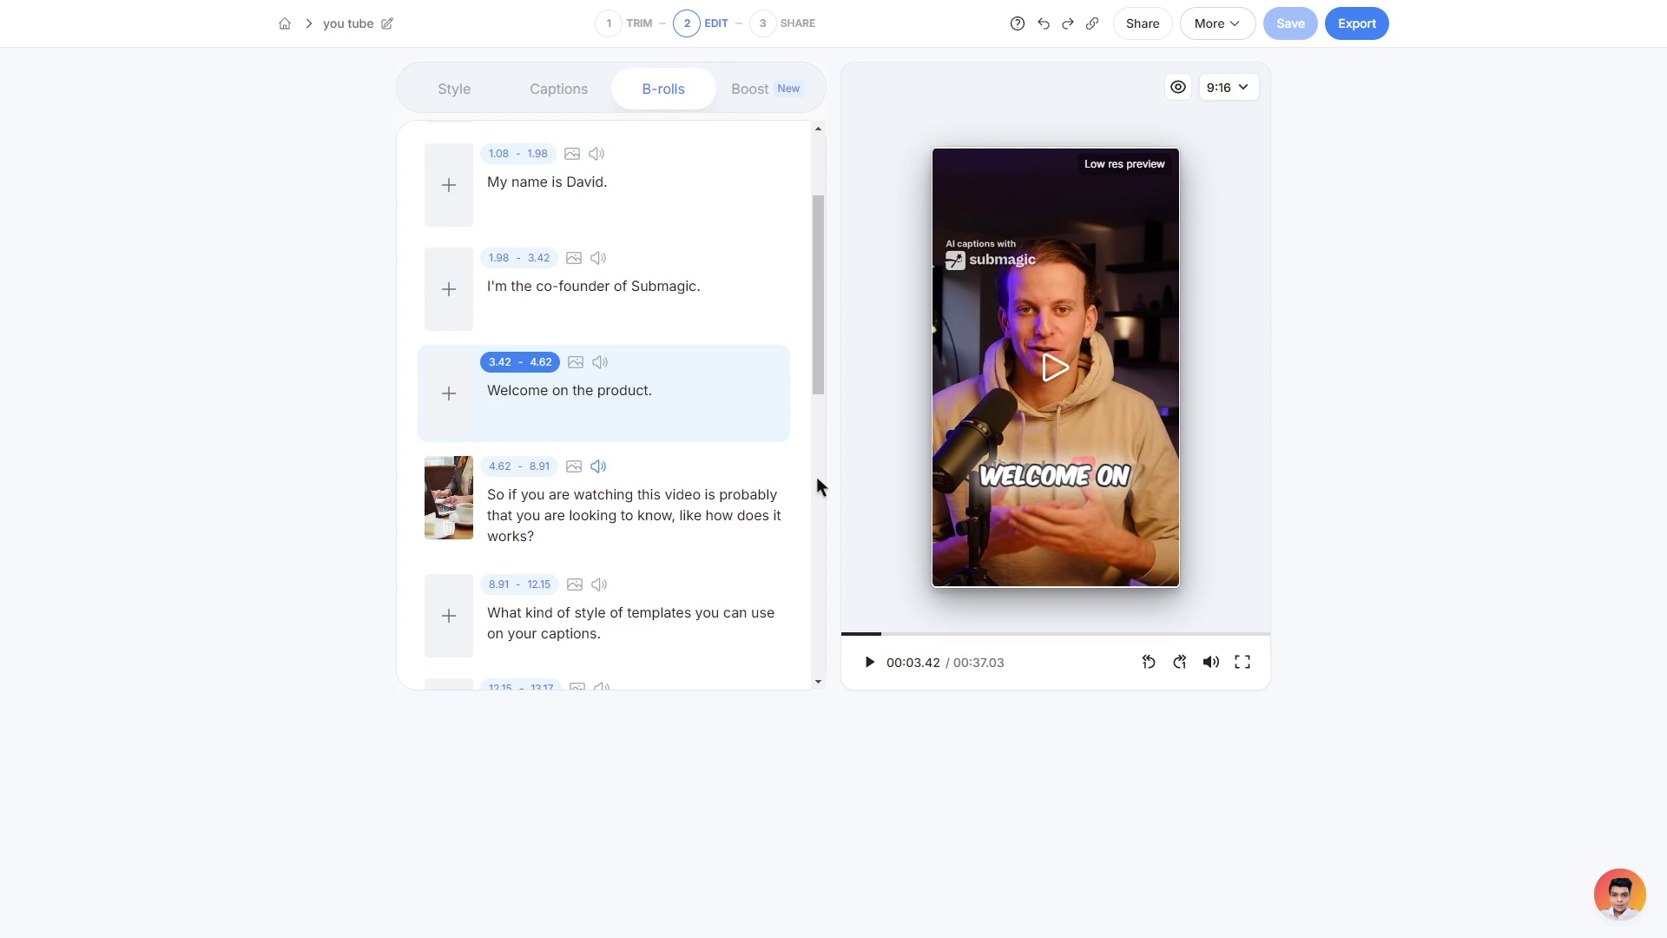
{"action": "scroll", "coordinate": [627, 504], "scroll_direction": "down", "scroll_amount": 2}
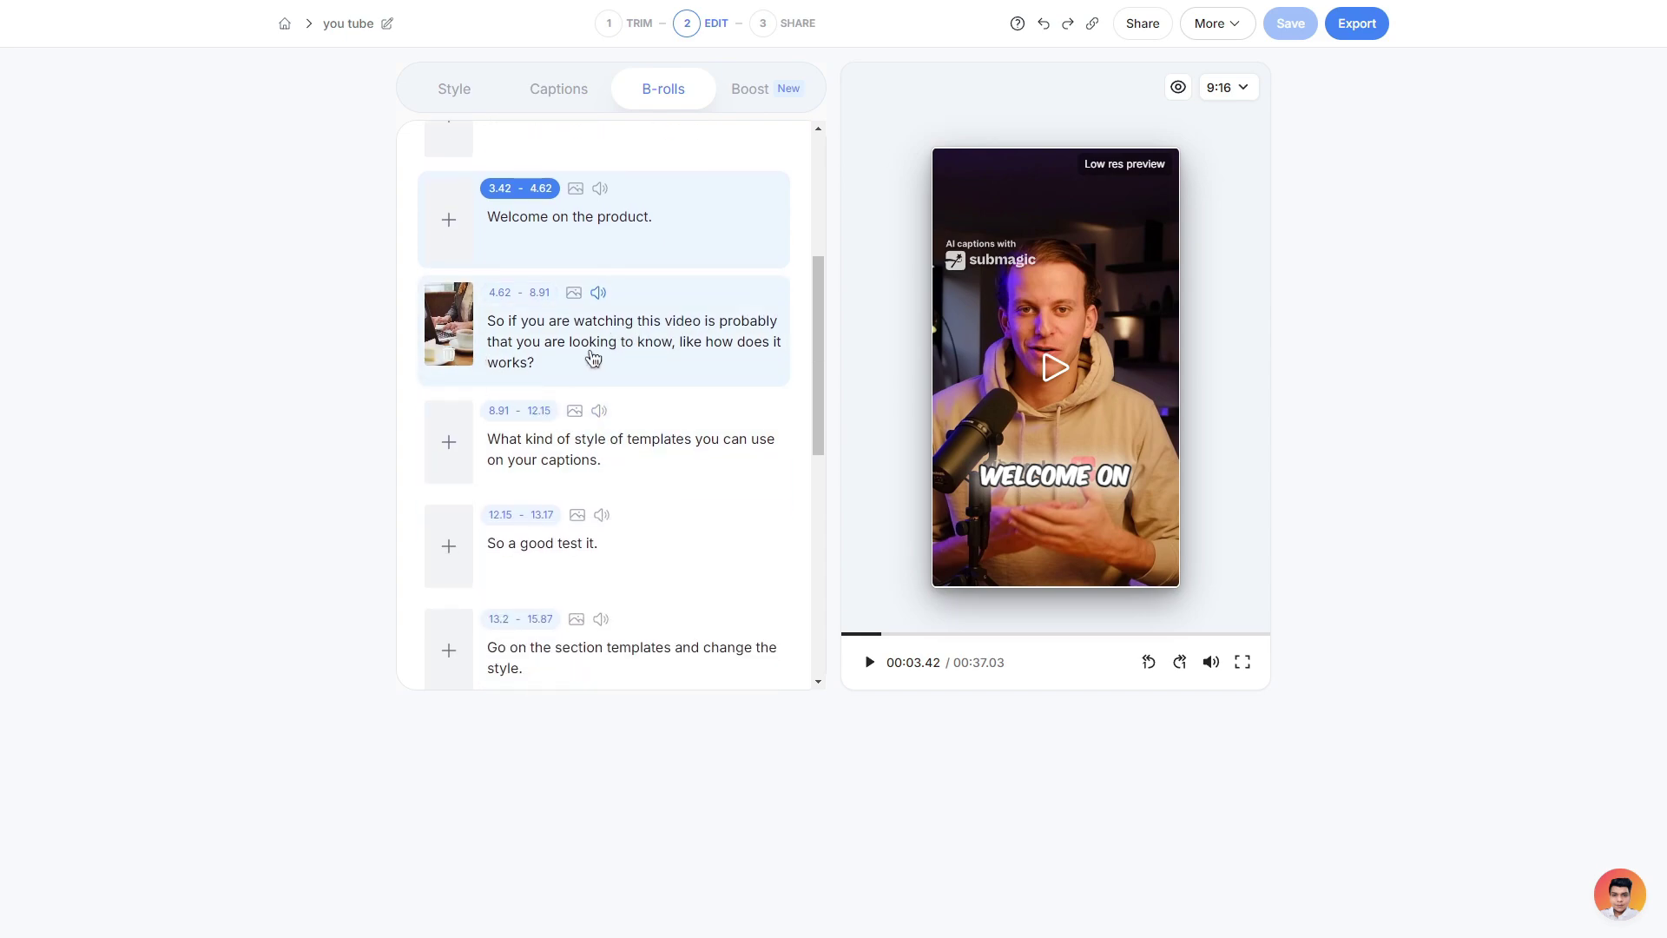
{"action": "scroll", "coordinate": [681, 409], "scroll_direction": "up", "scroll_amount": 4}
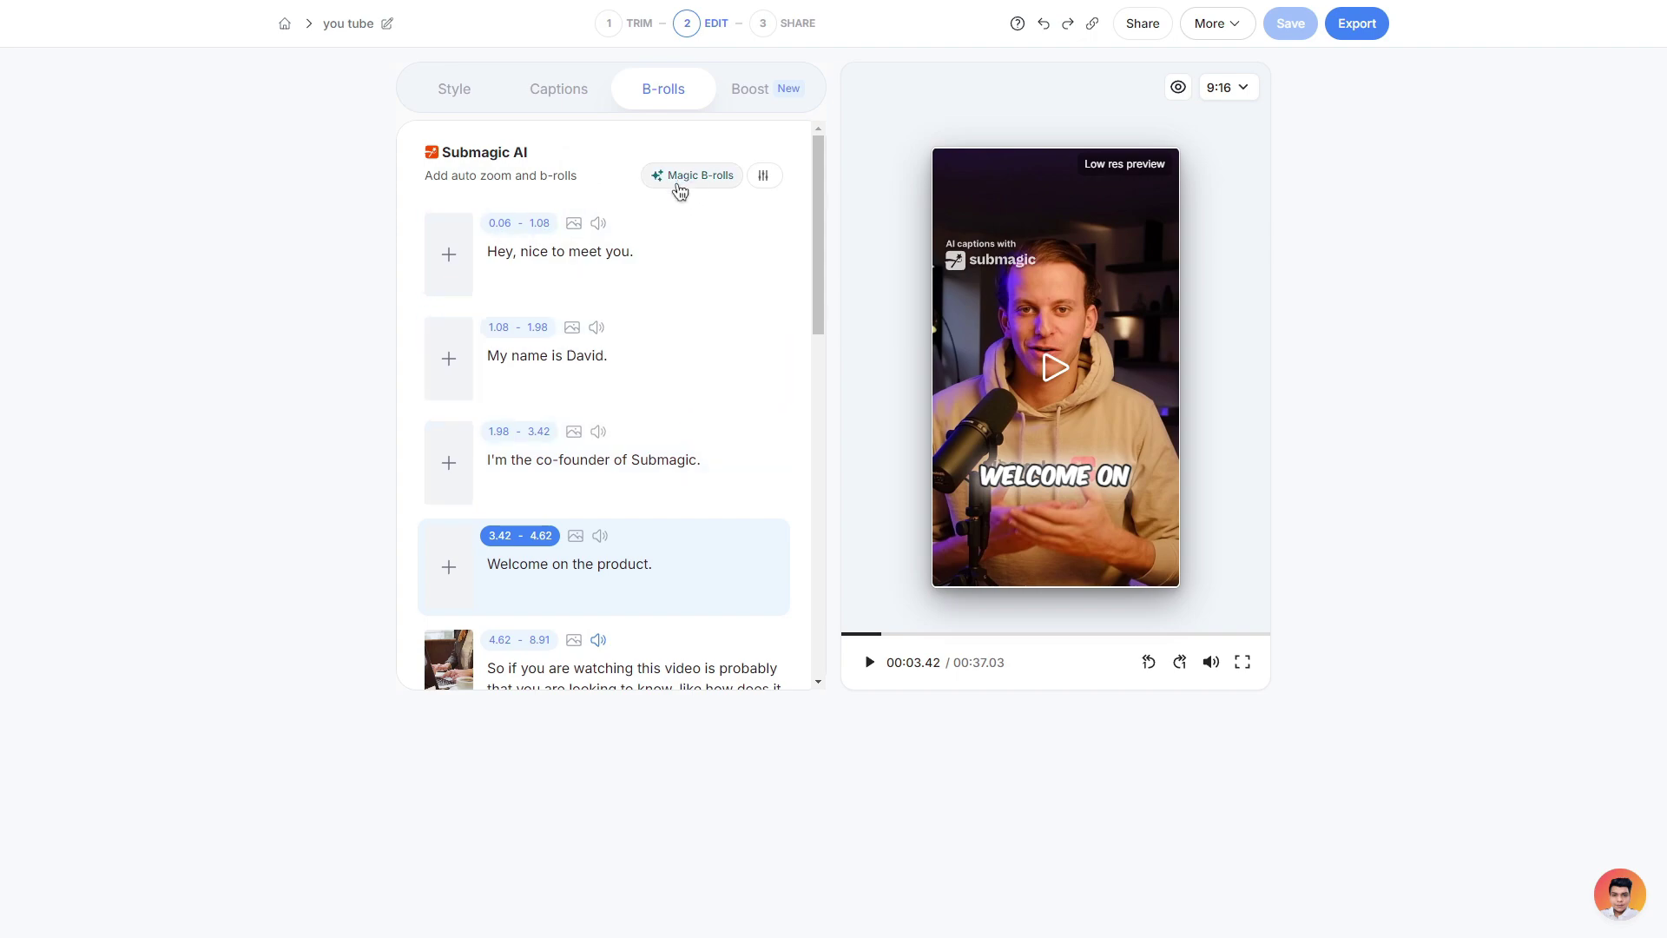
Step: Adjust the Magic B-rolls percentage, raising it to 61% then lowering toward 28%
{"action": "left_click", "coordinate": [764, 177]}
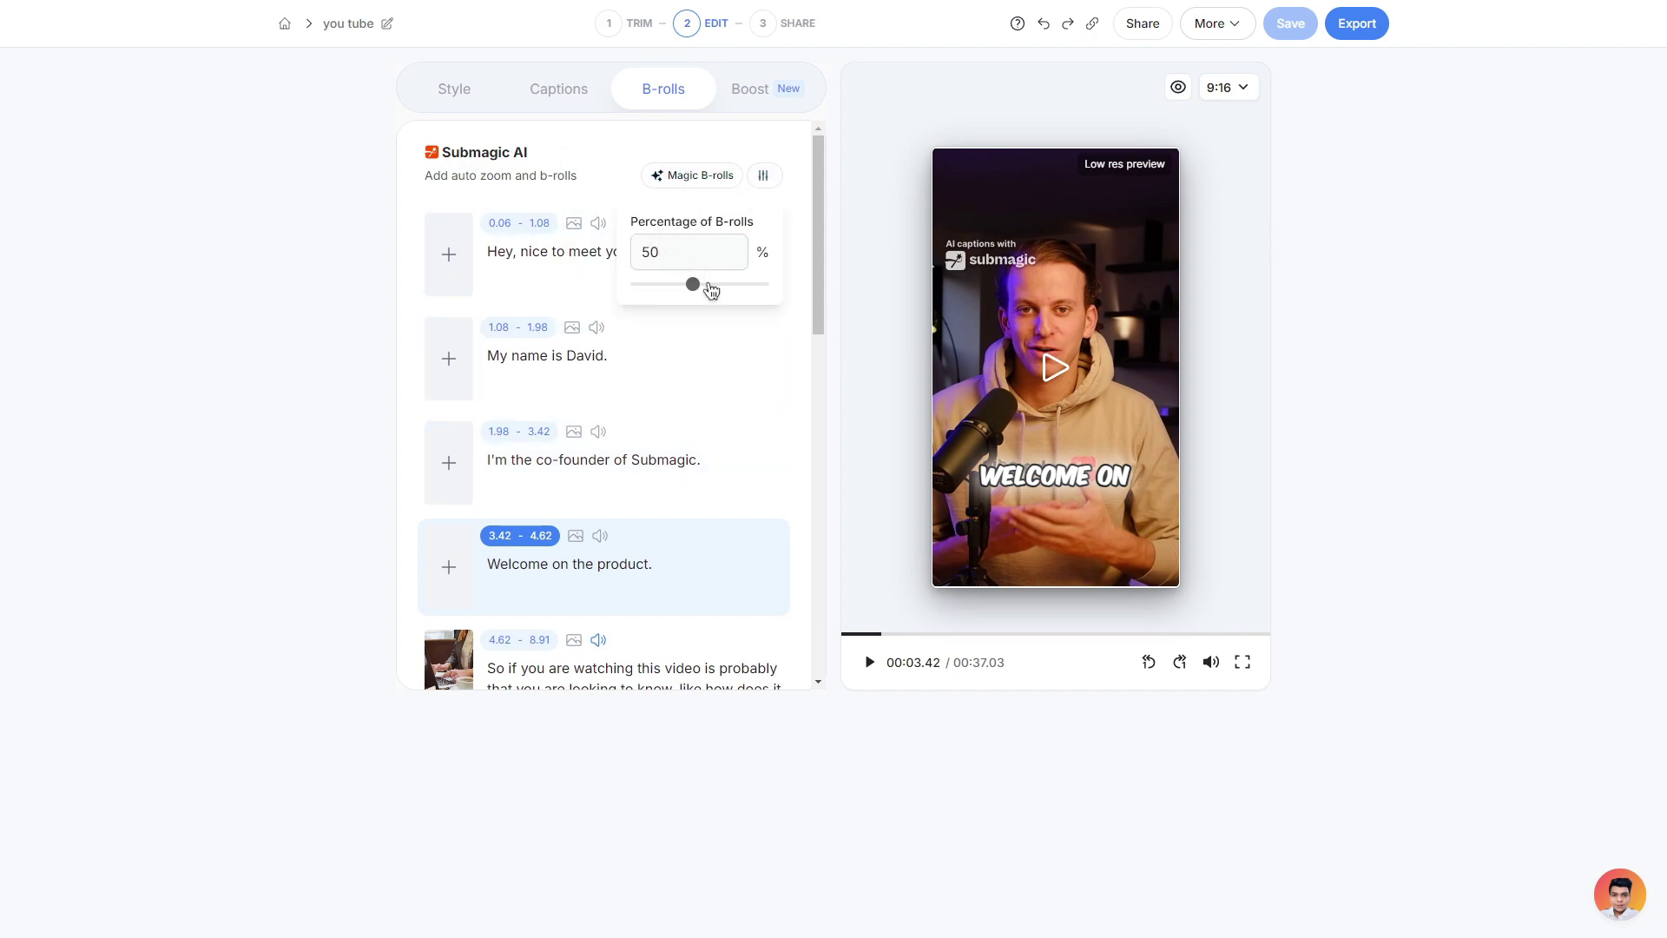
{"action": "mouse_move", "coordinate": [695, 286]}
{"action": "left_mouse_down"}
{"action": "mouse_move", "coordinate": [722, 287]}
{"action": "mouse_move", "coordinate": [667, 290]}
{"action": "left_mouse_up"}
{"action": "left_click", "coordinate": [773, 179]}
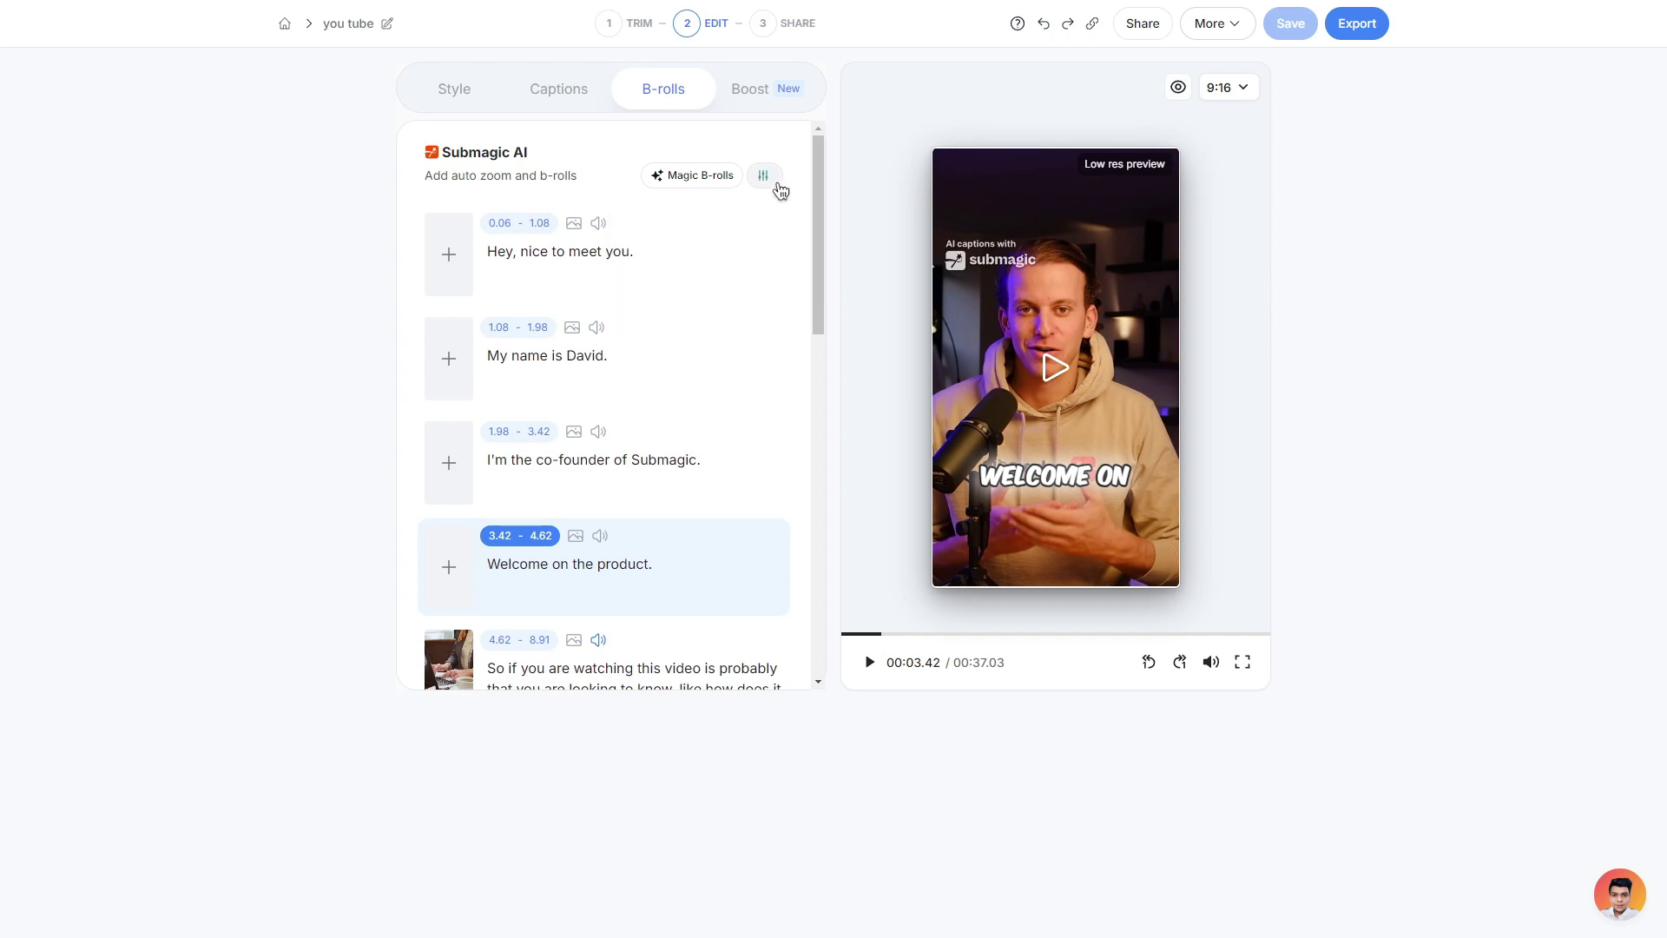
Step: Try the HORMOZI, DEVIN and MIKE hook title themes, settling on Masi
{"action": "left_click", "coordinate": [760, 98]}
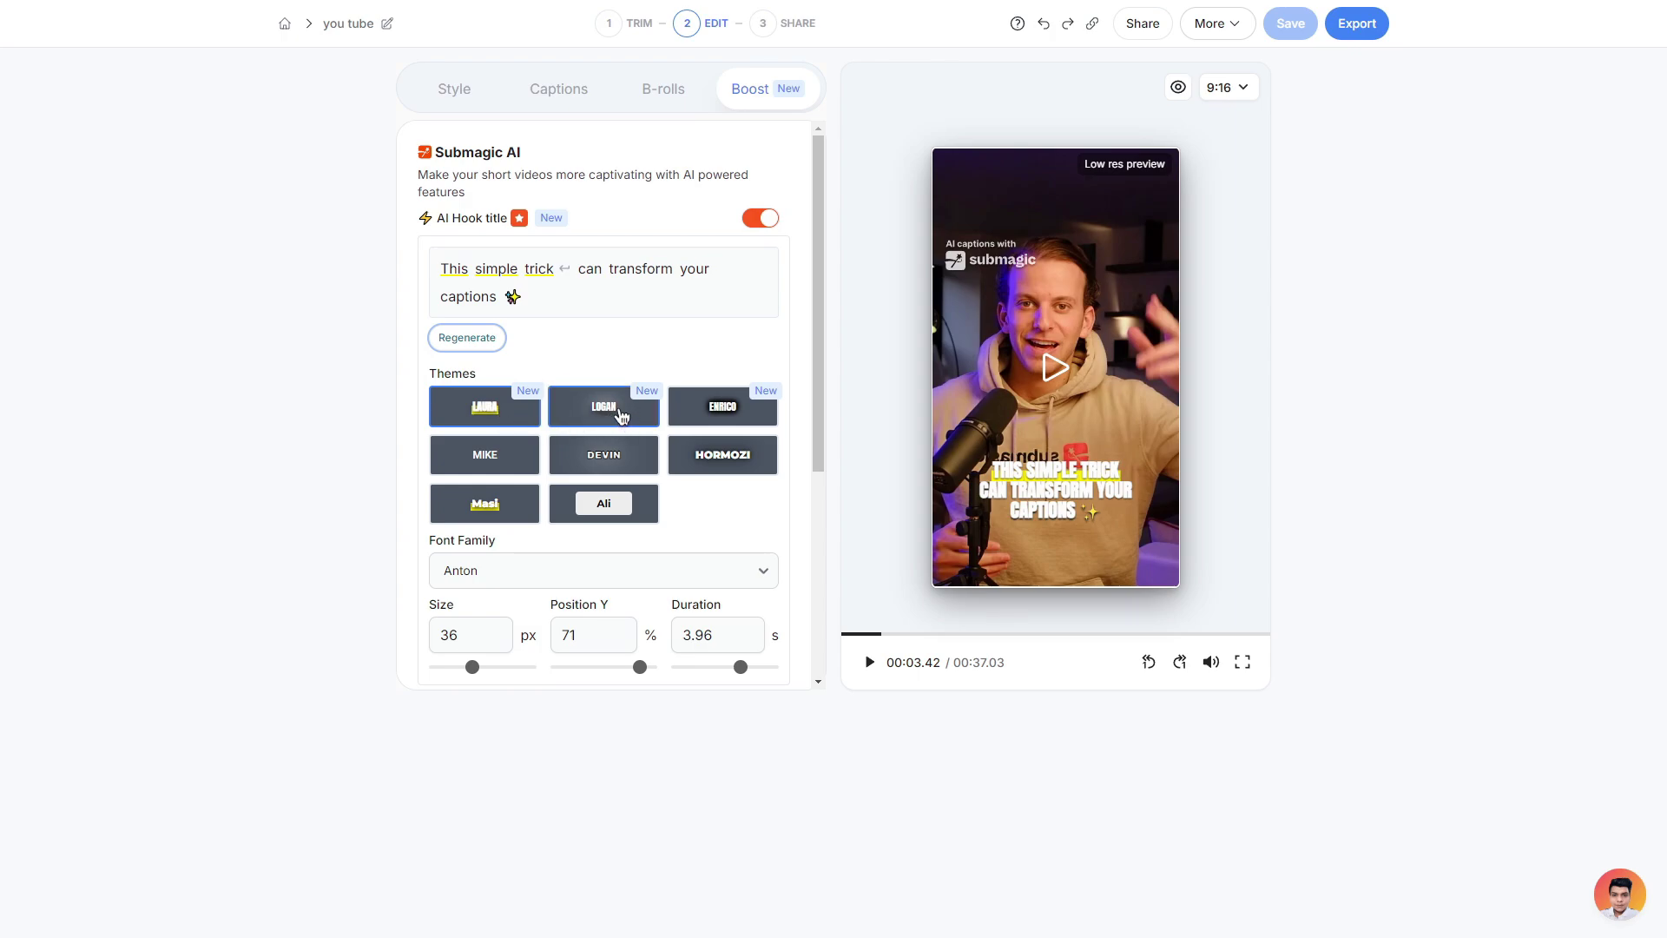
{"action": "left_click", "coordinate": [694, 469]}
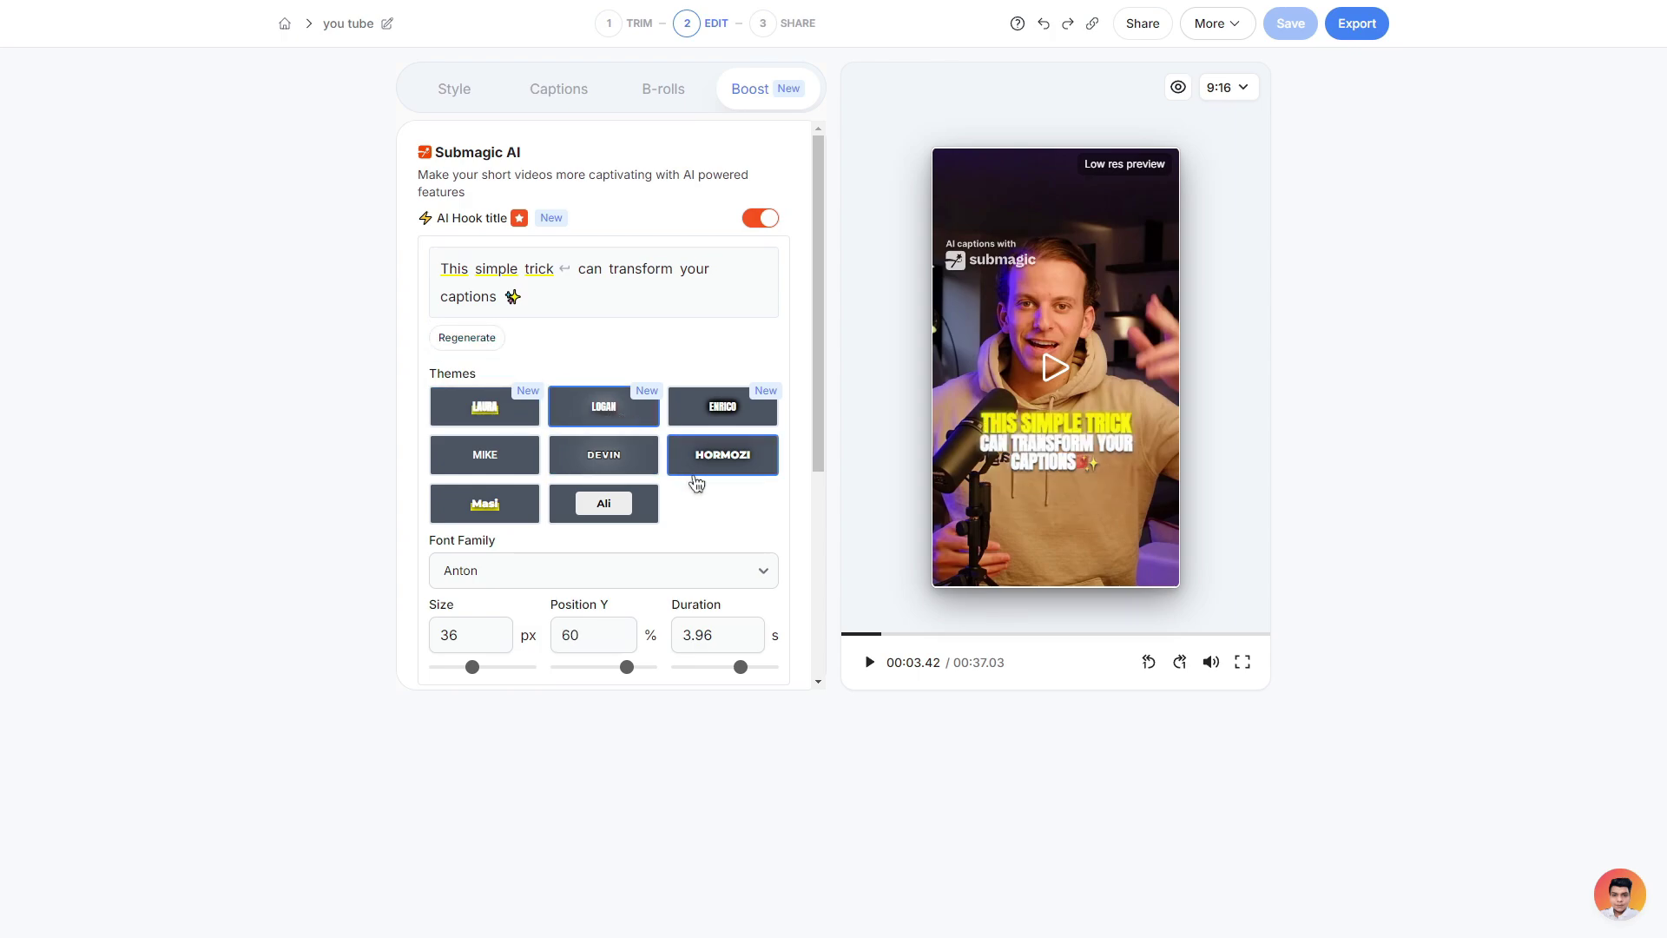
{"action": "left_click", "coordinate": [625, 474]}
{"action": "left_click", "coordinate": [521, 473]}
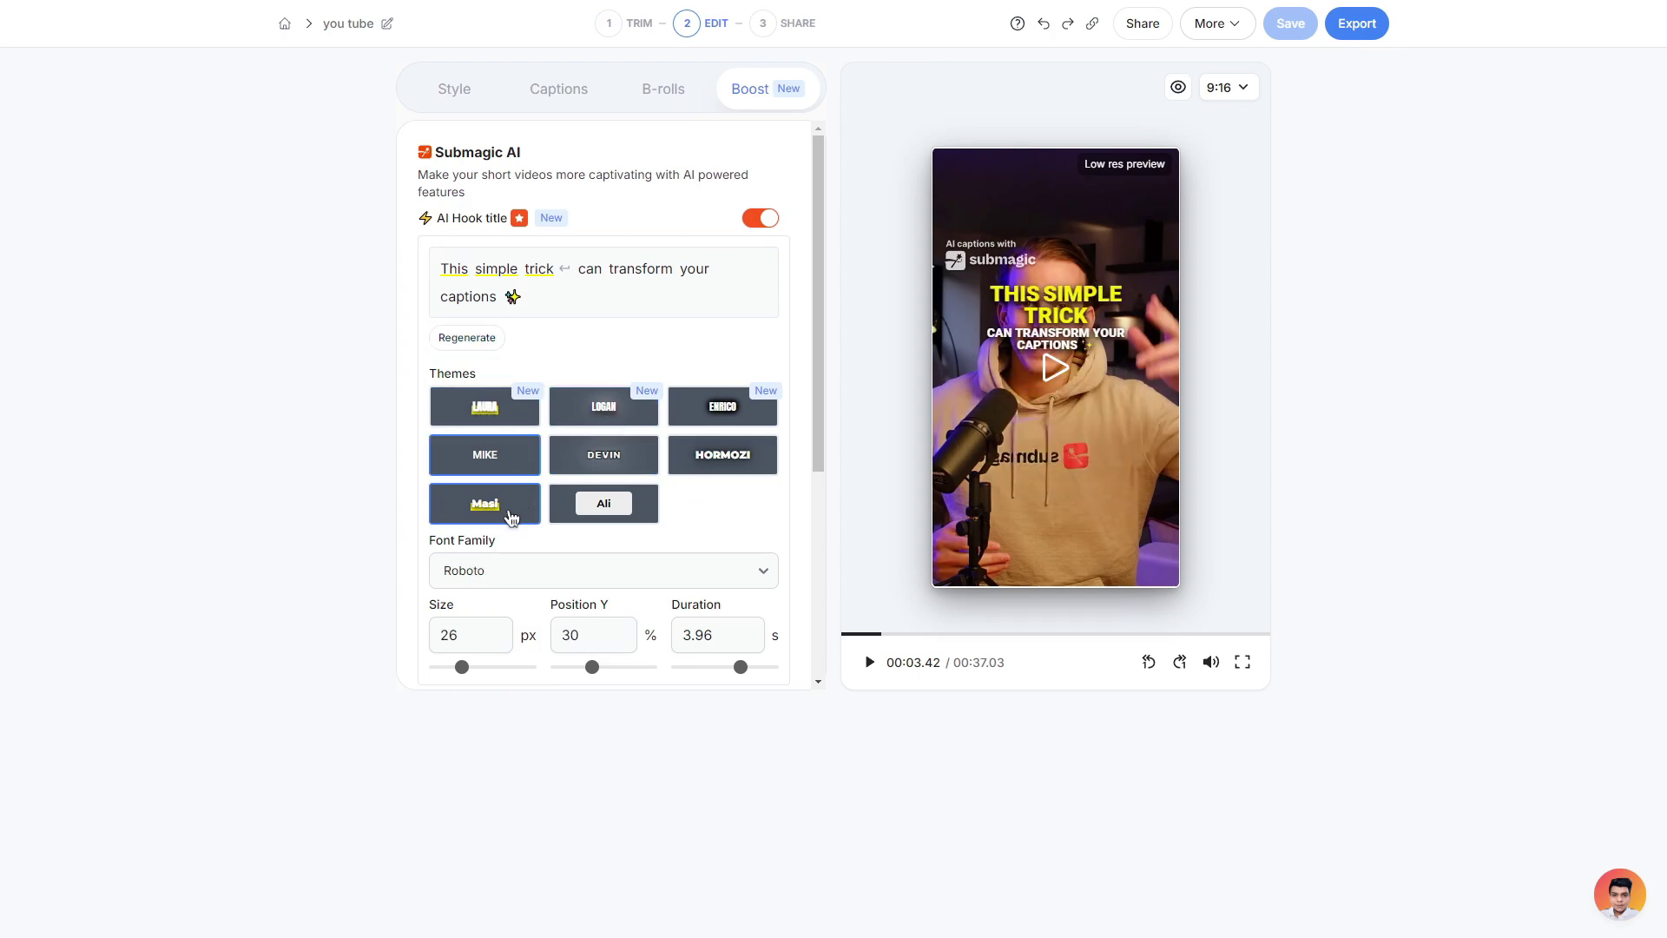
{"action": "left_click", "coordinate": [511, 518]}
Step: Set the hook title size to 37 and its Position Y to 66%
{"action": "scroll", "coordinate": [446, 391], "scroll_direction": "down", "scroll_amount": 2}
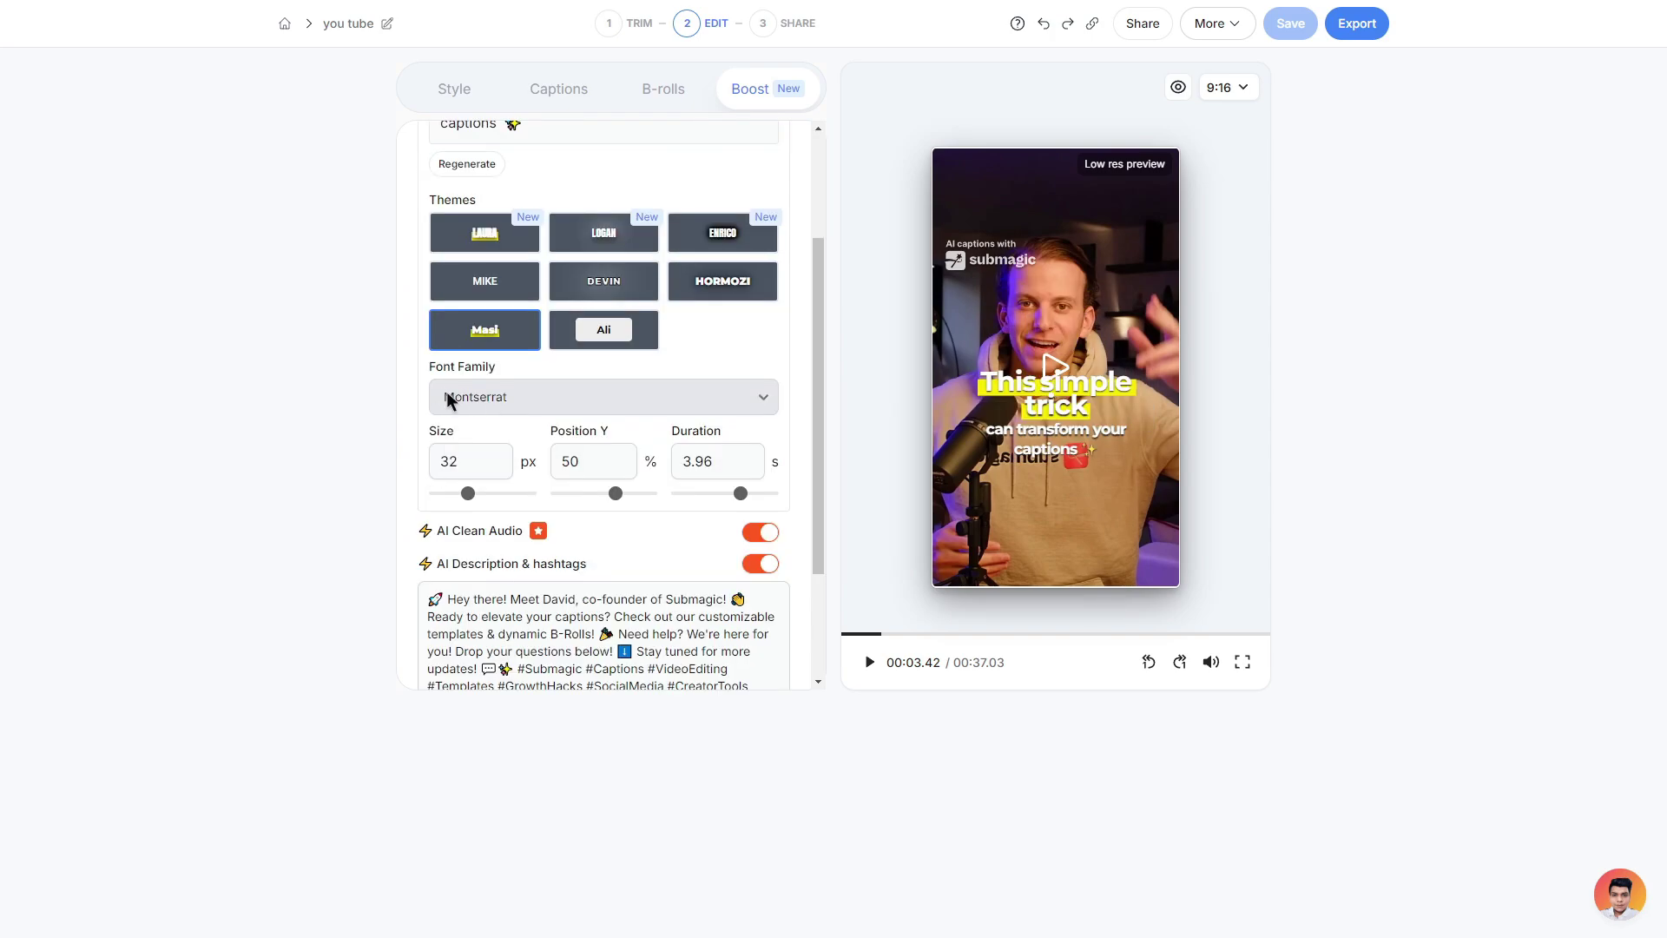
{"action": "left_click_drag", "start_coordinate": [469, 493], "coordinate": [474, 493]}
{"action": "left_click_drag", "start_coordinate": [616, 493], "coordinate": [608, 494]}
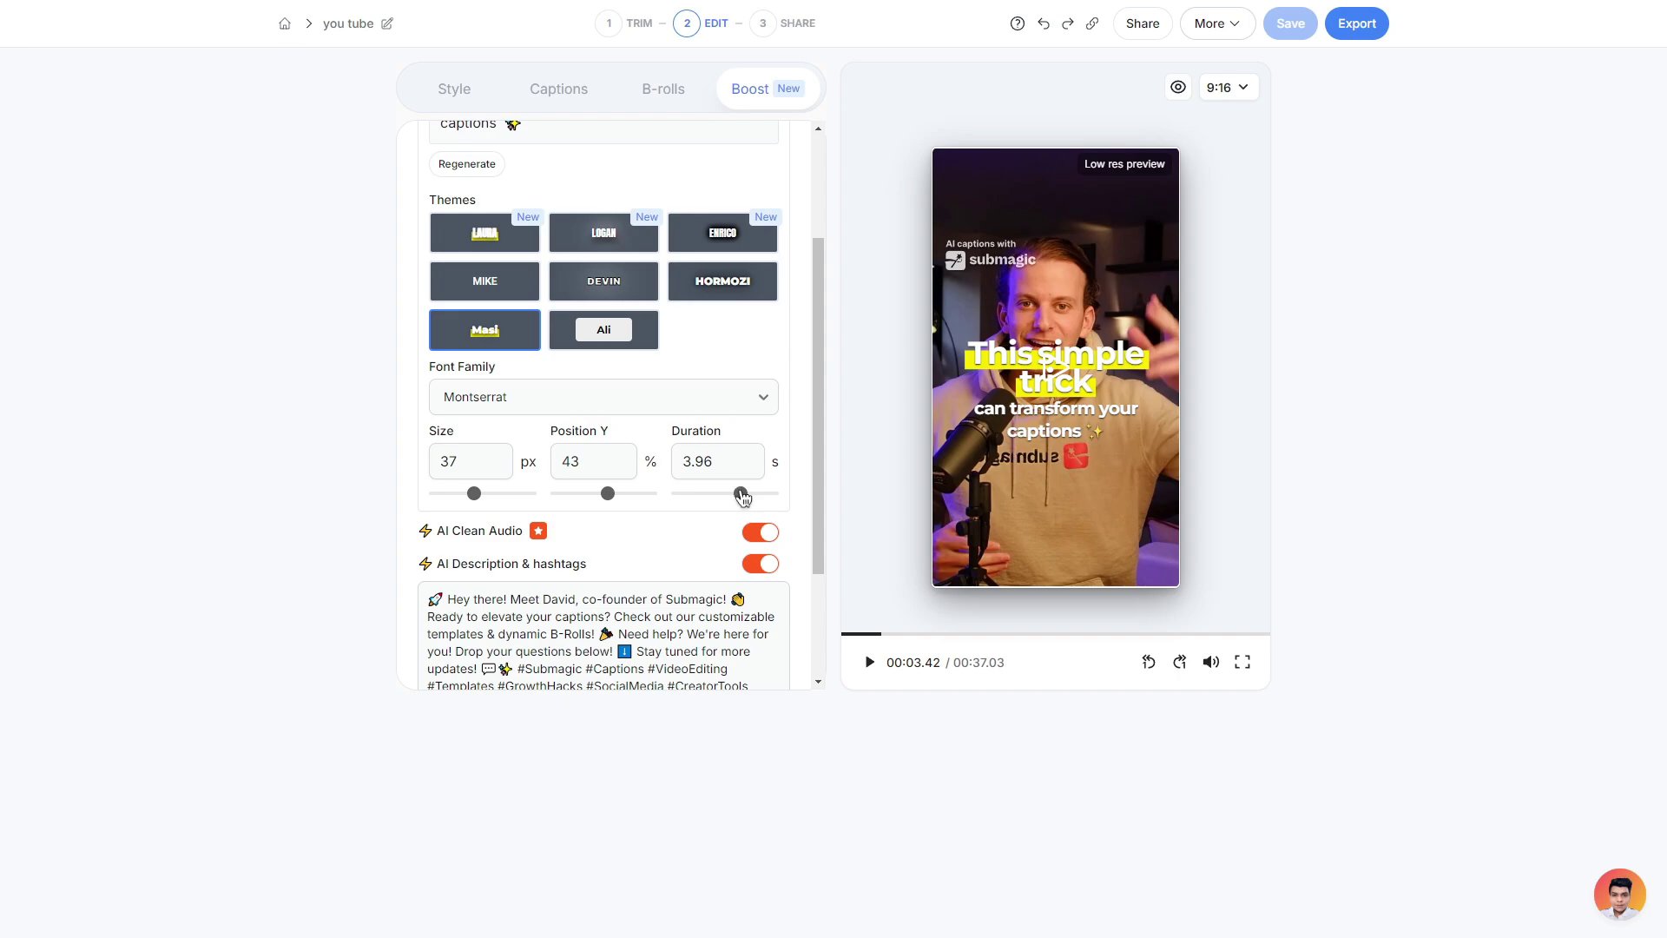
{"action": "left_click", "coordinate": [634, 493]}
{"action": "scroll", "coordinate": [474, 368], "scroll_direction": "down", "scroll_amount": 2}
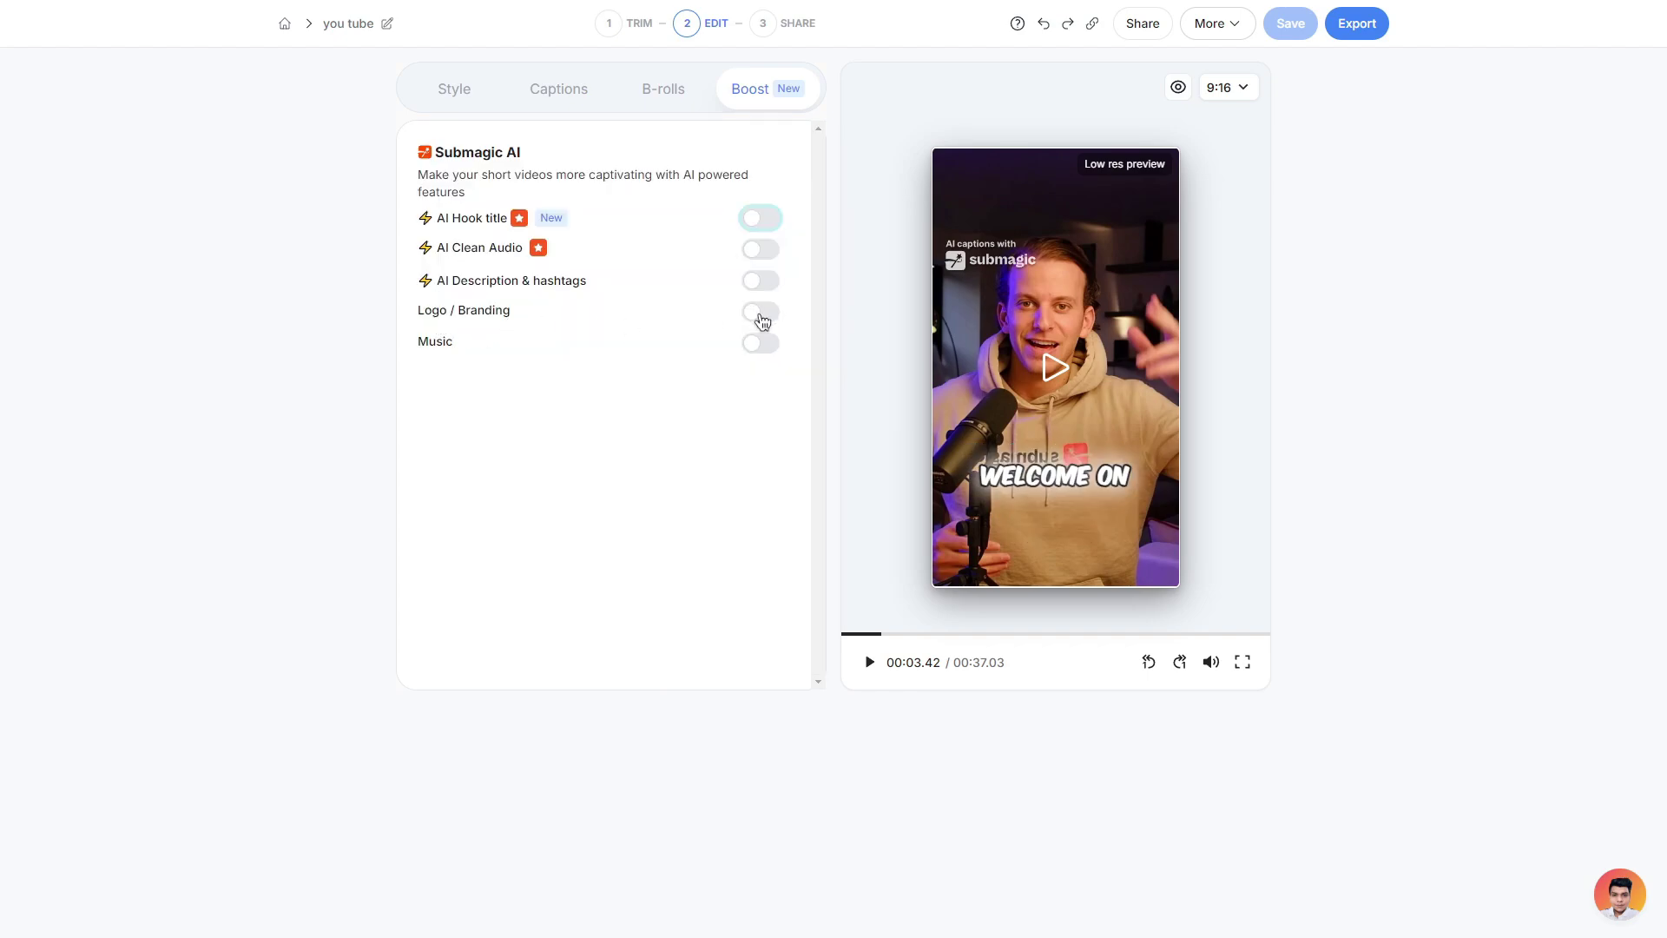
{"action": "left_click", "coordinate": [761, 313]}
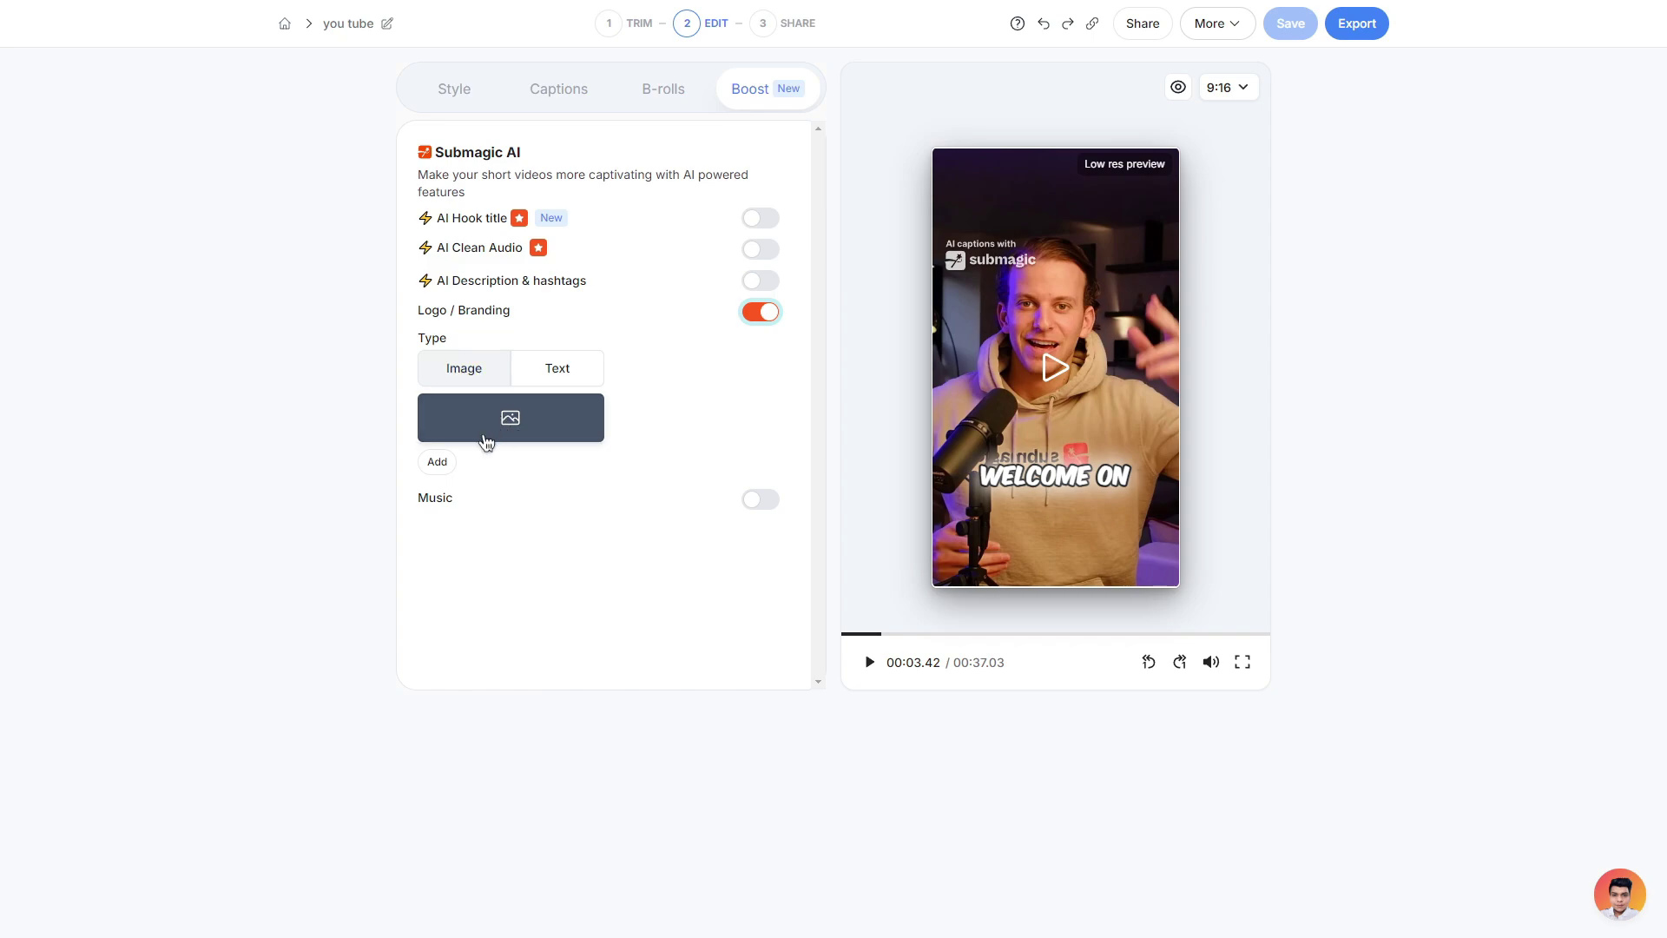
{"action": "left_click", "coordinate": [563, 372]}
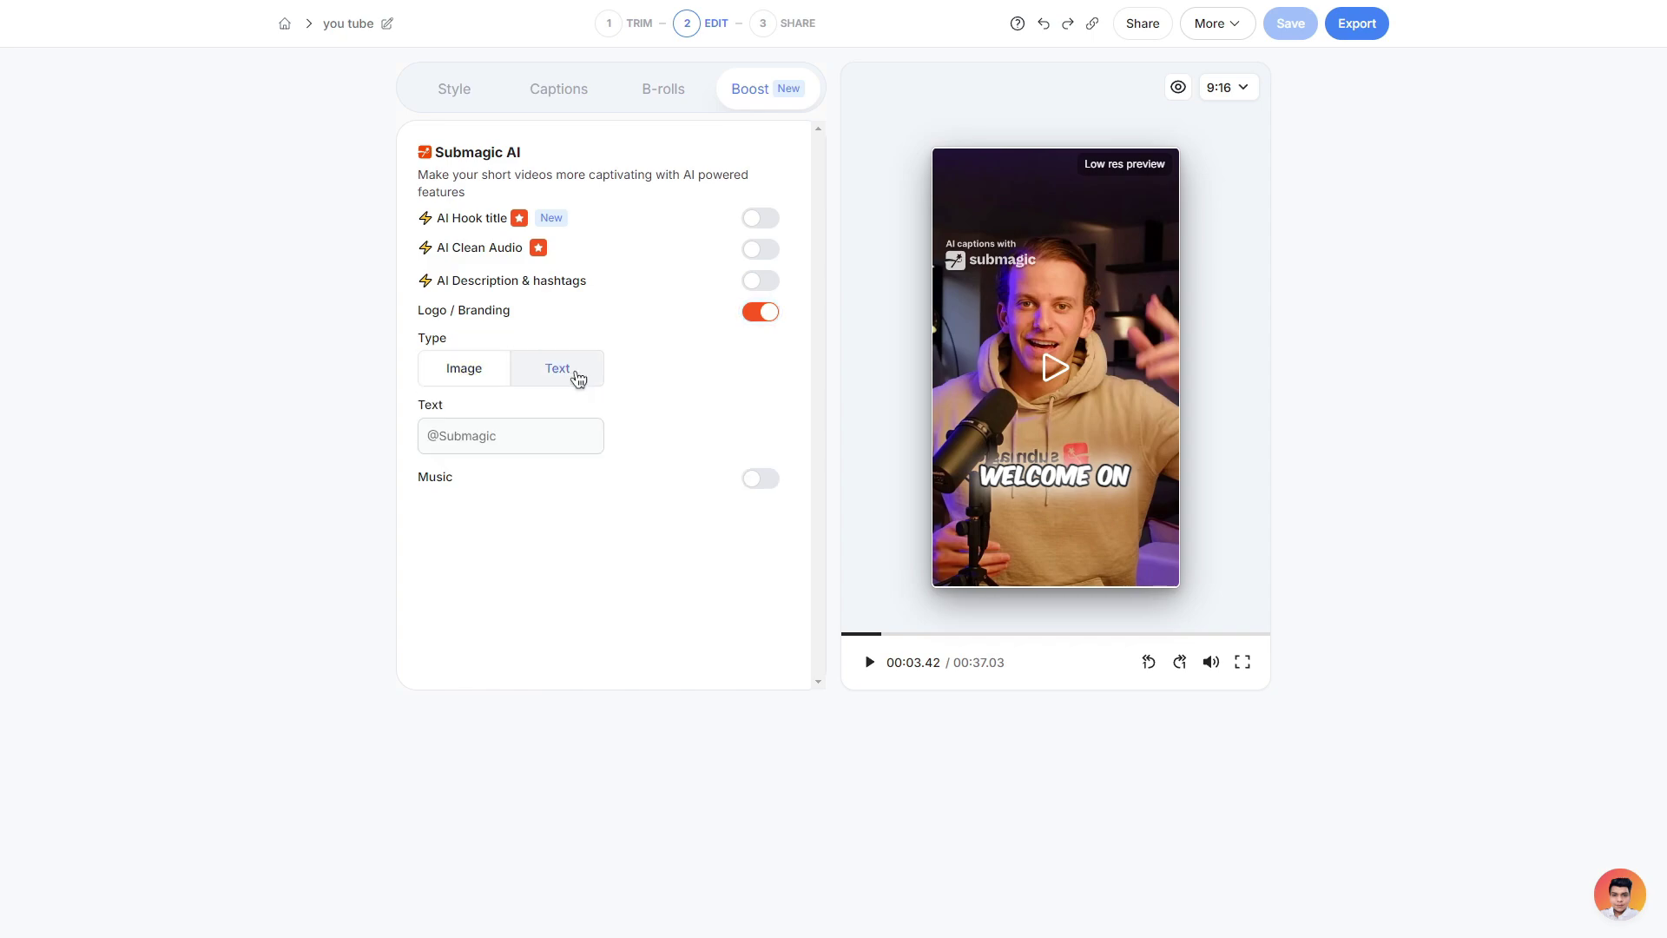
{"action": "type", "text": "@Affiliation"}
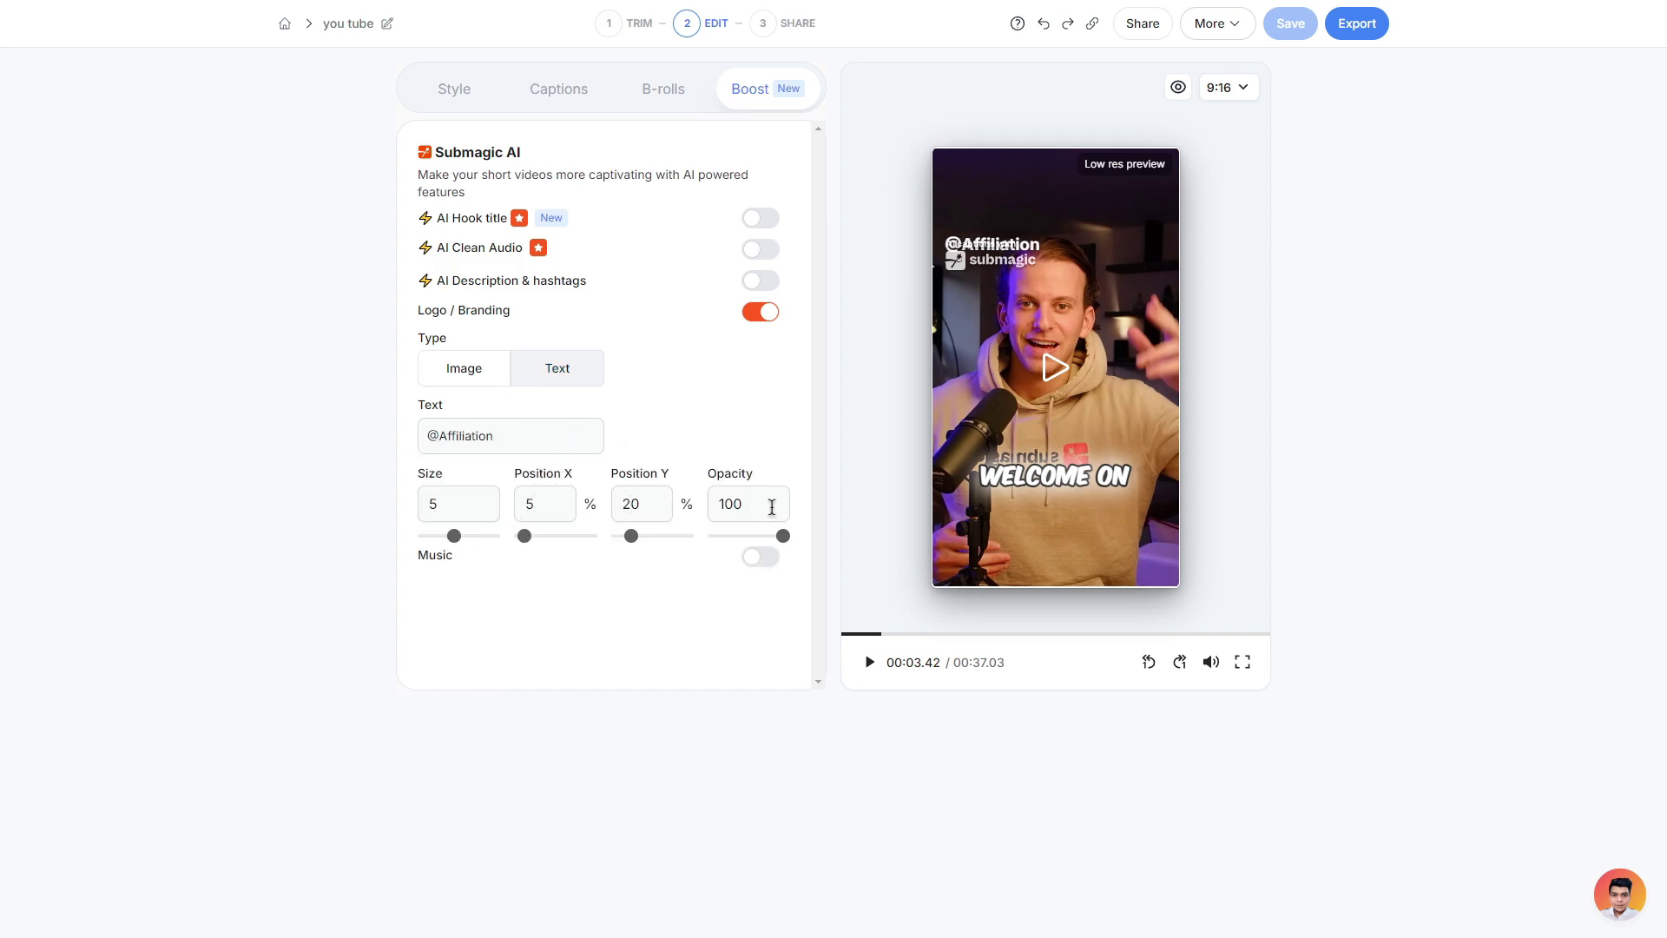
{"action": "left_click", "coordinate": [761, 311]}
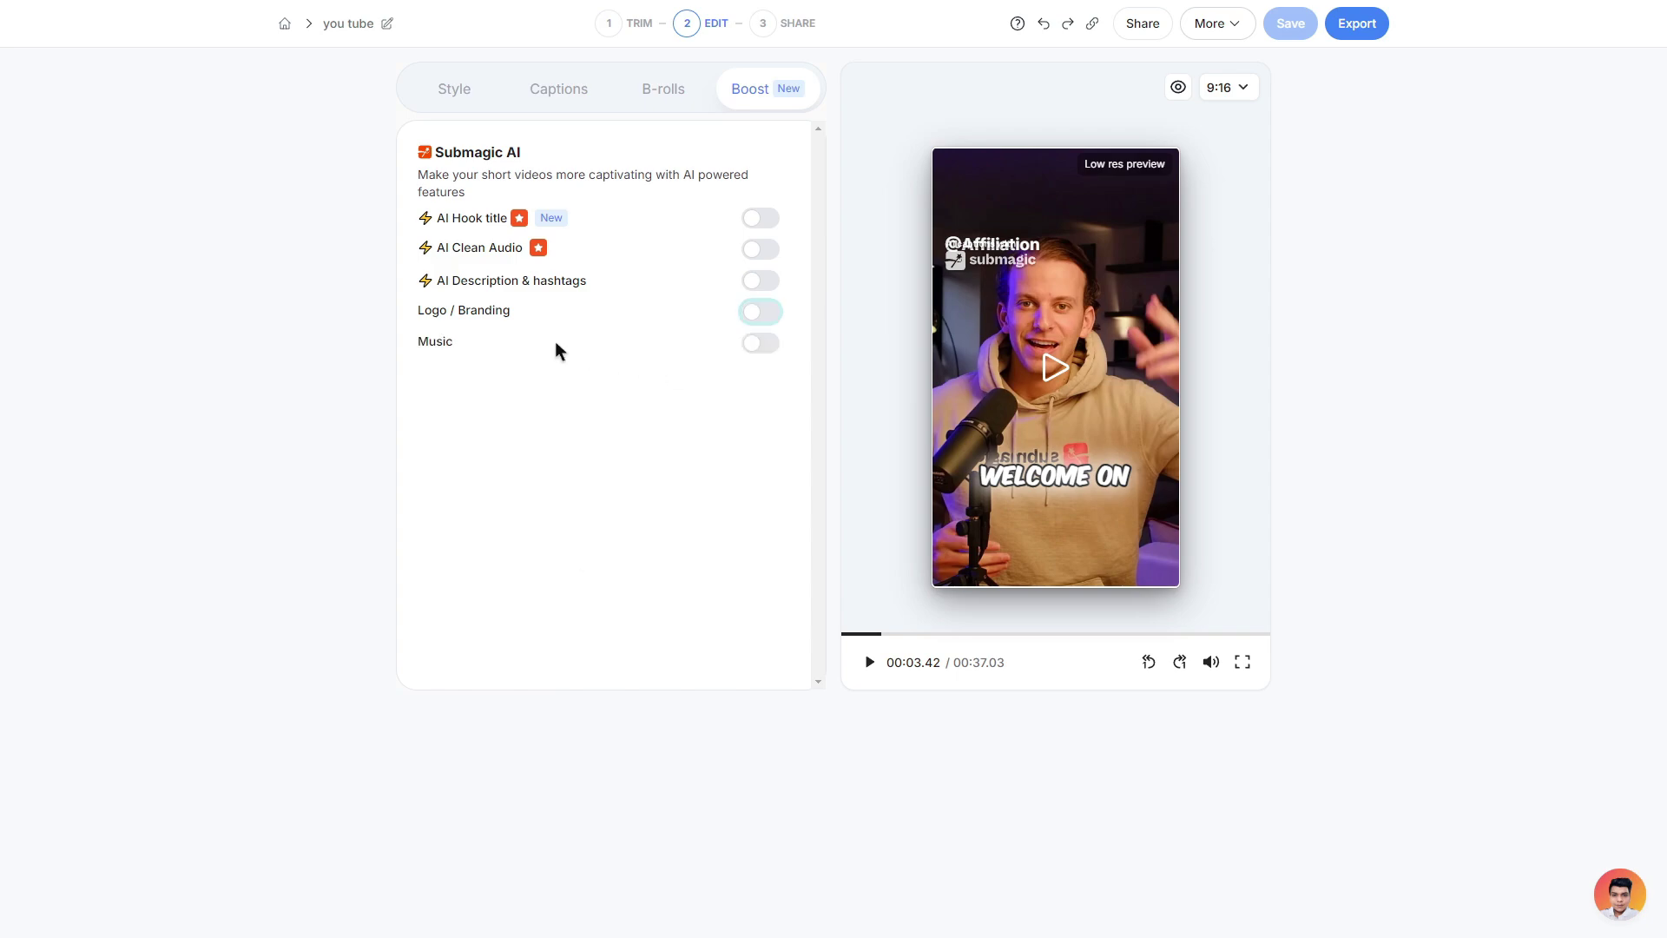
{"action": "left_click", "coordinate": [761, 343]}
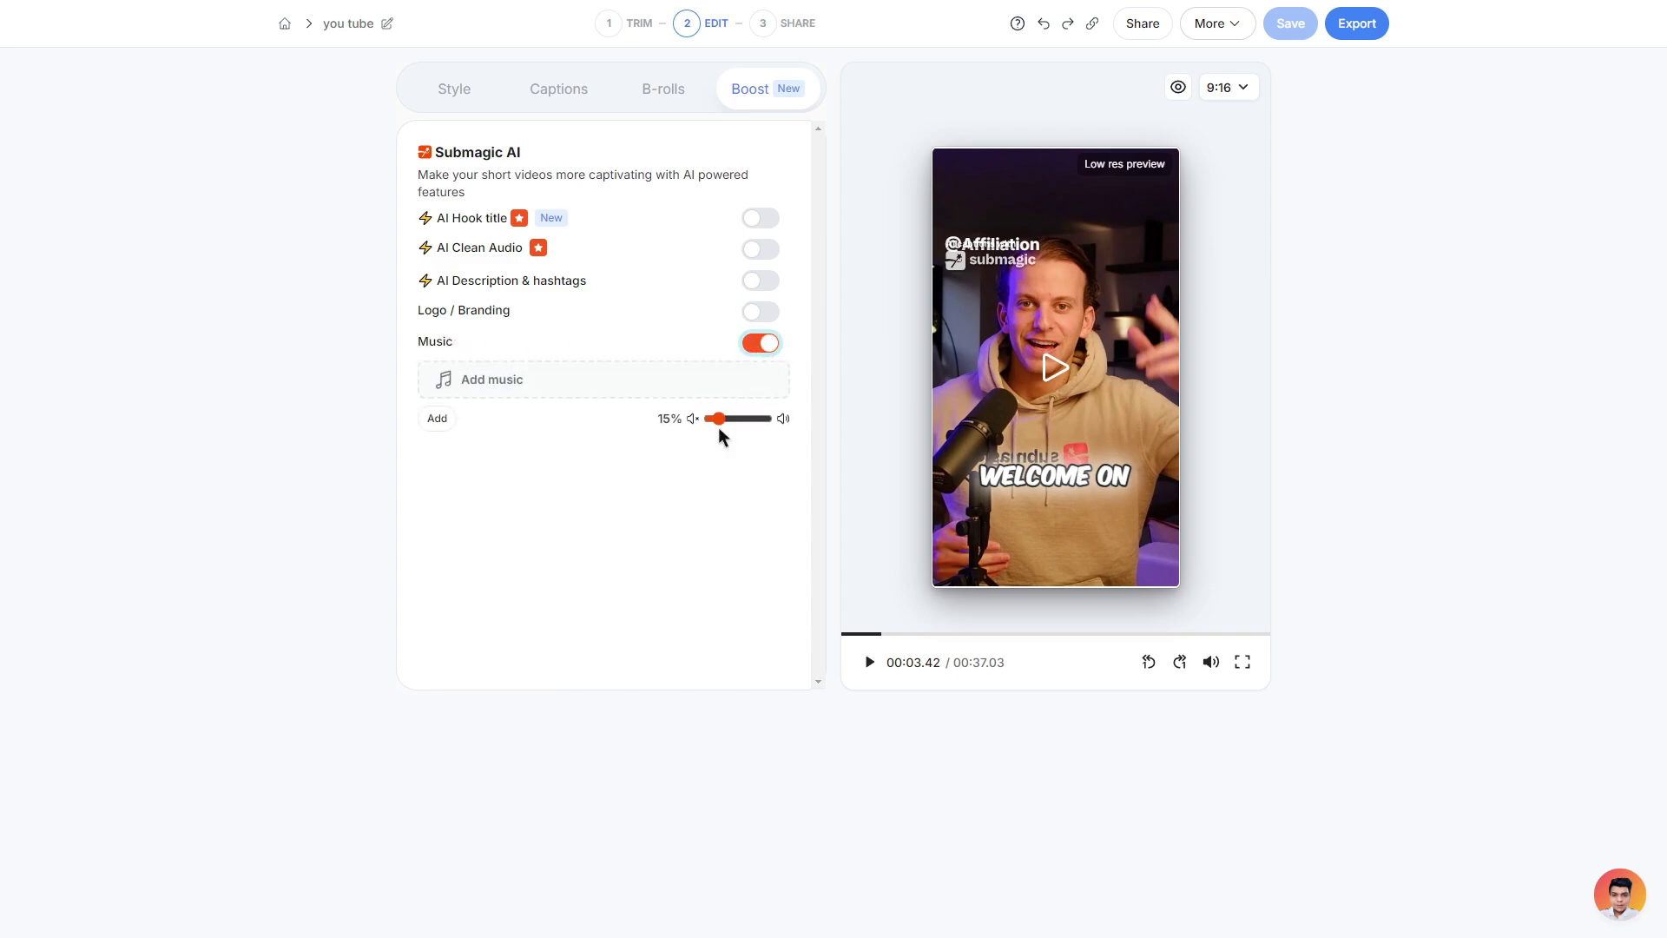
{"action": "left_click", "coordinate": [519, 390]}
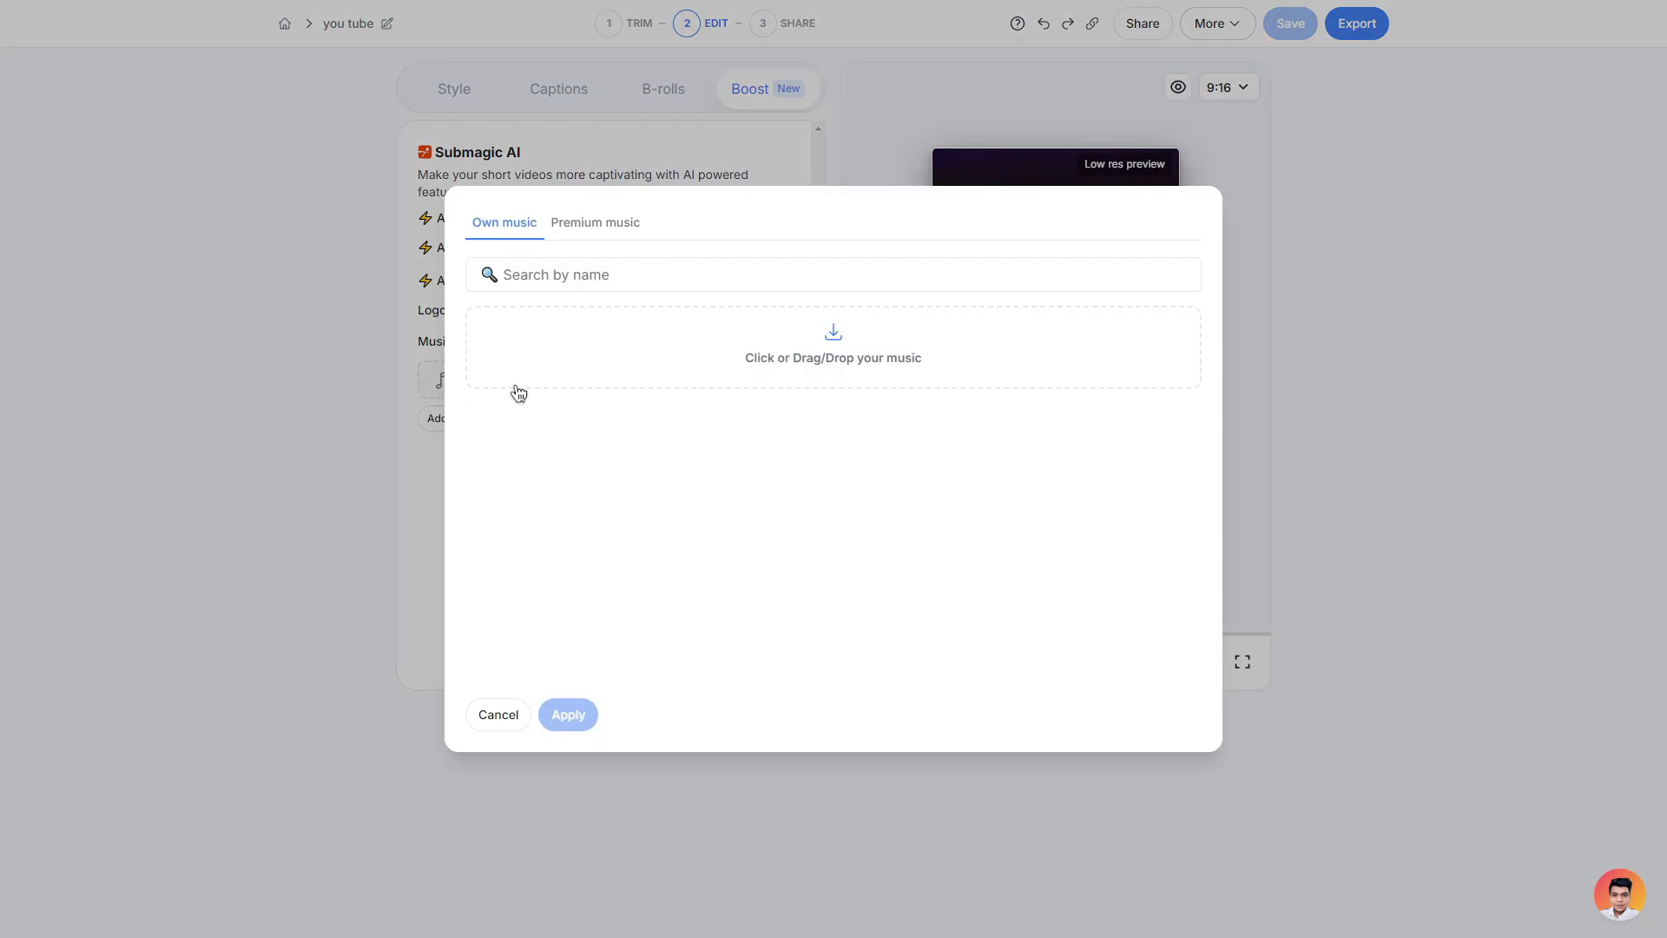
{"action": "left_click", "coordinate": [596, 224]}
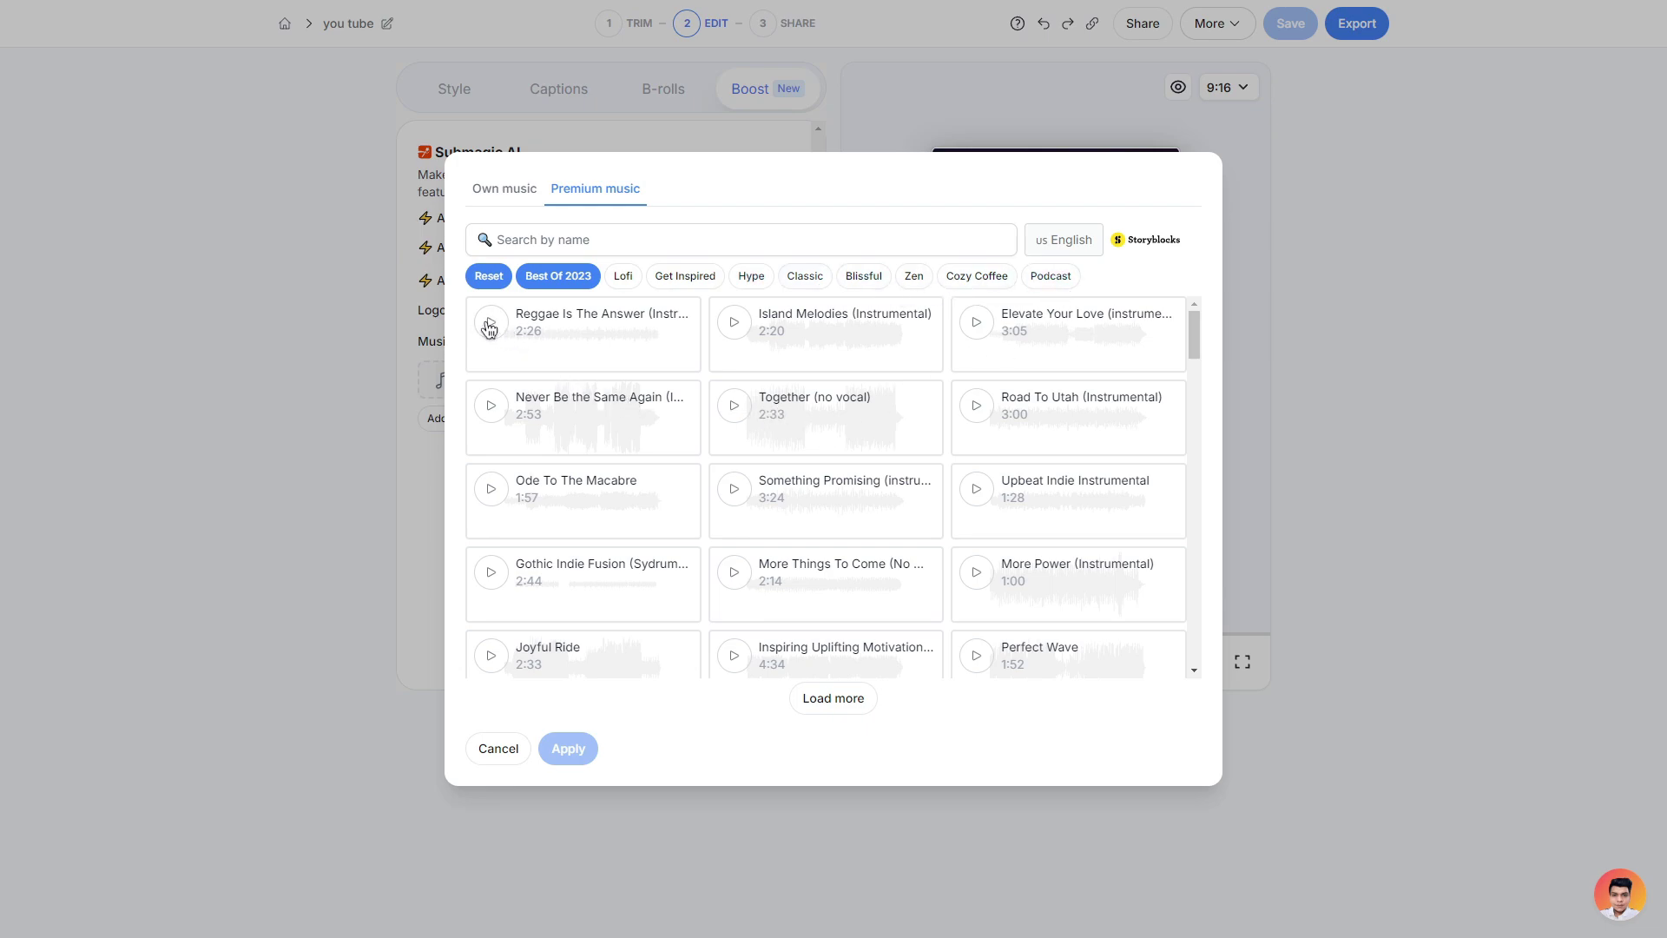
{"action": "left_click", "coordinate": [634, 346]}
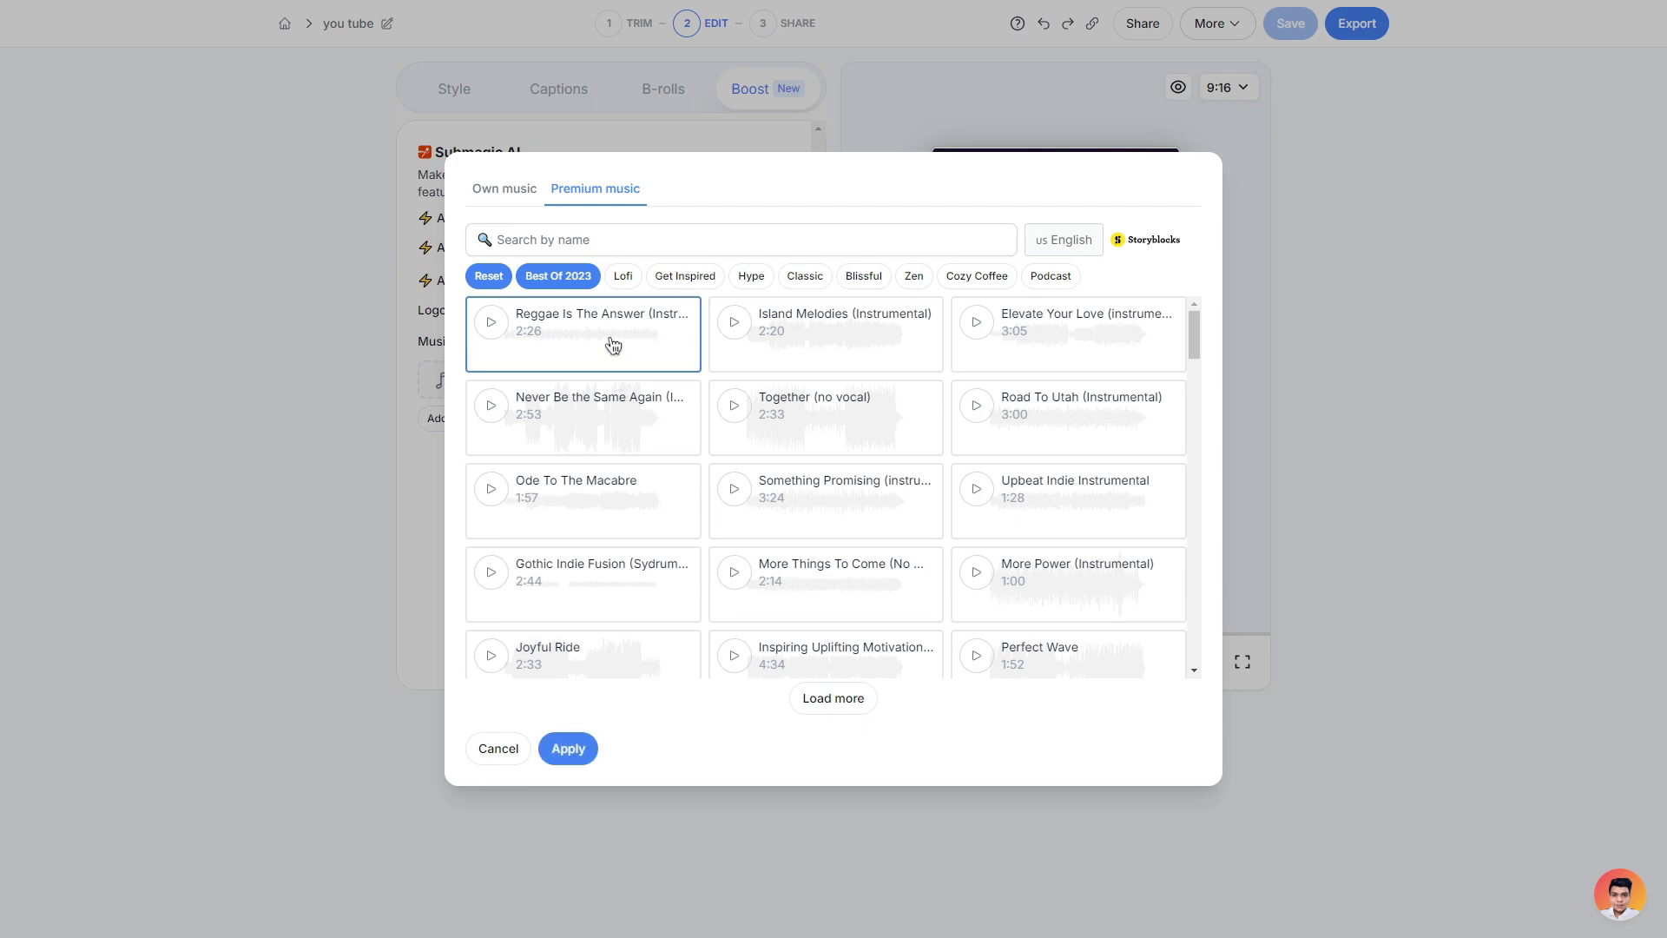
{"action": "left_click", "coordinate": [569, 761]}
{"action": "mouse_move", "coordinate": [721, 469]}
{"action": "left_mouse_down"}
{"action": "mouse_move", "coordinate": [749, 472]}
{"action": "mouse_move", "coordinate": [722, 472]}
{"action": "left_mouse_up"}
{"action": "left_click", "coordinate": [761, 342]}
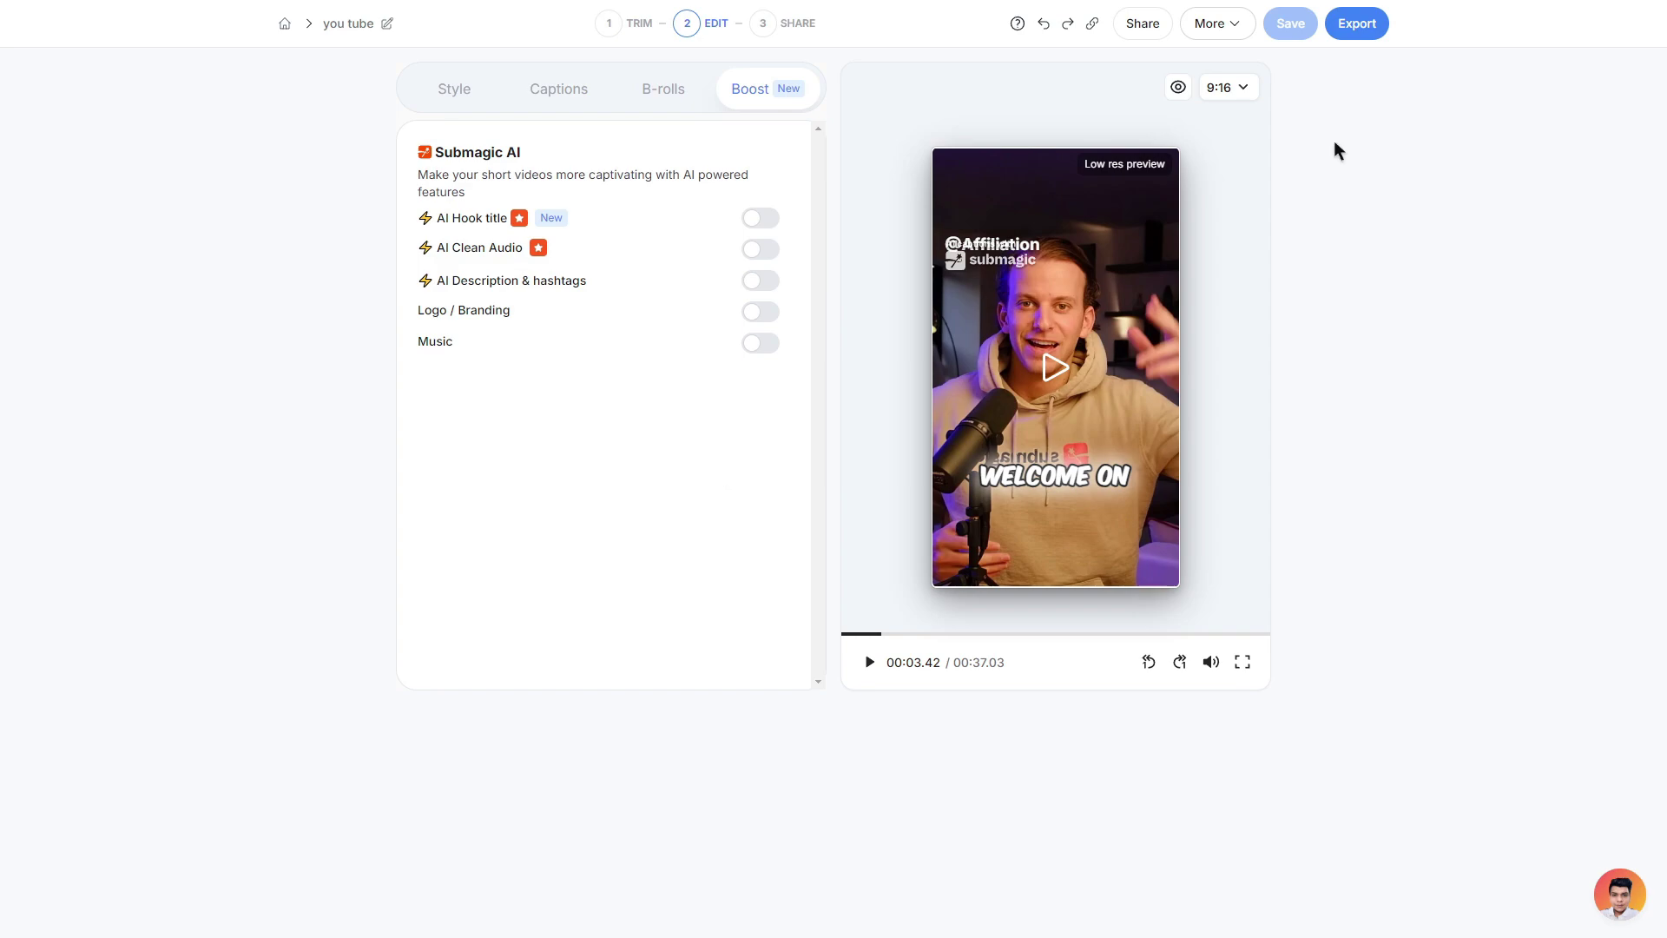
Step: Keep the 9:16 aspect ratio and turn on the Show Safe Zone overlay in the preview
{"action": "left_click", "coordinate": [1242, 90]}
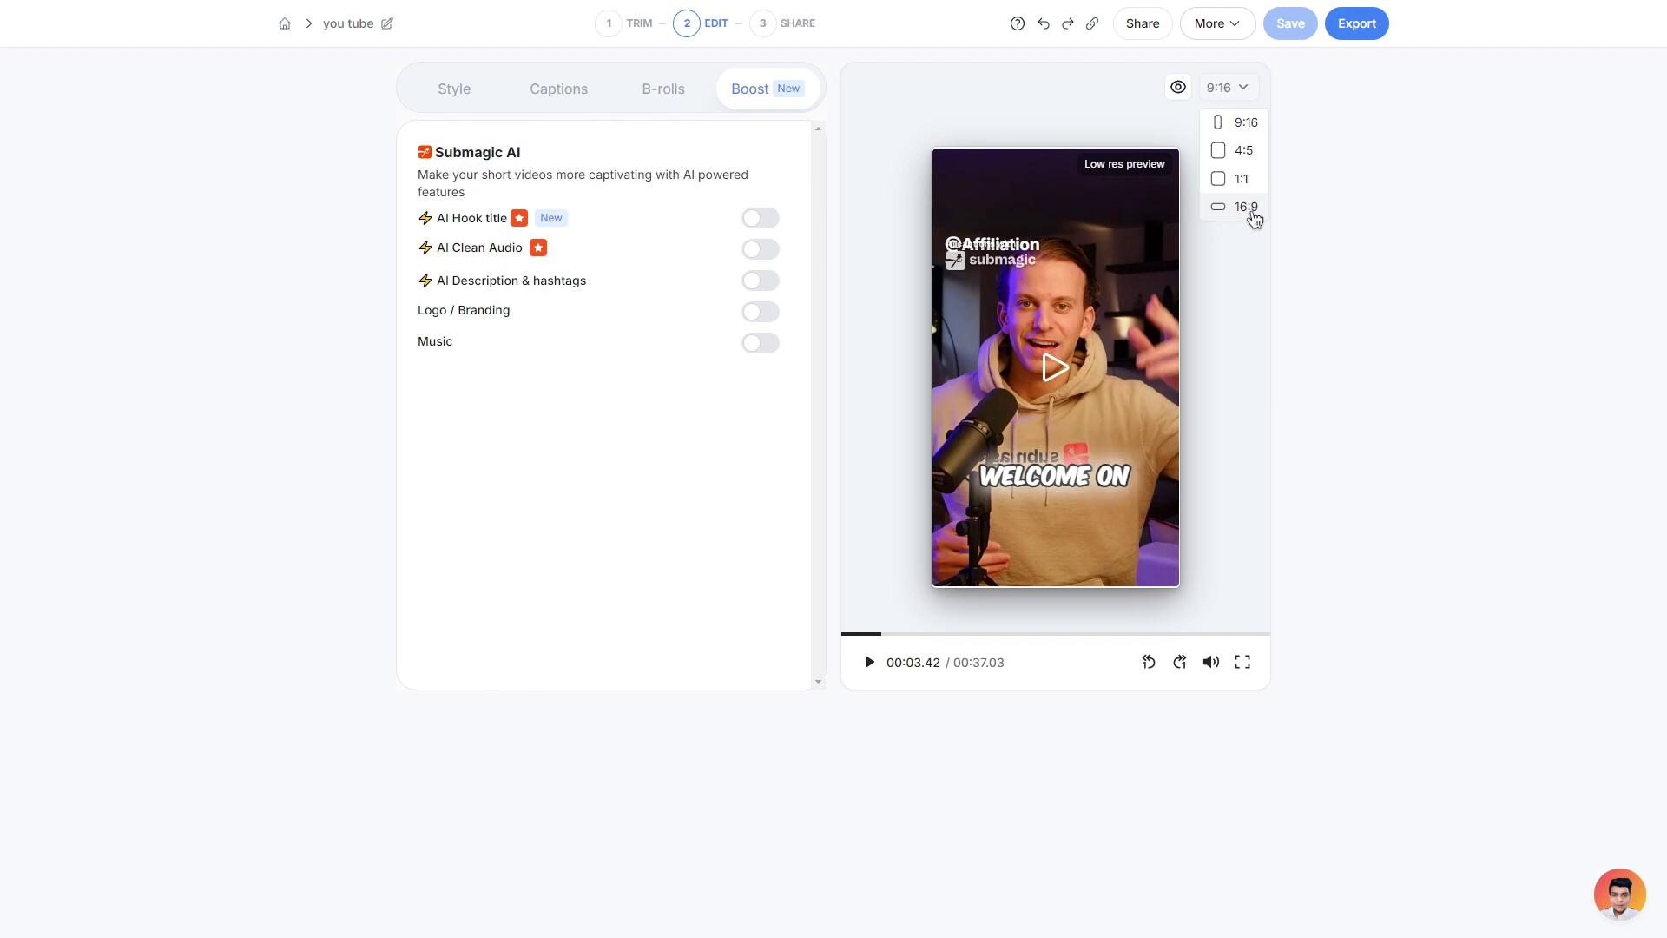
{"action": "left_click", "coordinate": [1286, 224]}
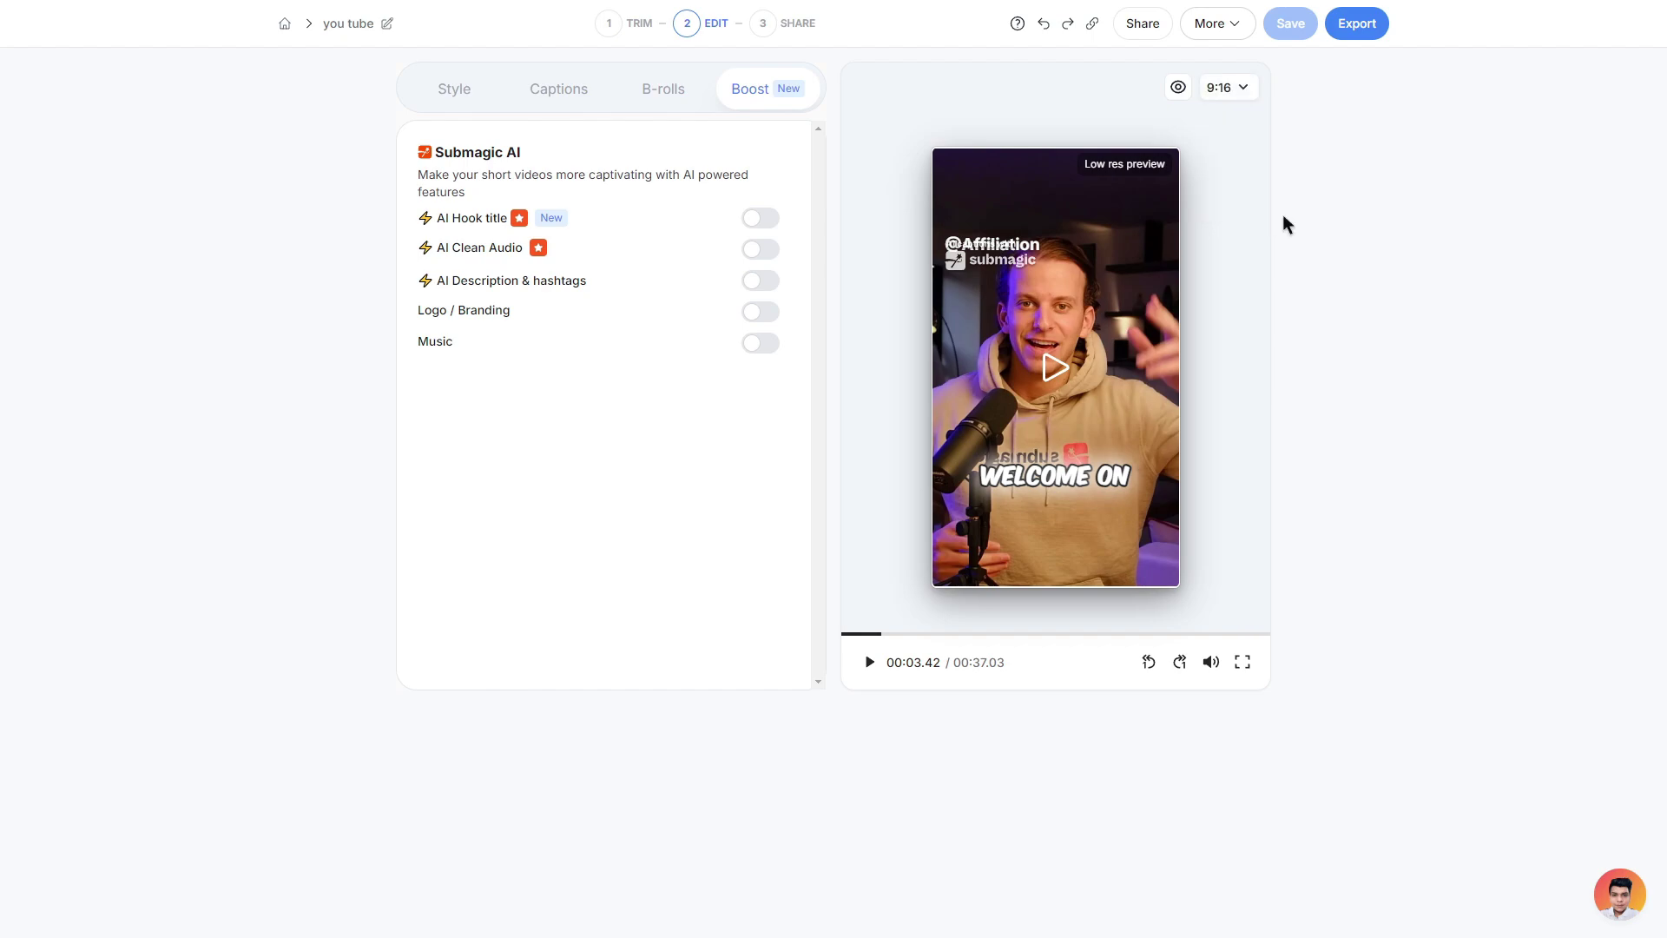
{"action": "left_click", "coordinate": [1178, 89]}
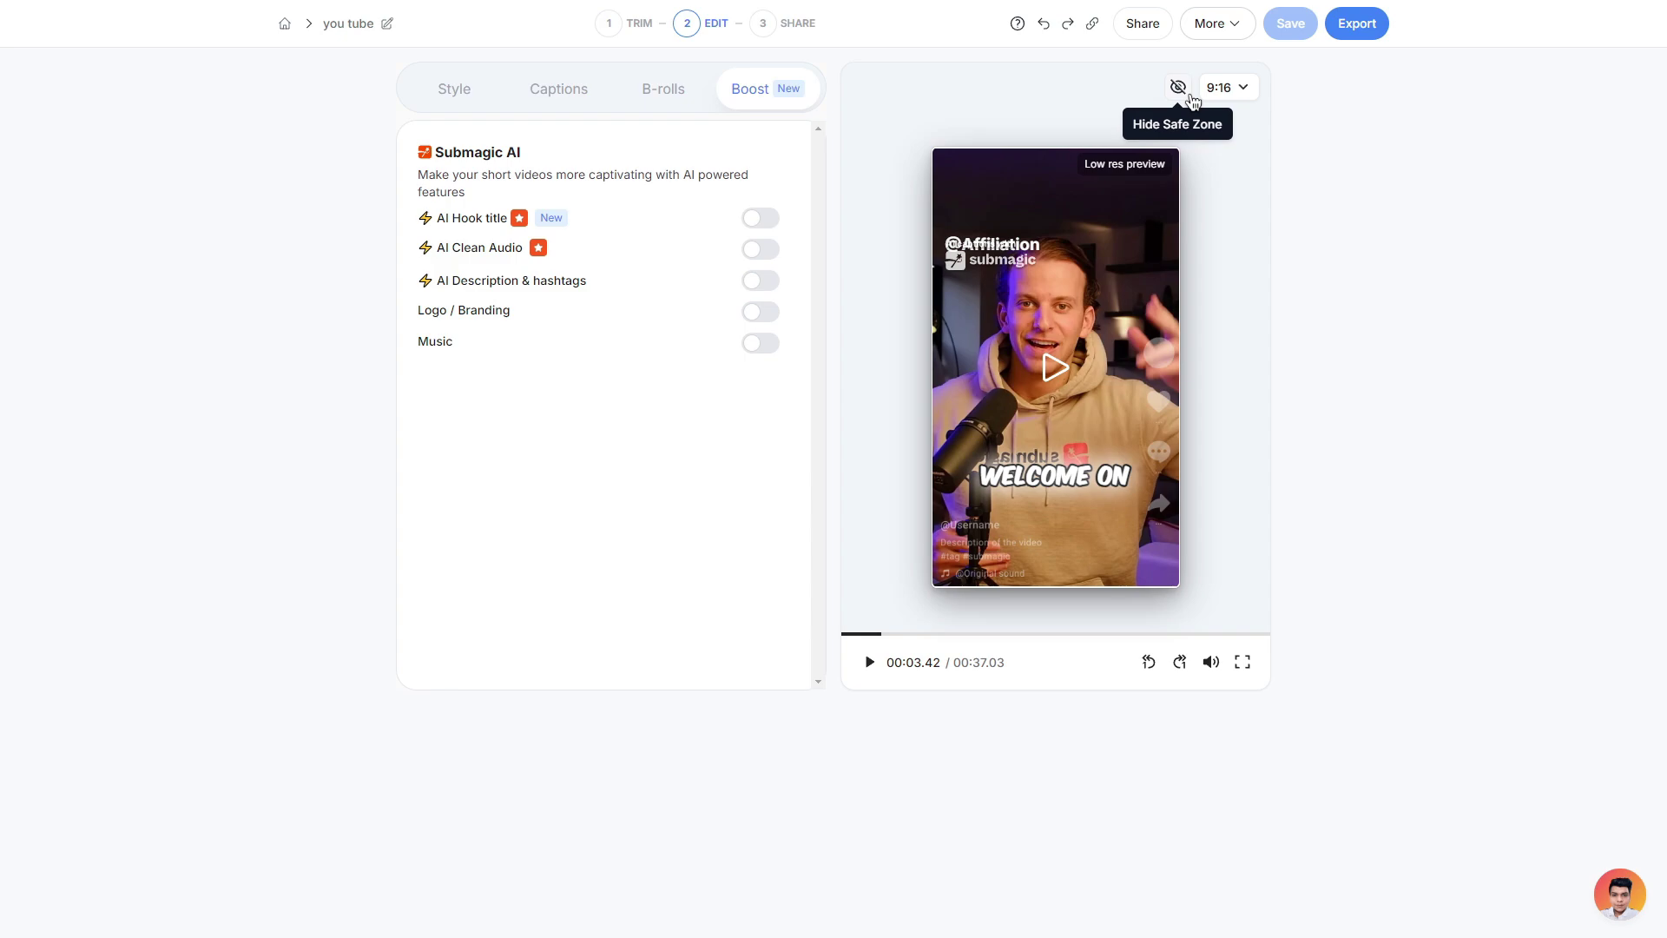
{"action": "left_click", "coordinate": [1179, 88]}
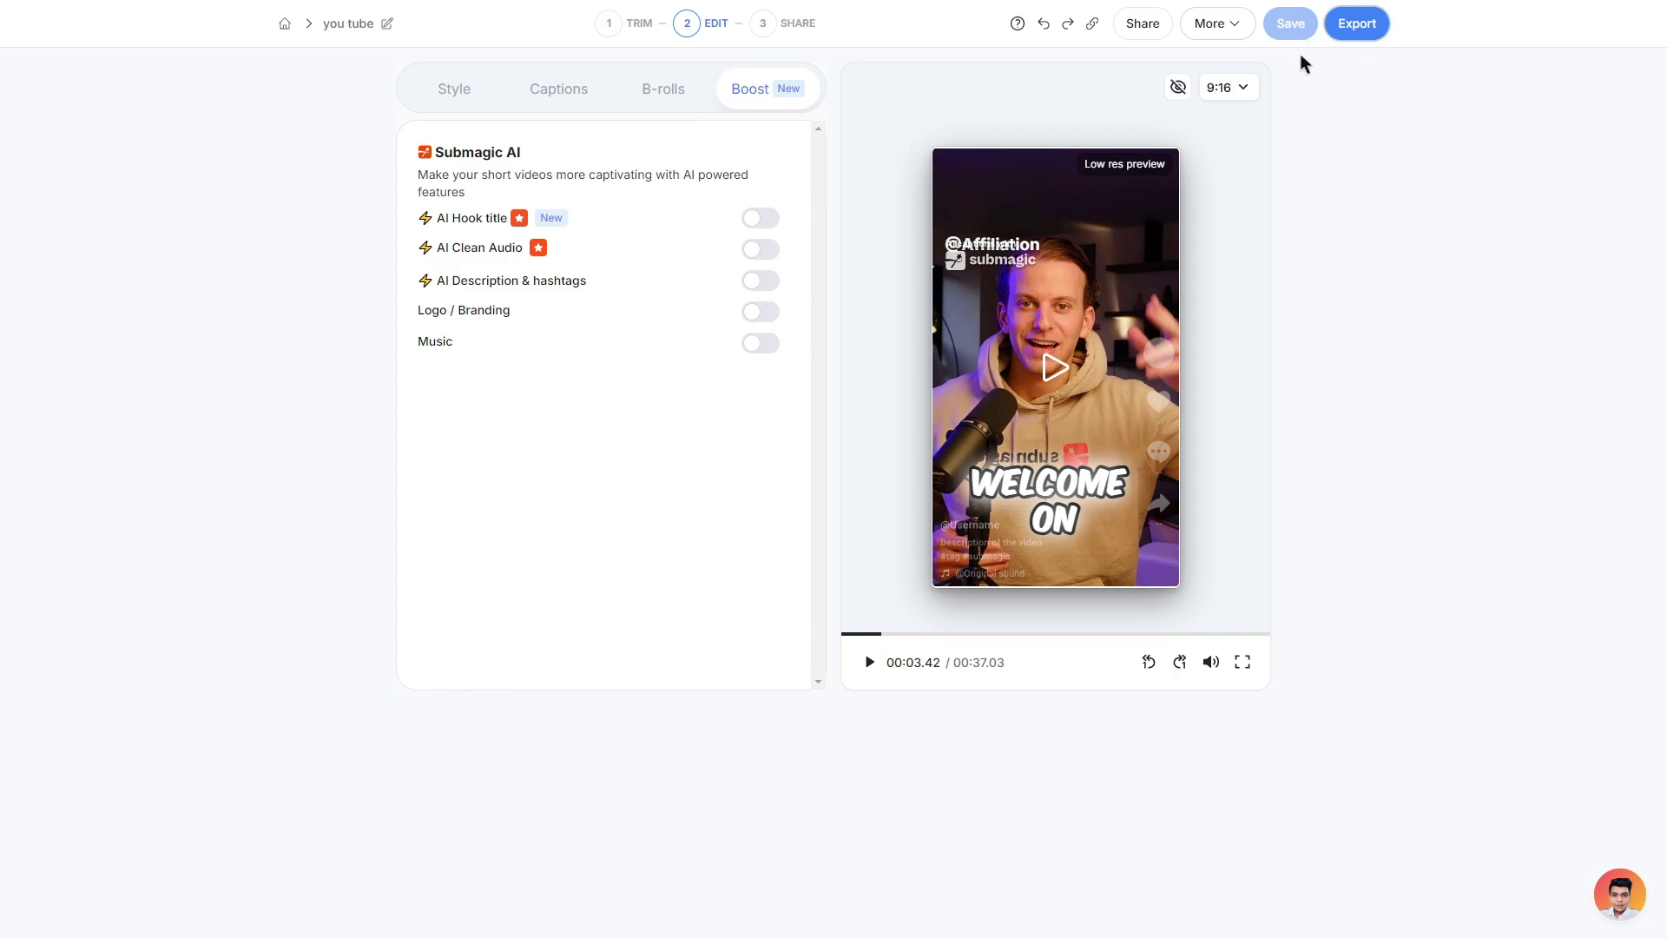
Step: Export the video with Standard (1080p) quality and a 30 FPS frame rate
{"action": "left_click", "coordinate": [1363, 30]}
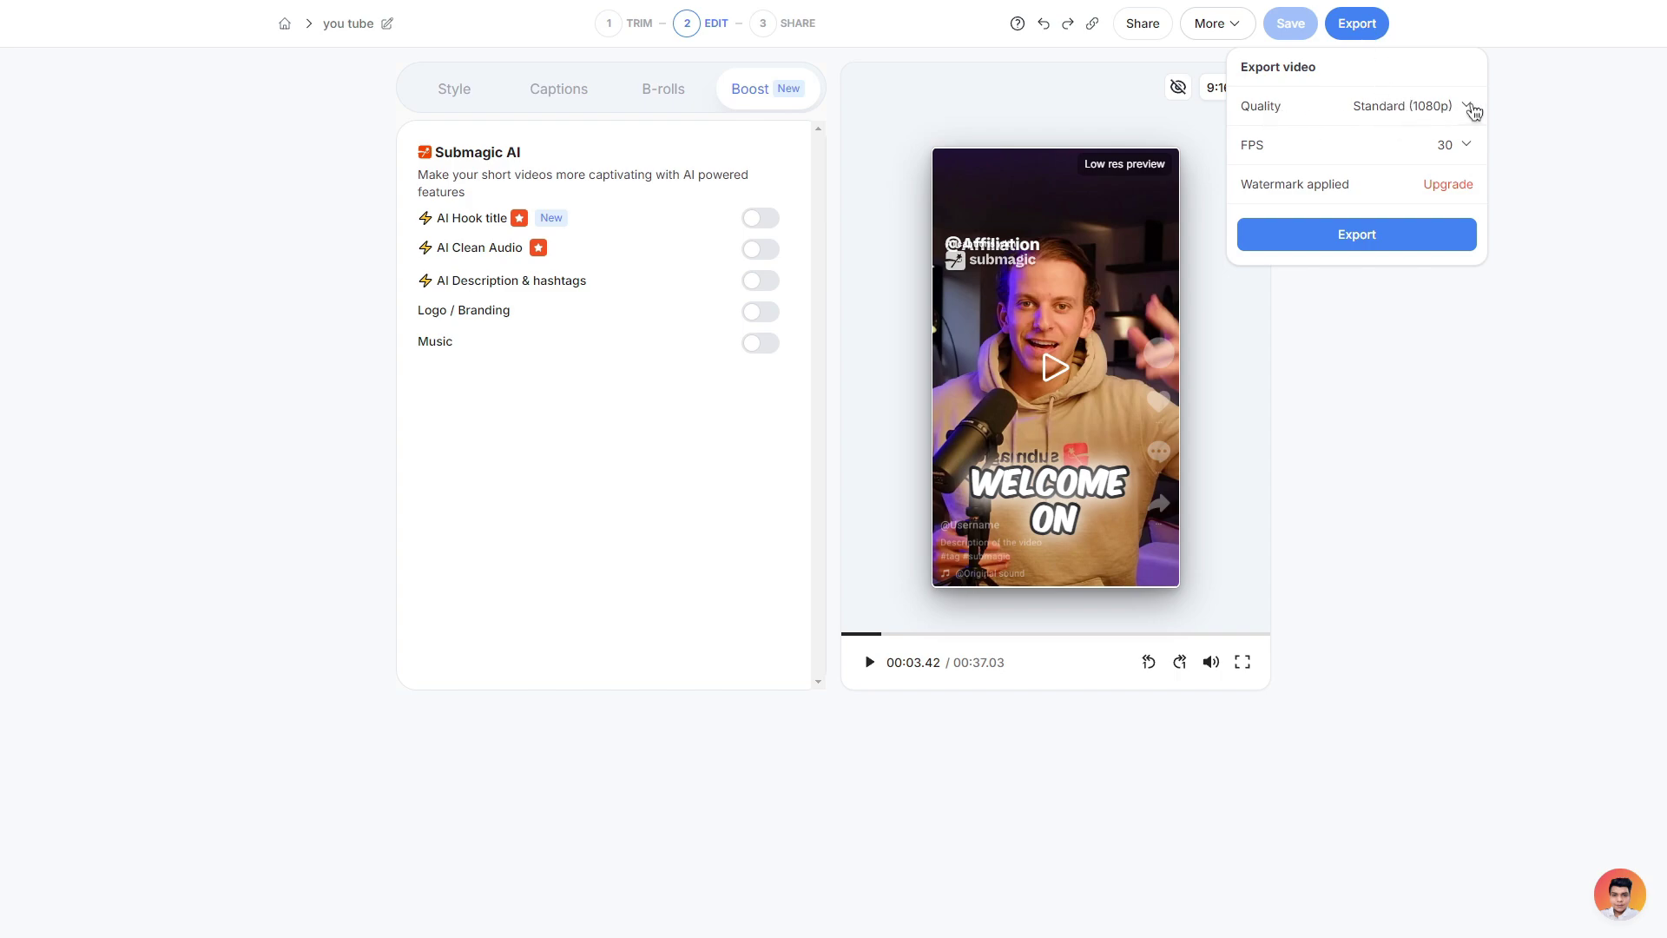
{"action": "left_click", "coordinate": [1467, 106]}
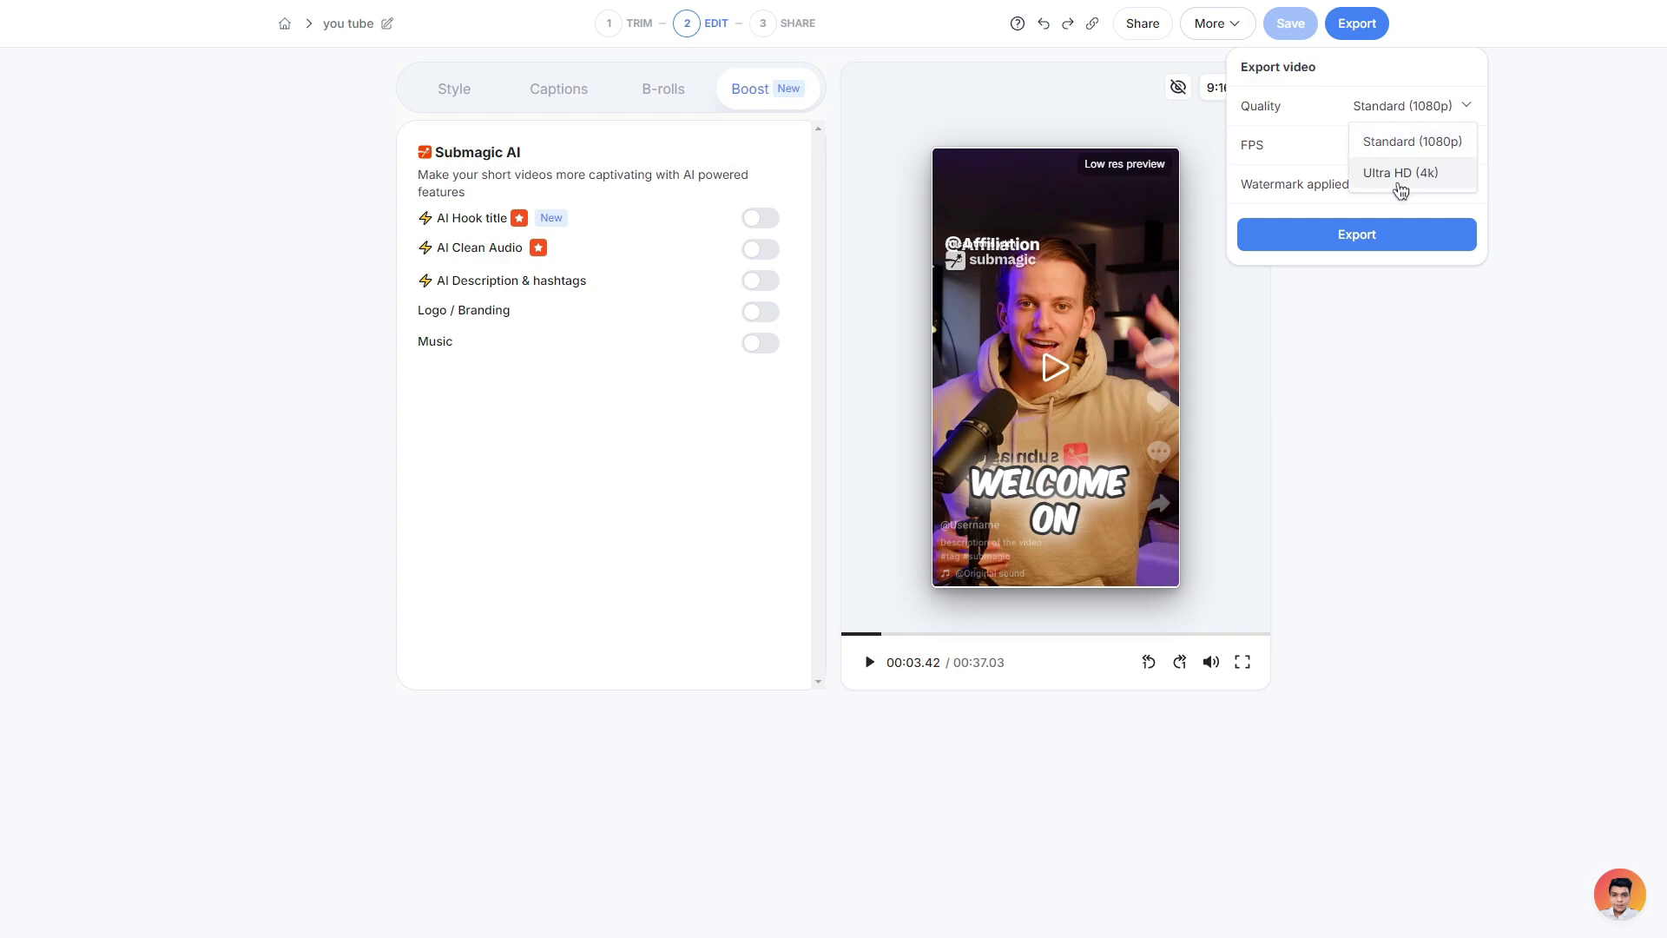
{"action": "left_click", "coordinate": [1299, 149]}
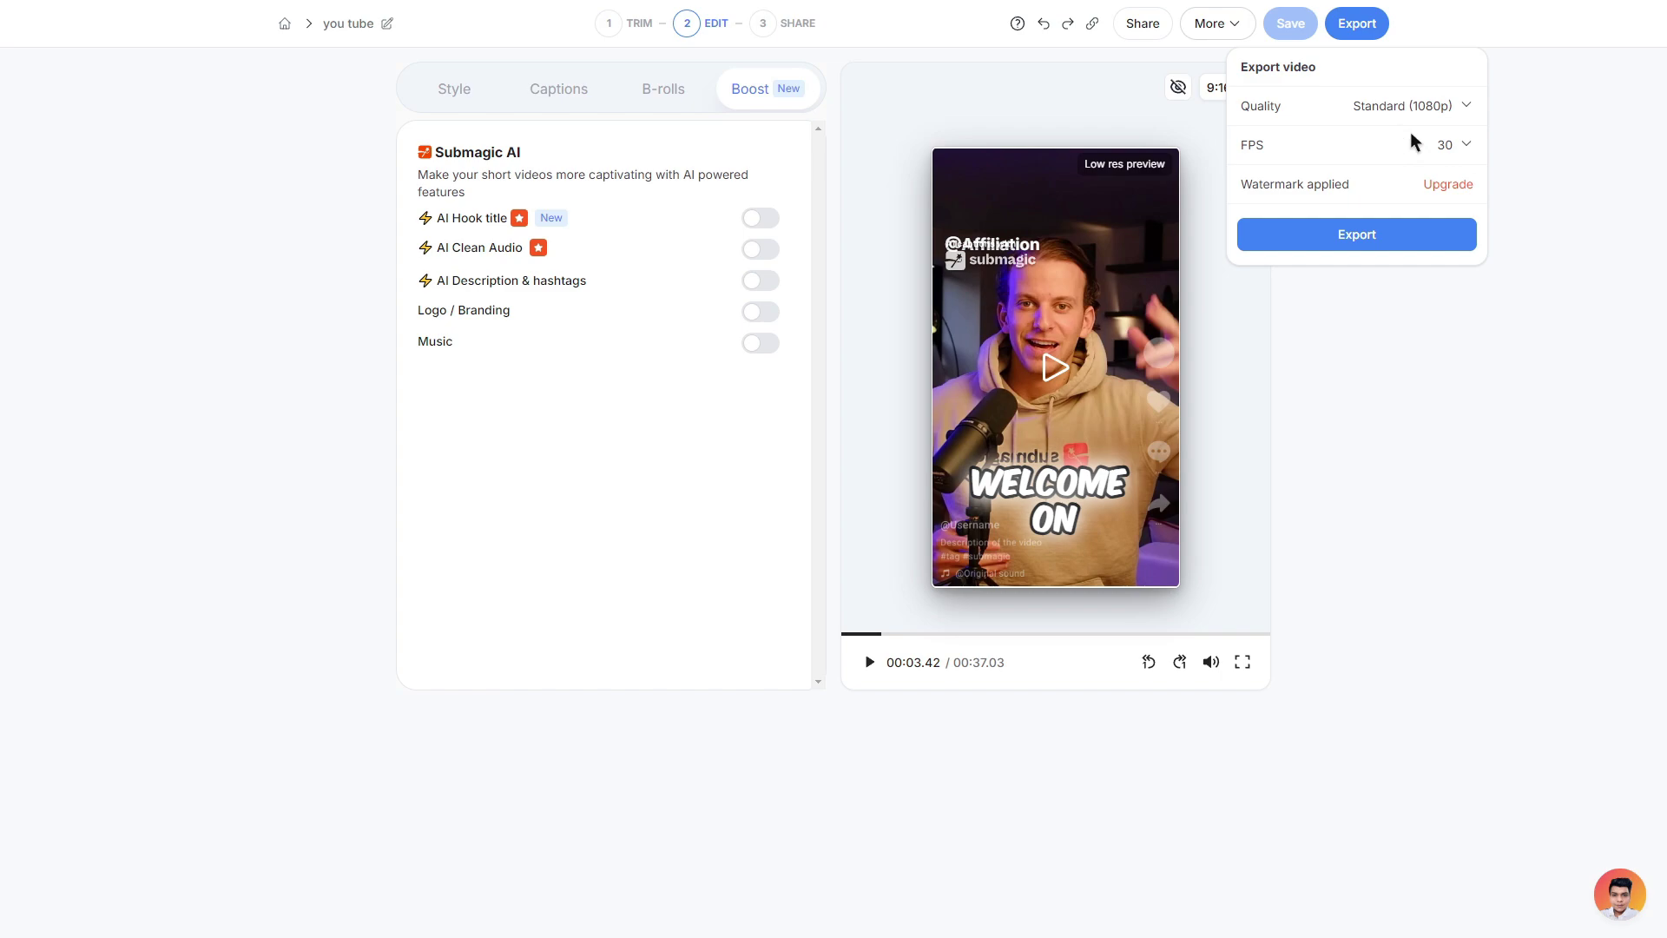
{"action": "left_click", "coordinate": [1468, 145]}
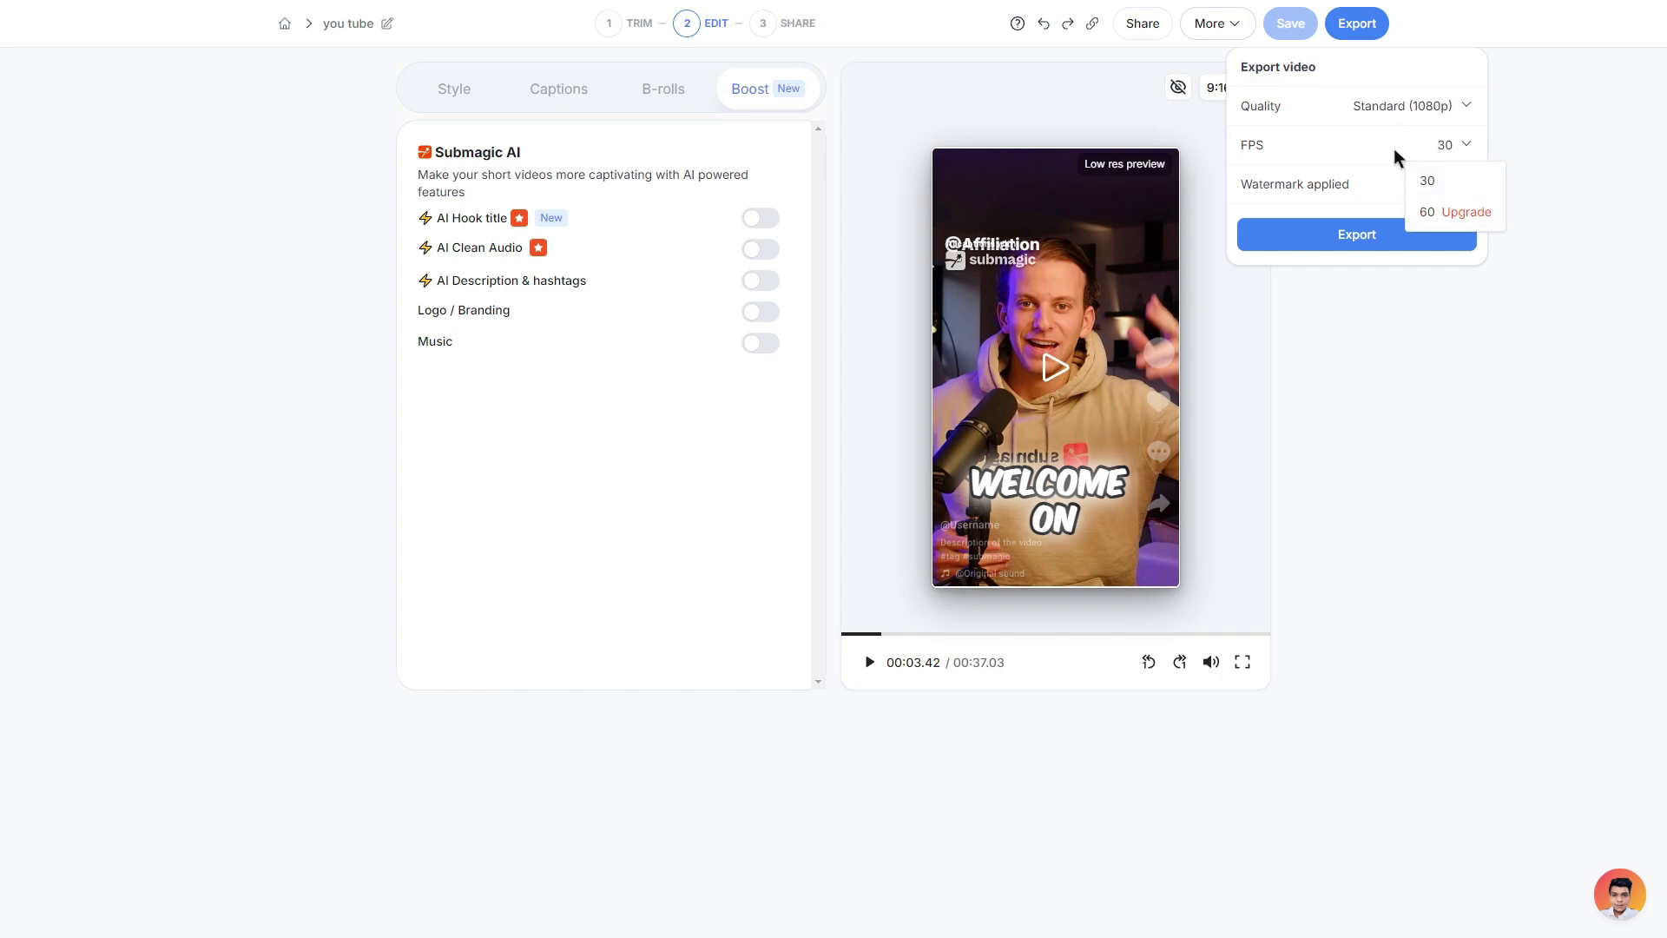
{"action": "left_click", "coordinate": [1268, 200]}
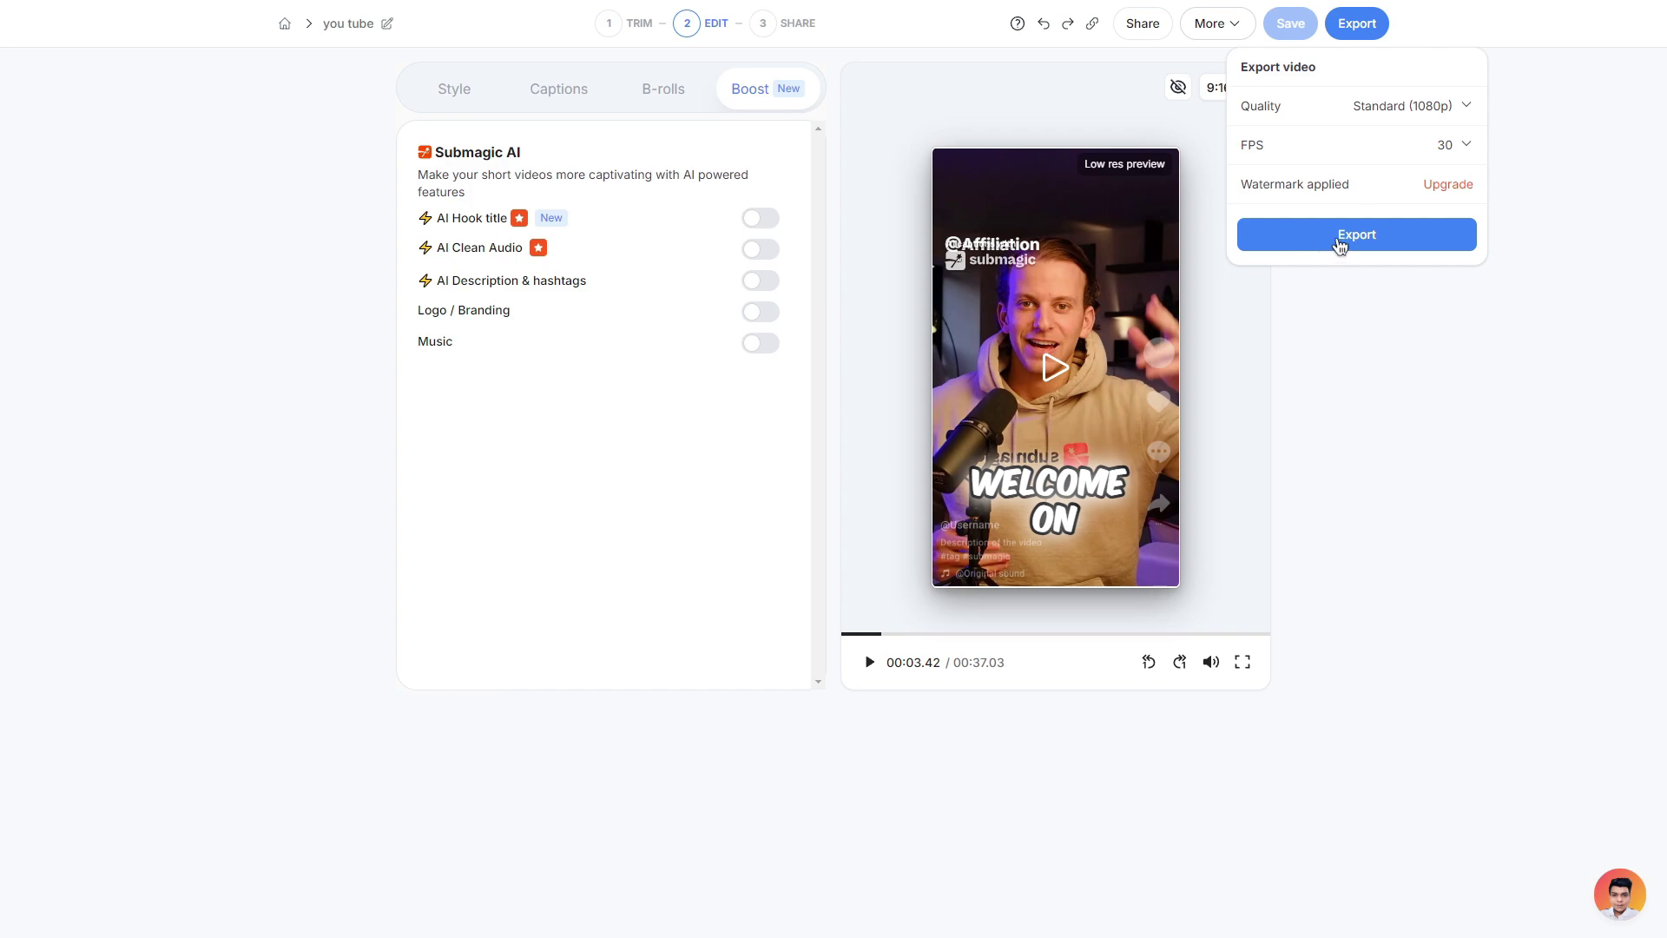
{"action": "left_click", "coordinate": [1357, 239]}
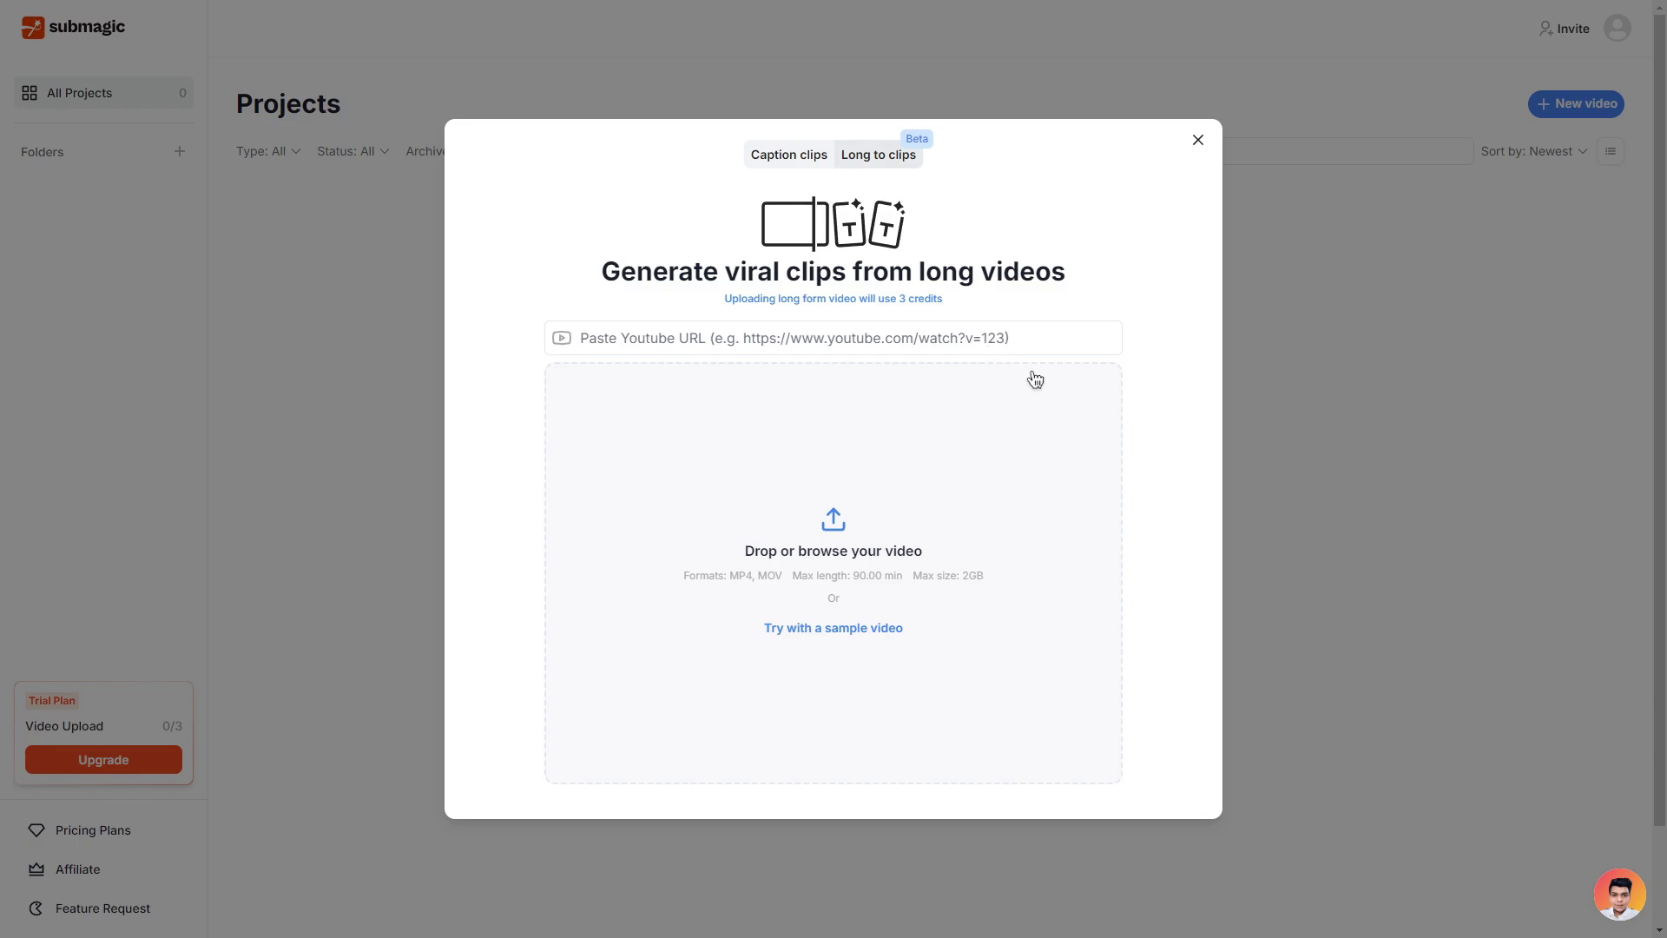
Step: Paste the 'Submagic AI - Create Viral Shorts in 1 Click with Captions (2024)' YouTube link and upload it
{"action": "left_click", "coordinate": [964, 345]}
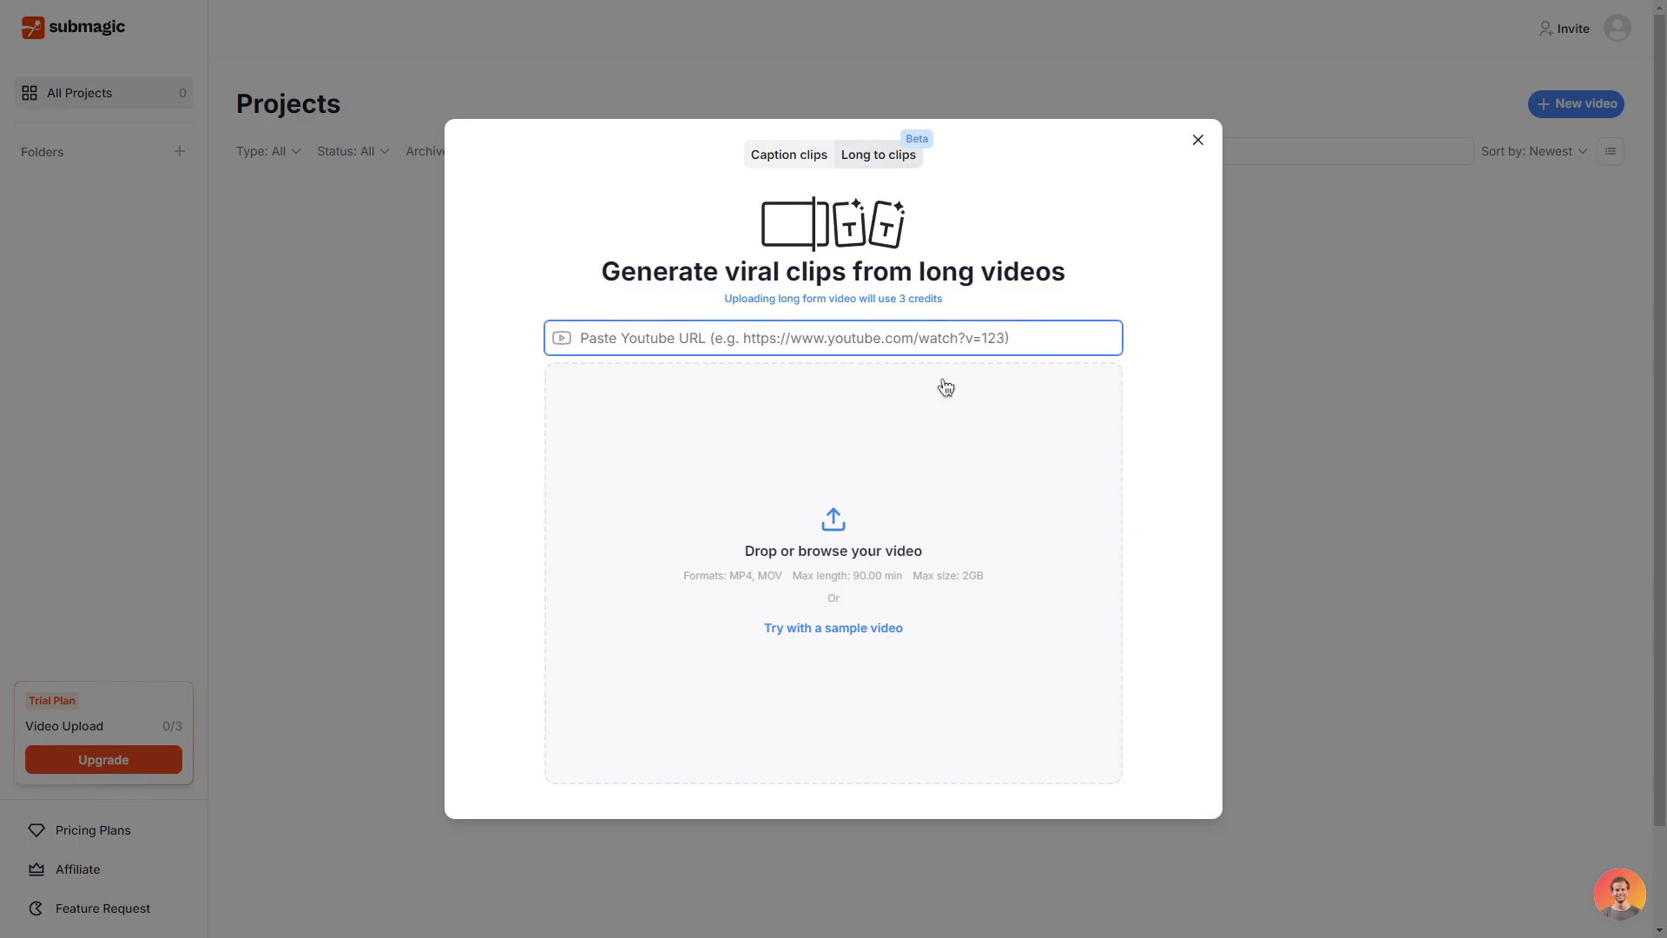
{"action": "type", "text": "https://www.youtube.com/watch?v=IZXUPc8bQMA"}
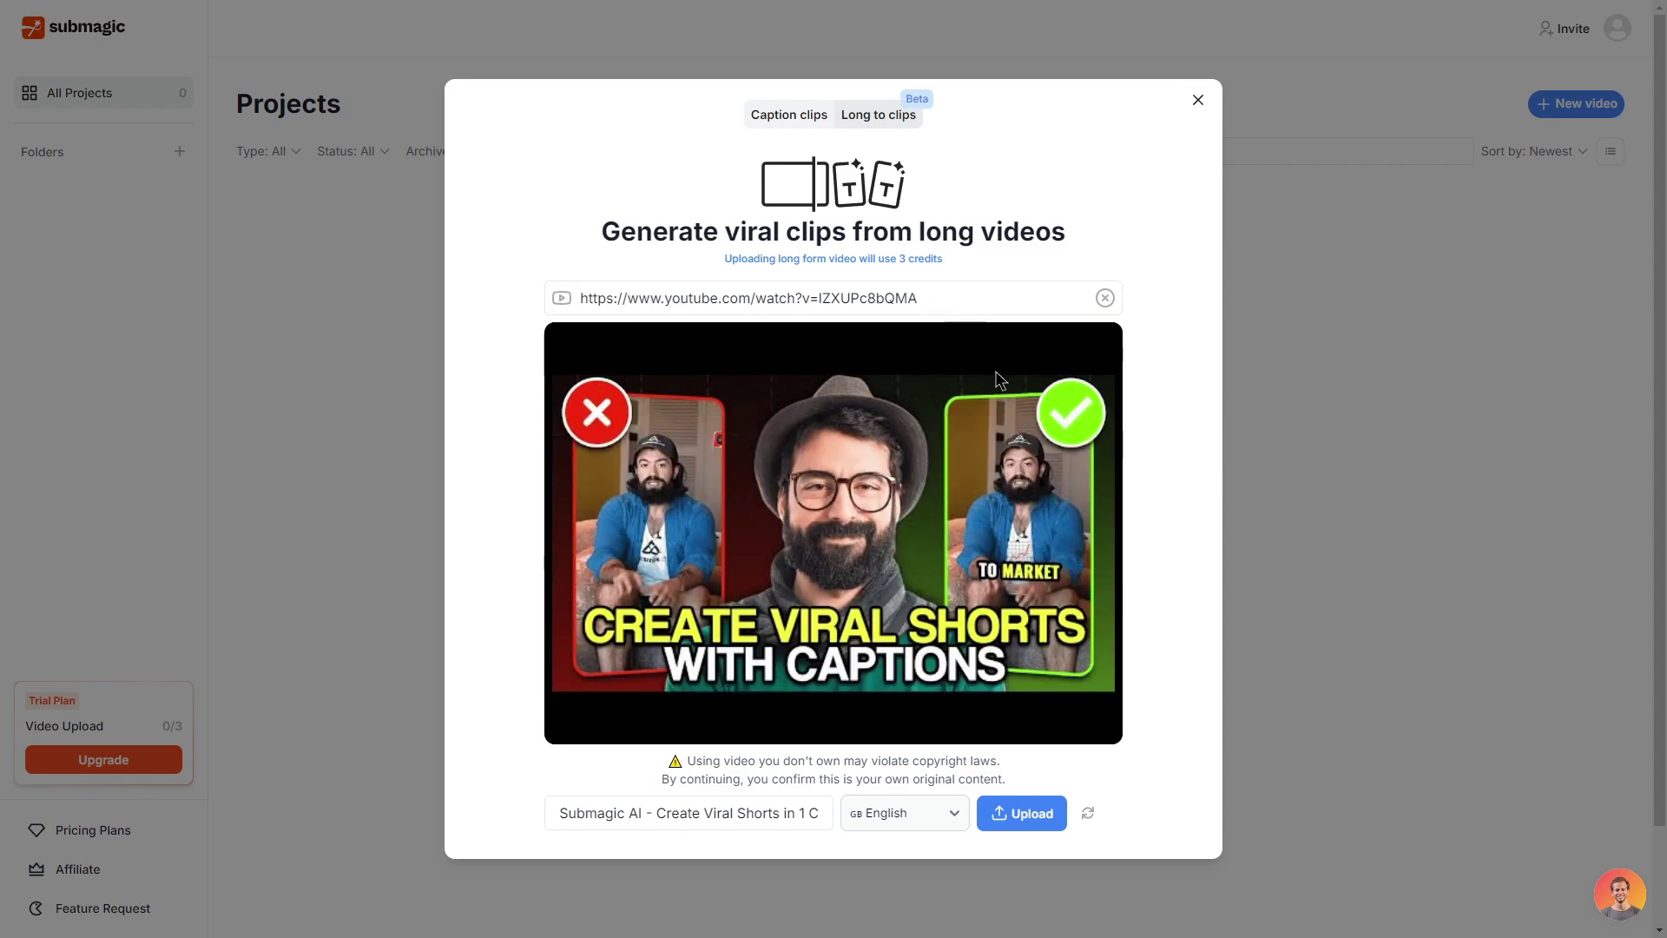
{"action": "left_click", "coordinate": [1025, 813]}
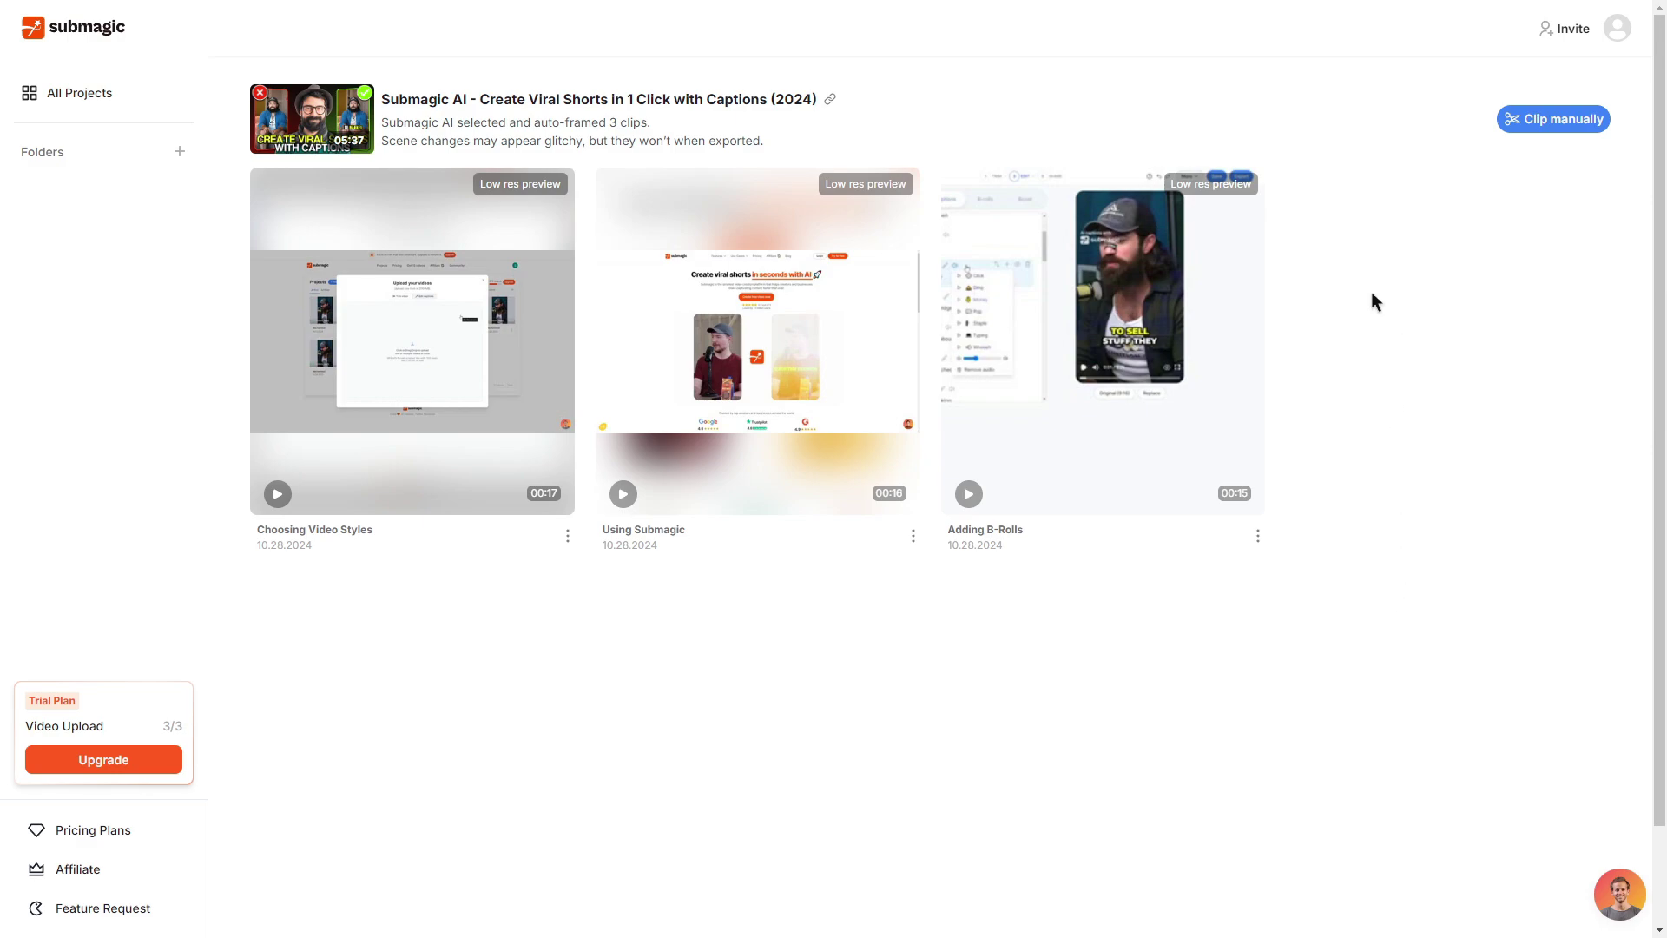
Step: Start a manual clip and move its start to 1:35, at the 'And then once' sentence
{"action": "left_click", "coordinate": [1563, 122]}
{"action": "left_click_drag", "start_coordinate": [919, 199], "coordinate": [919, 442]}
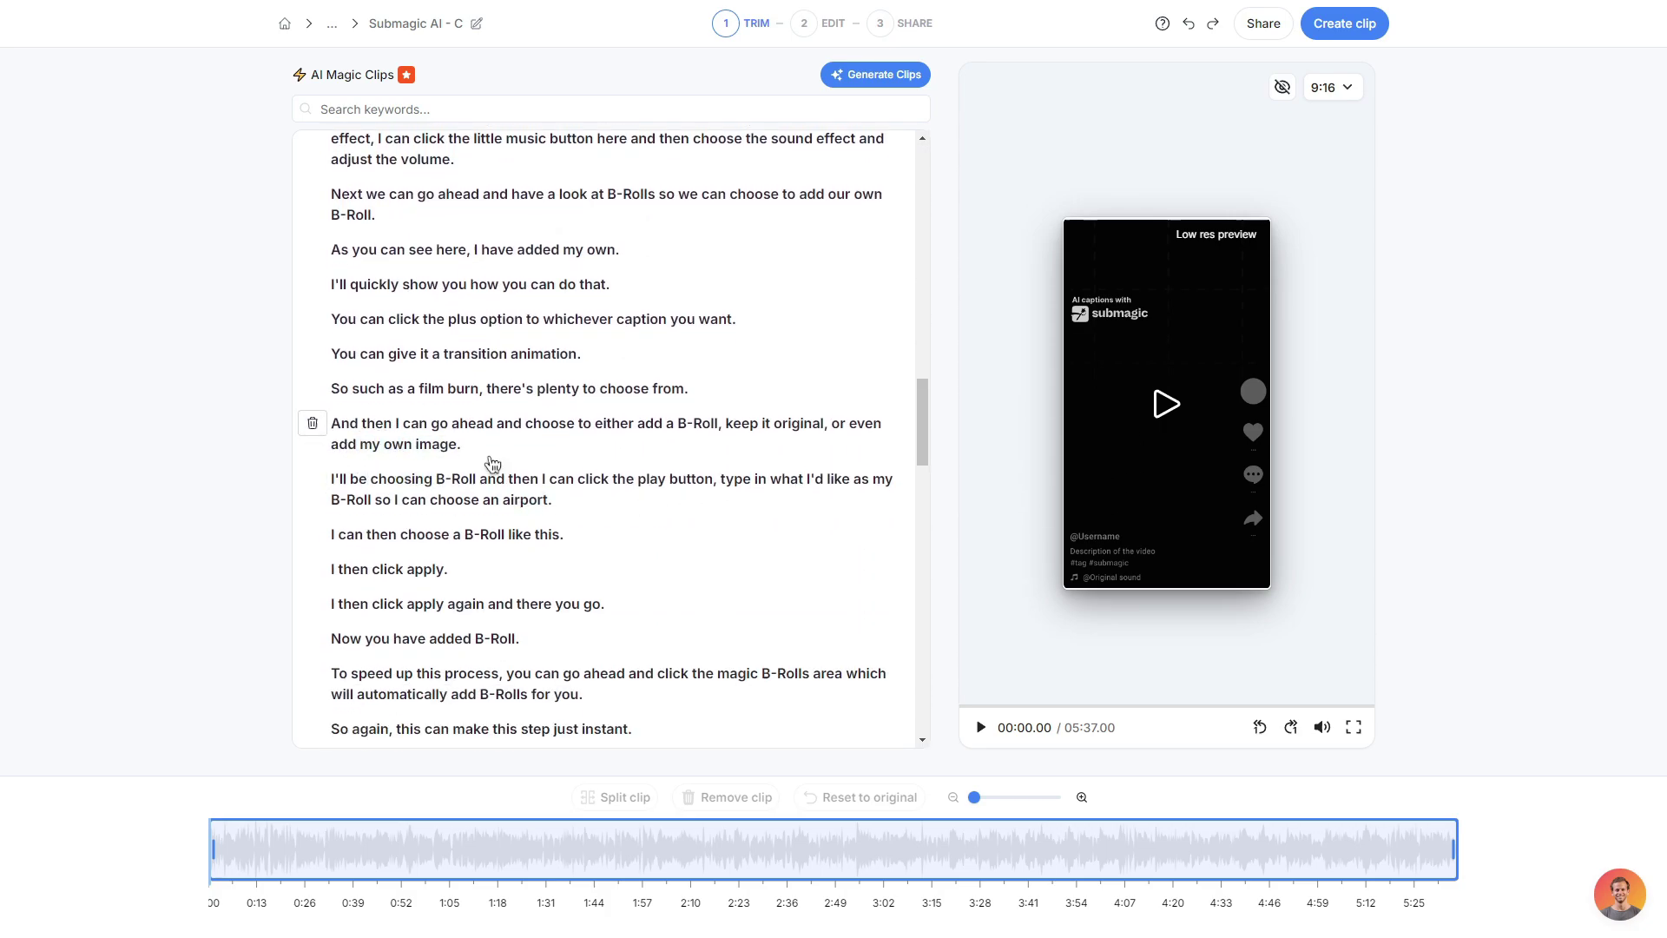
{"action": "scroll", "coordinate": [434, 460], "scroll_direction": "up", "scroll_amount": 5}
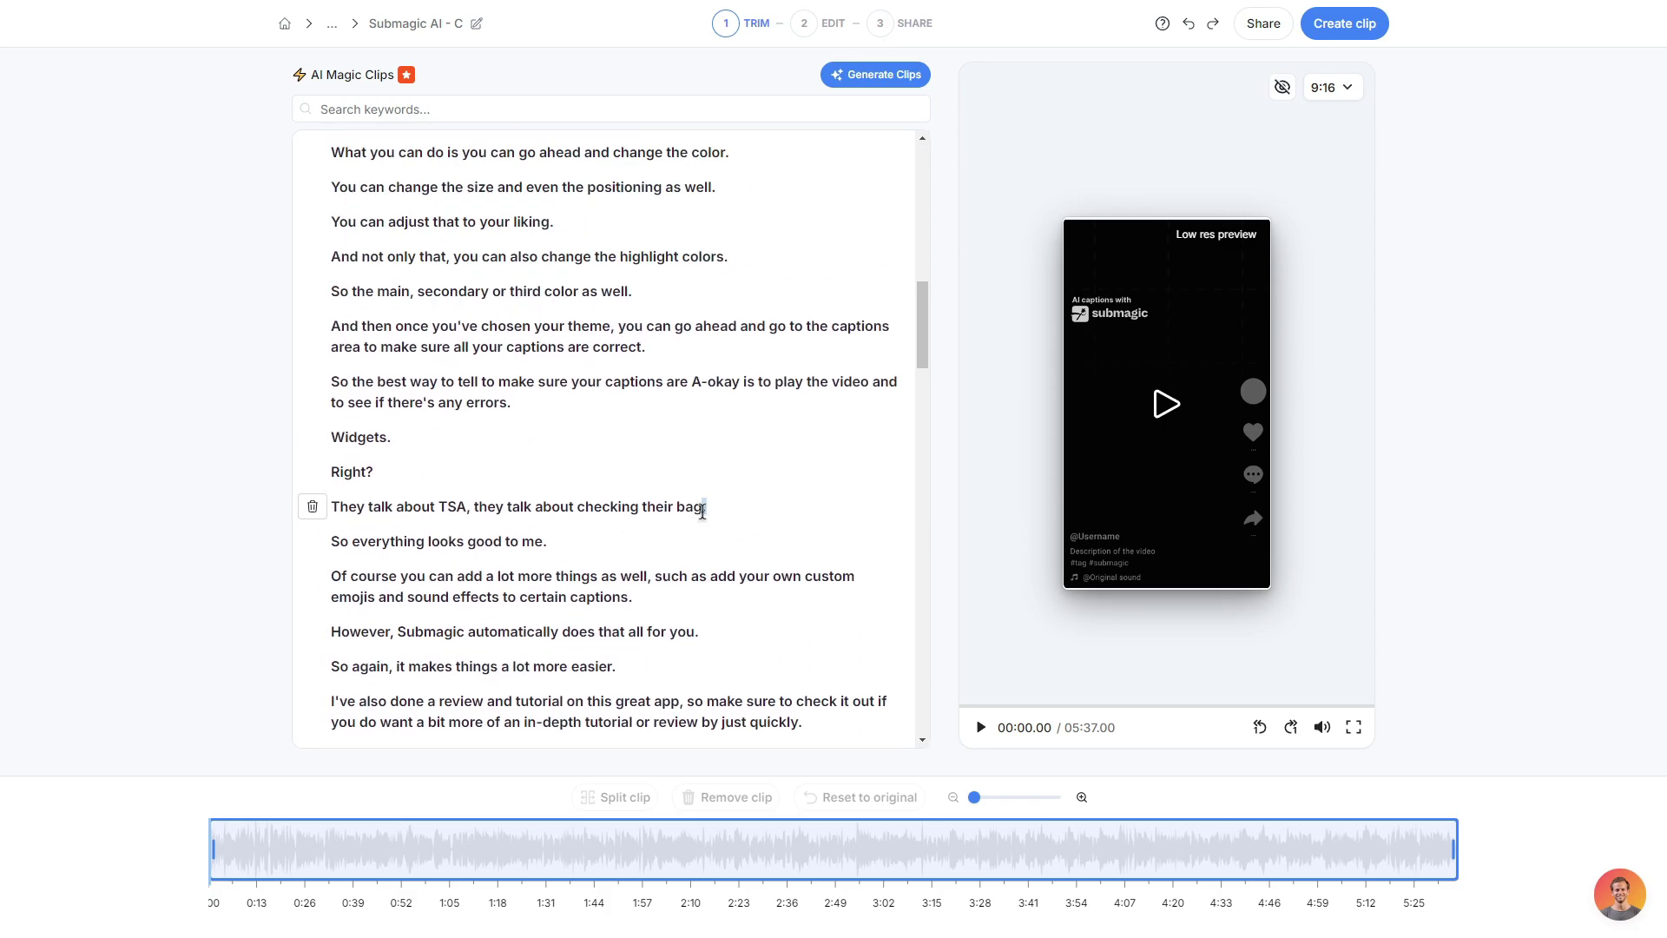
{"action": "left_click", "coordinate": [343, 325]}
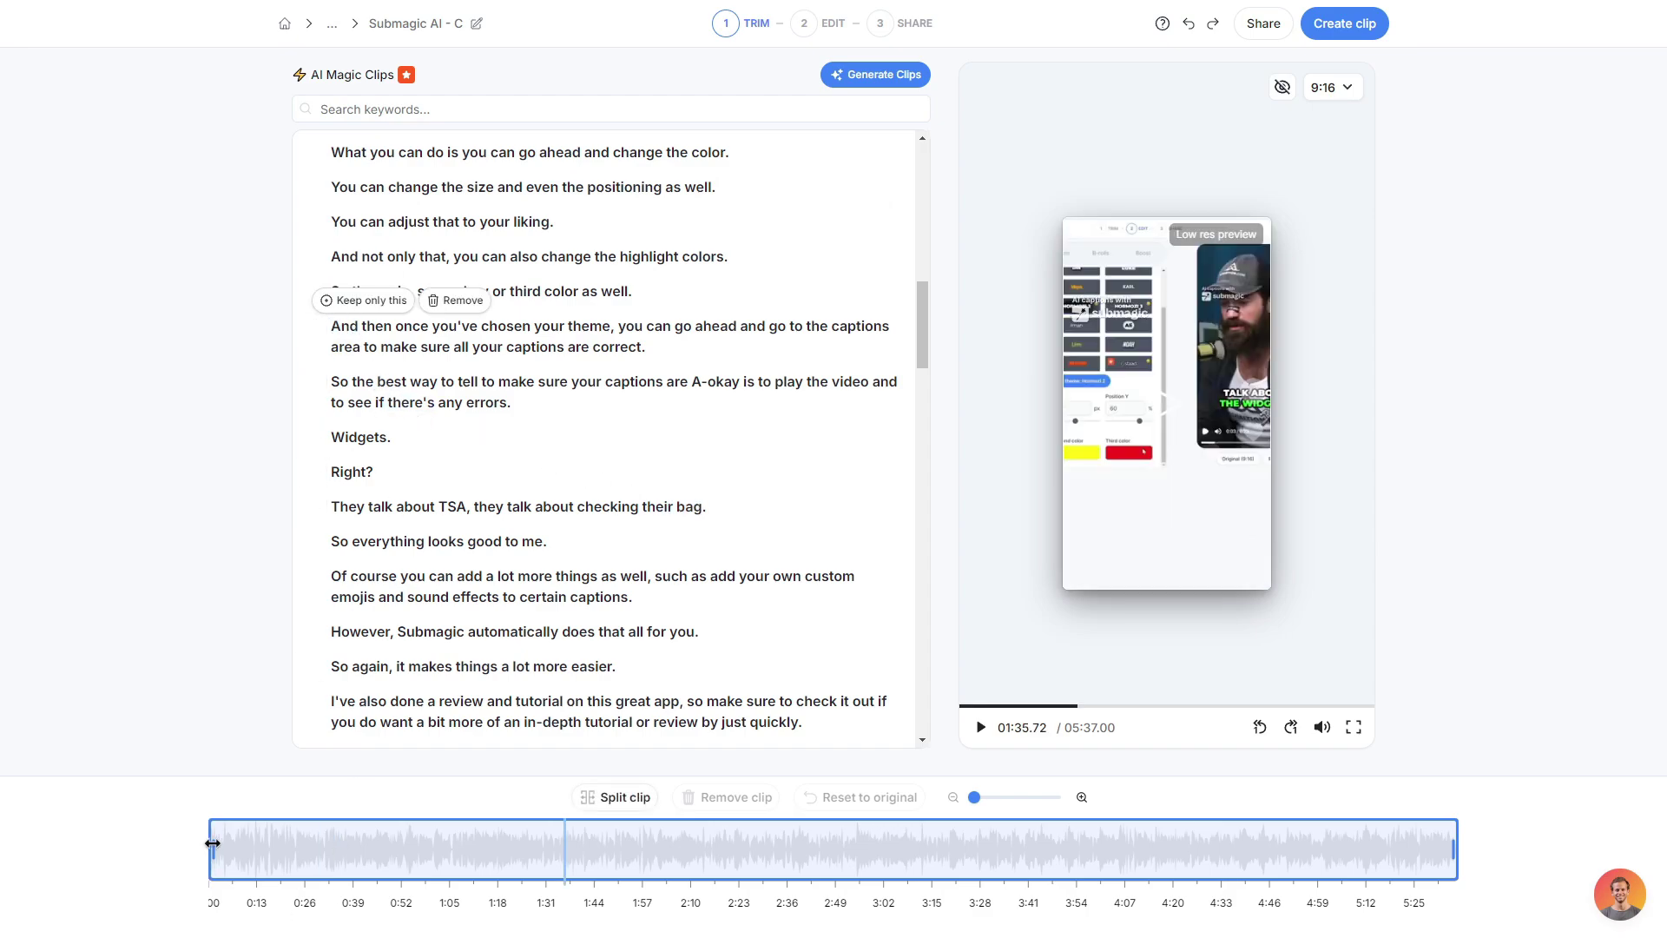
{"action": "left_click_drag", "start_coordinate": [214, 847], "coordinate": [567, 851]}
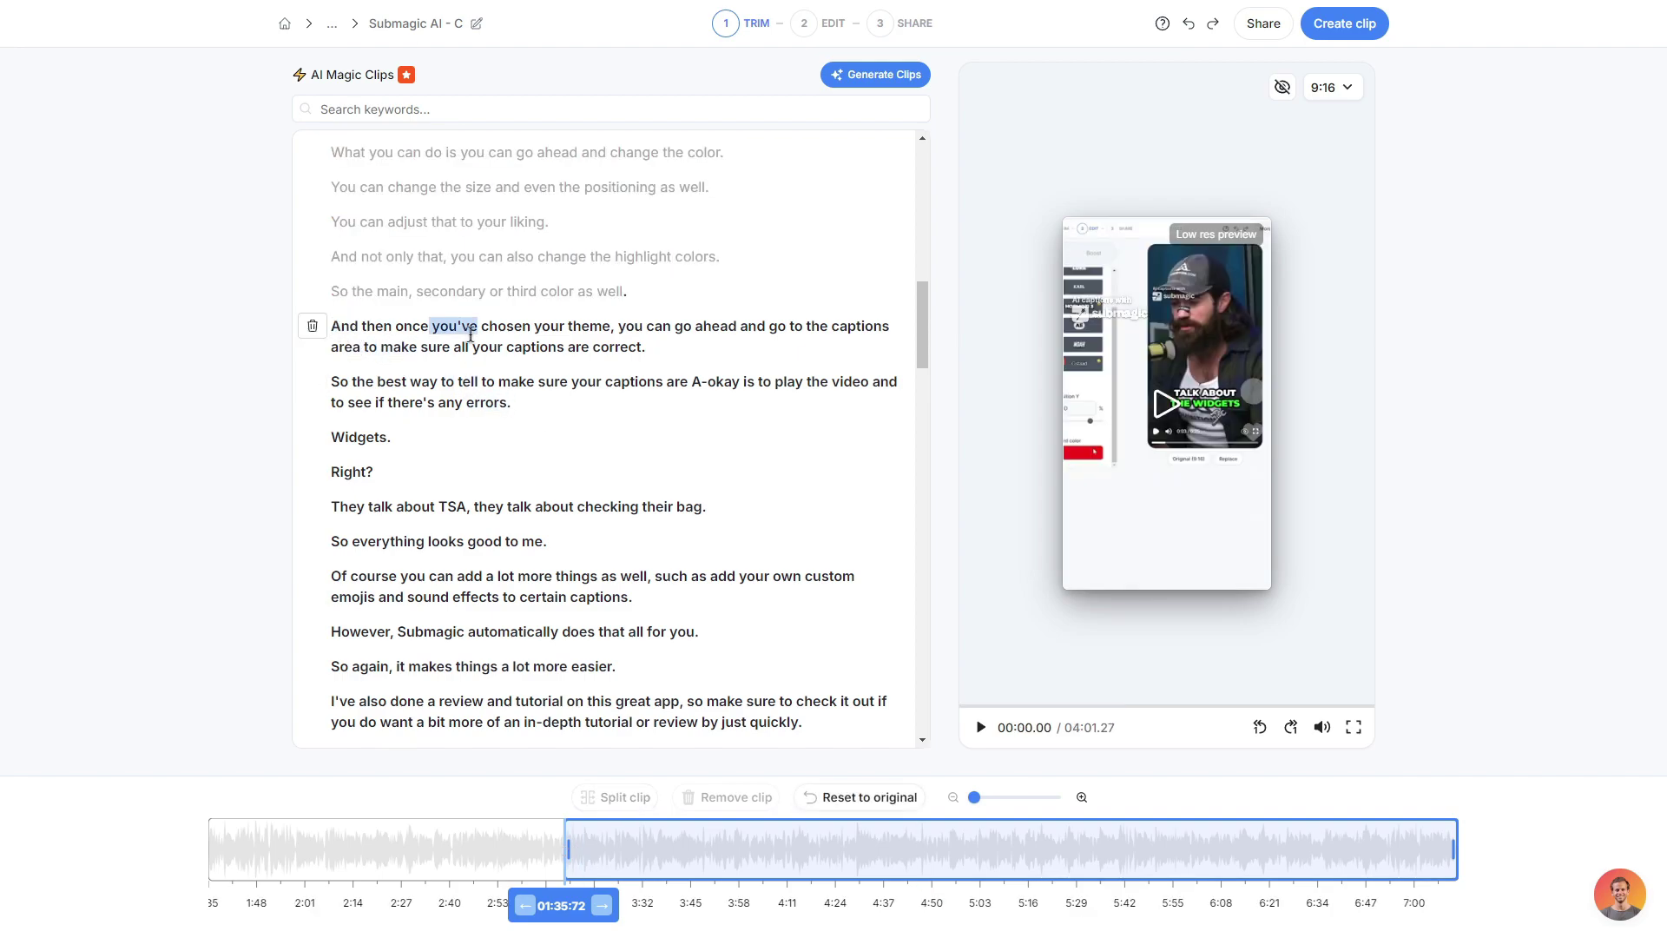
Step: Trim the clip end to the close of the errors sentence, keeping 9:16 aspect ratio
{"action": "left_click", "coordinate": [495, 402]}
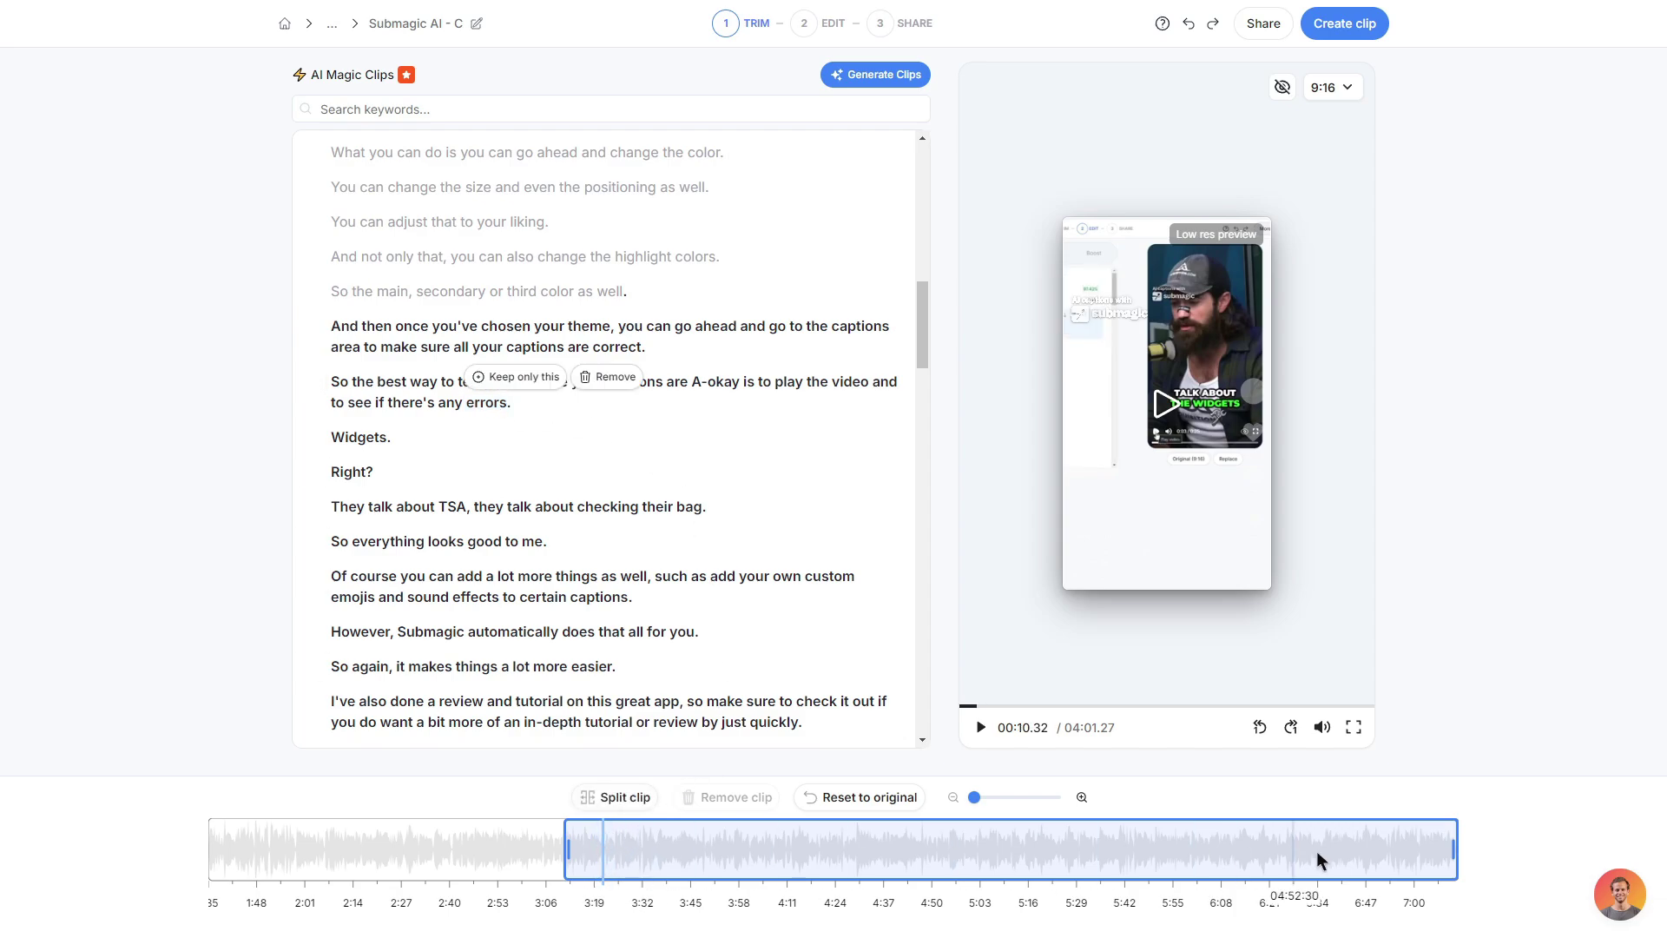
{"action": "left_click_drag", "start_coordinate": [1452, 849], "coordinate": [604, 864]}
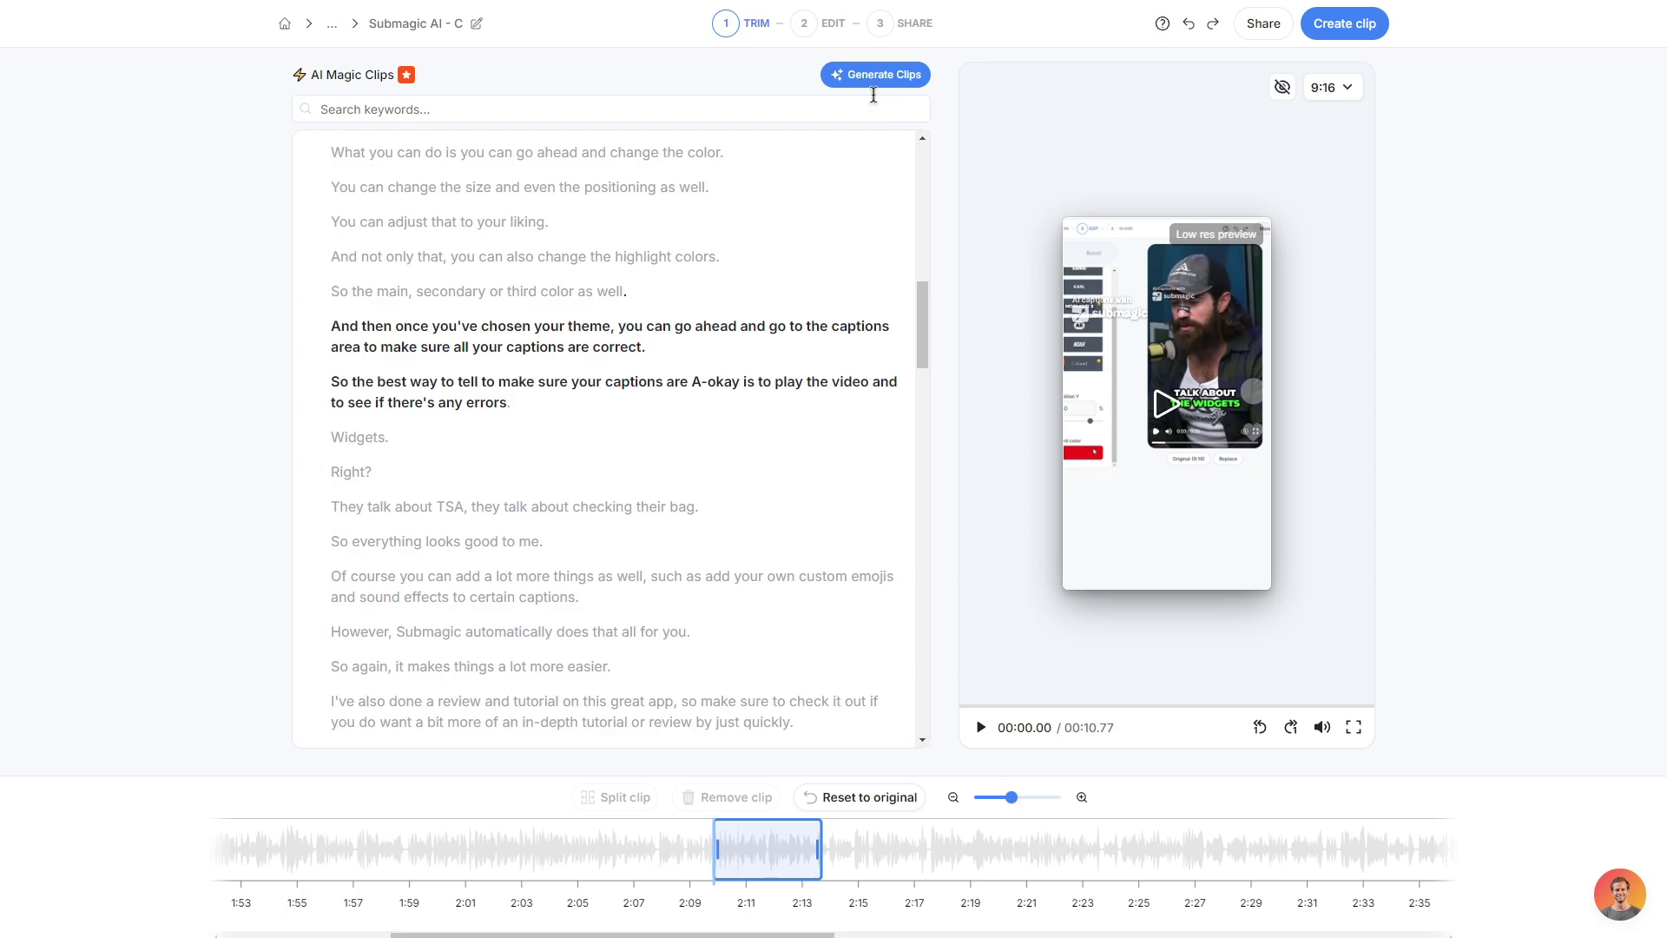
{"action": "left_click", "coordinate": [1348, 90]}
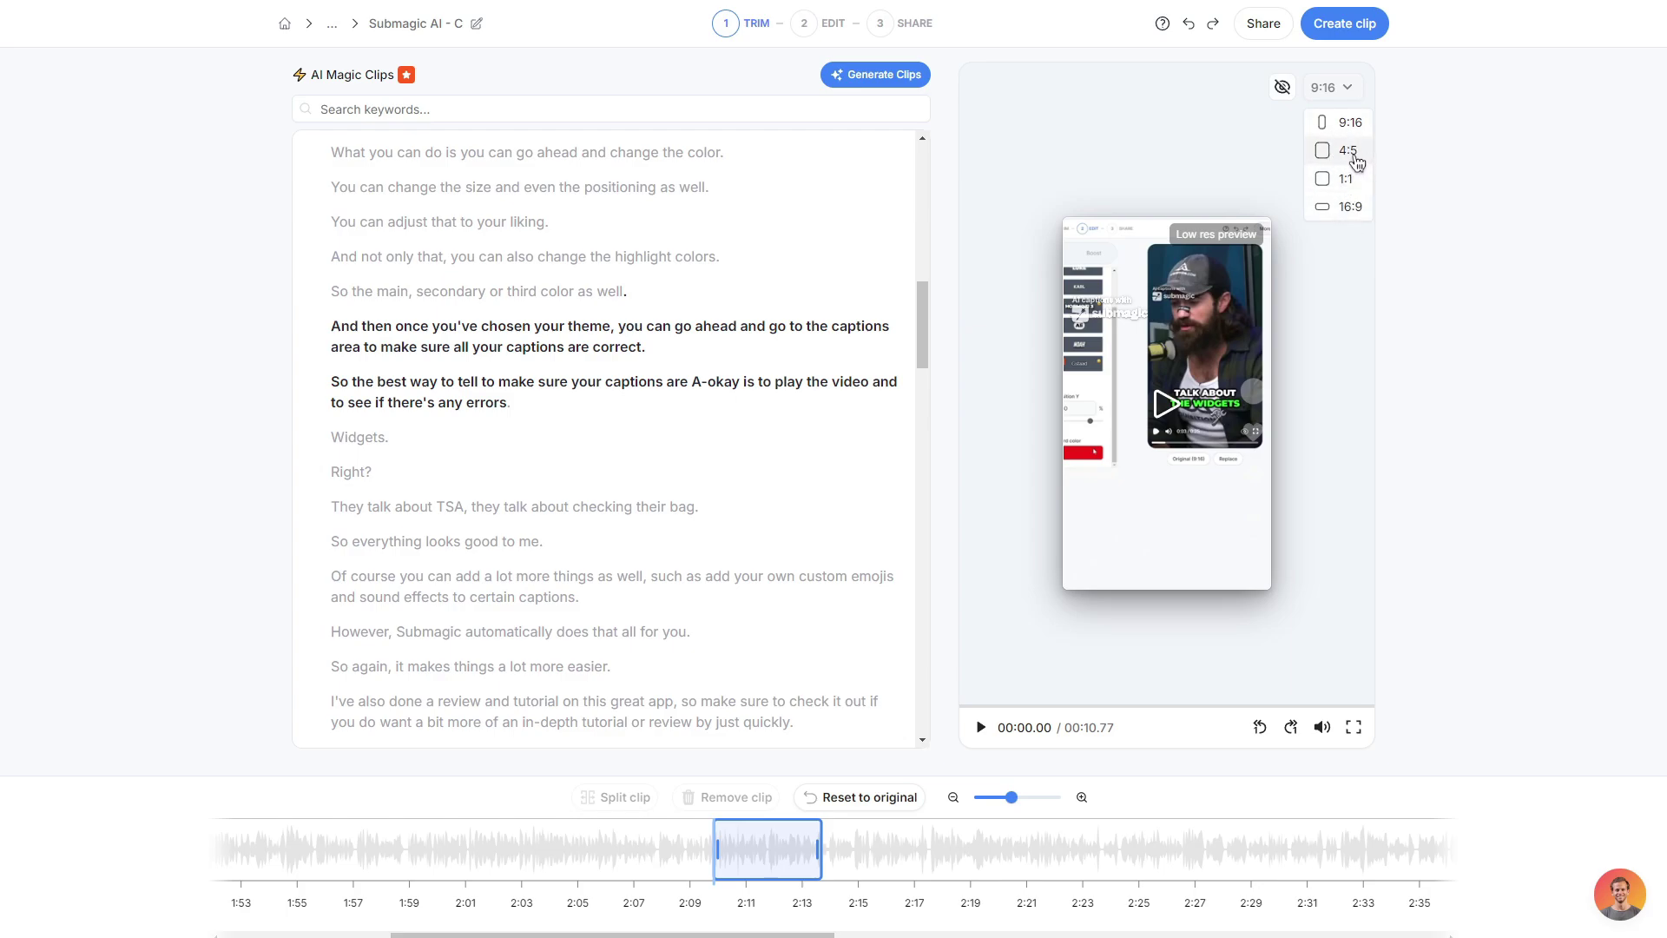
{"action": "left_click", "coordinate": [1346, 122]}
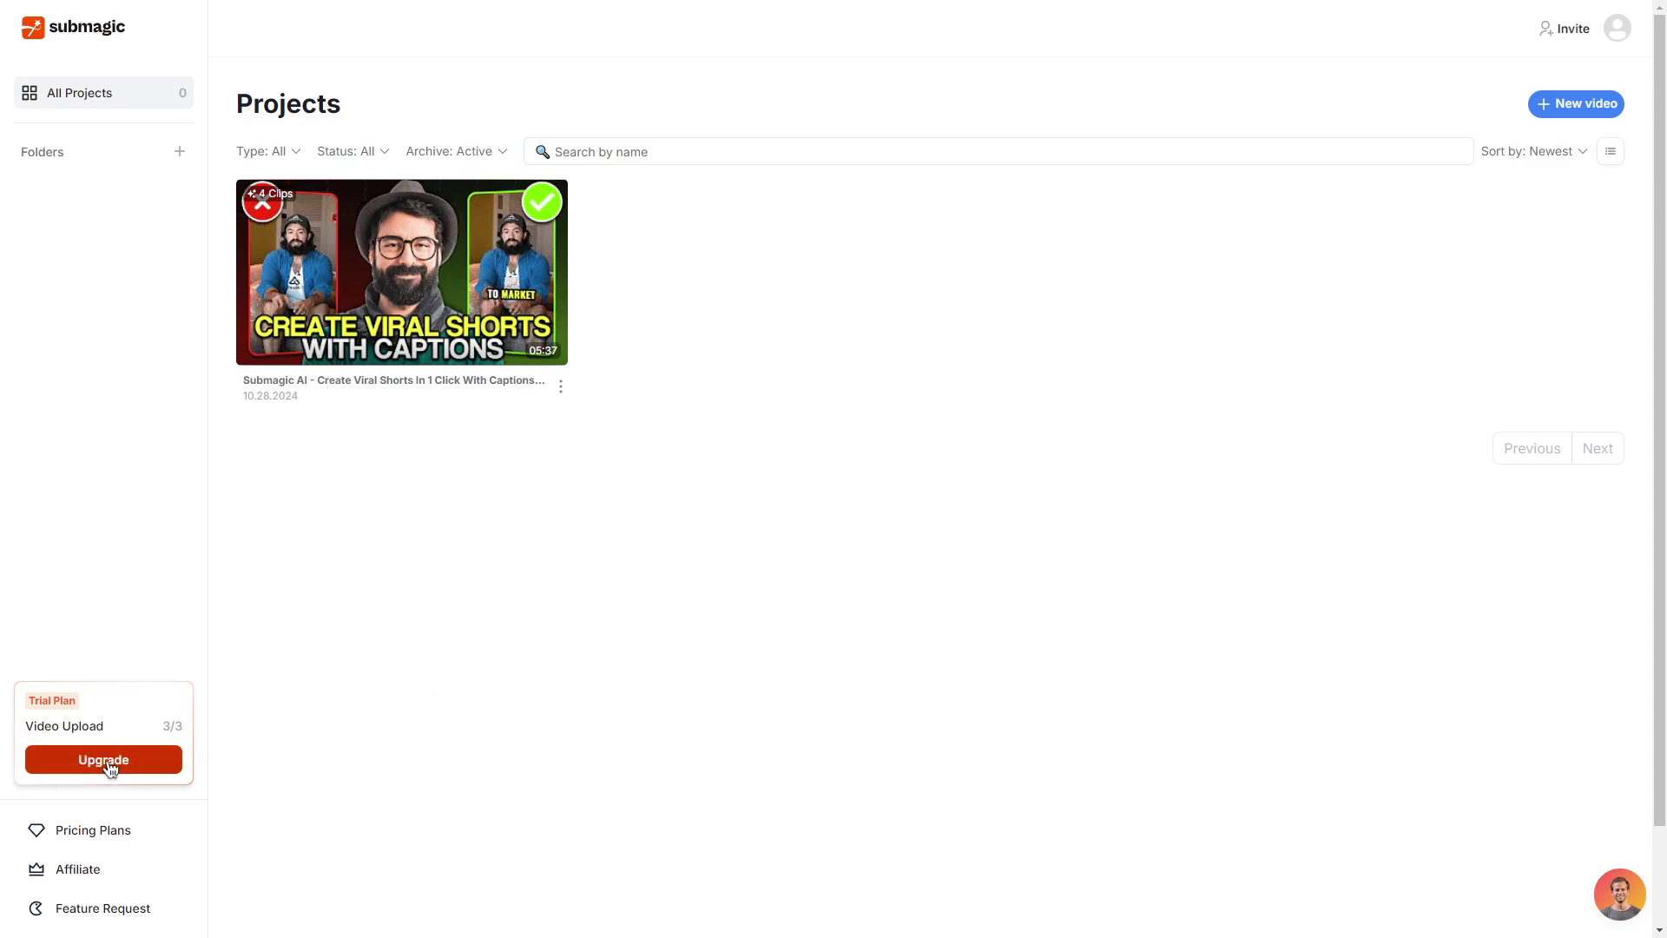
Step: Open the Upgrade pricing plans from the Trial Plan box, showing yearly Starter, Growth and Business prices
{"action": "left_click", "coordinate": [157, 760]}
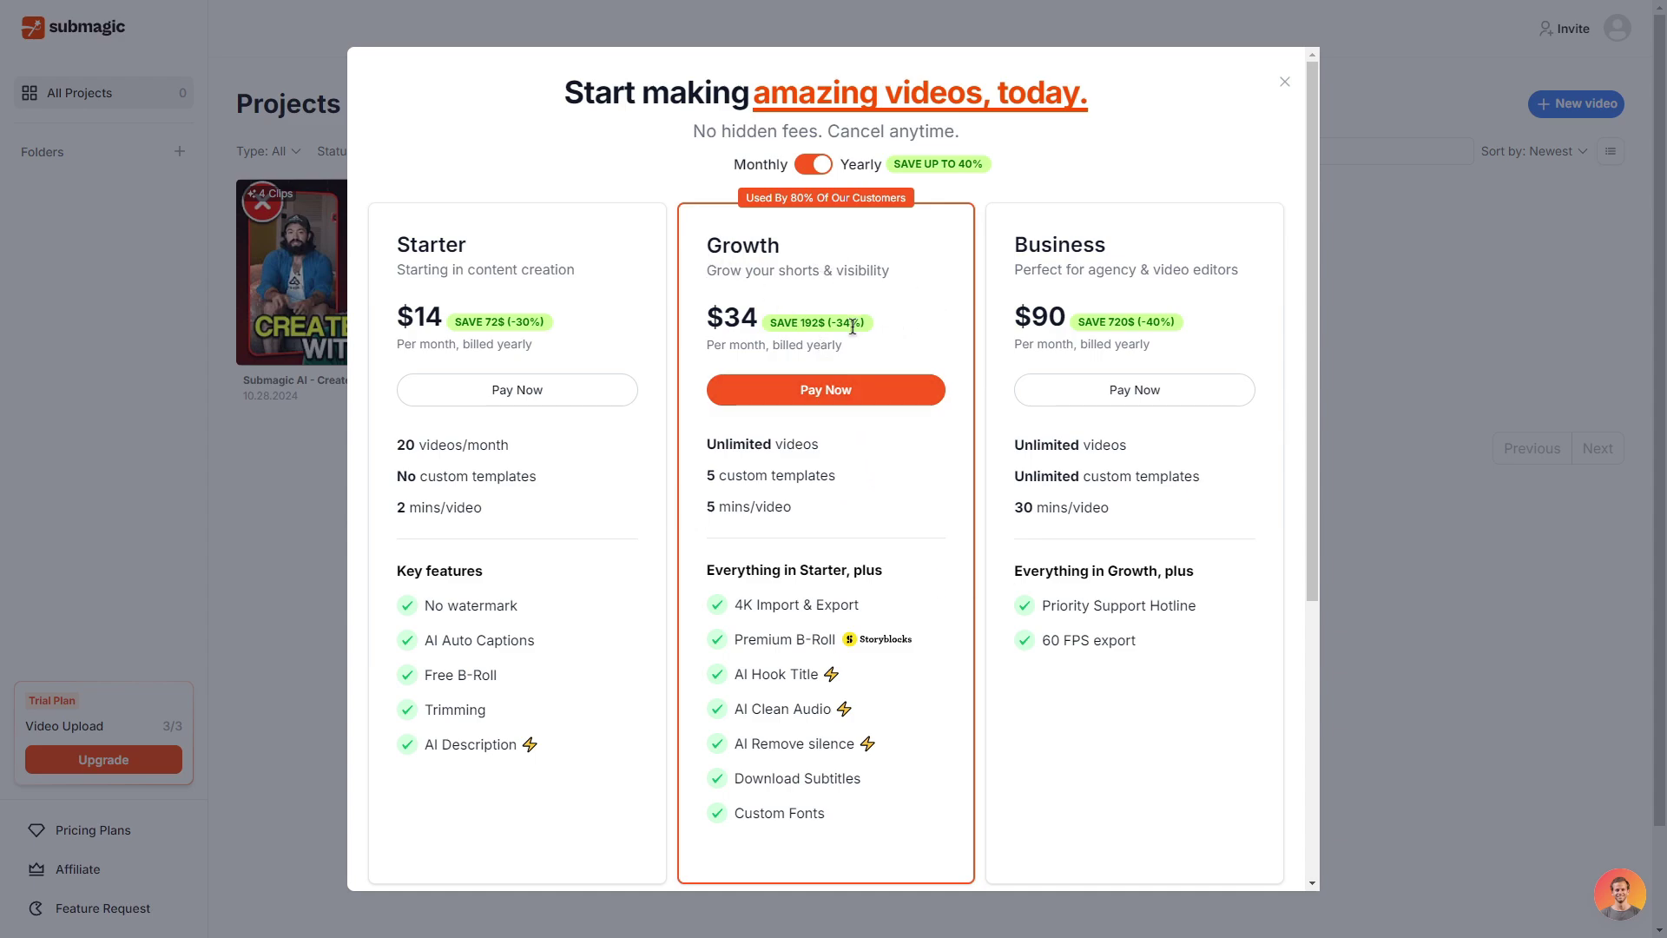
Step: Check out the yearly Growth plan with promo code JACK, cutting the total to US$367.20
{"action": "left_click", "coordinate": [879, 404]}
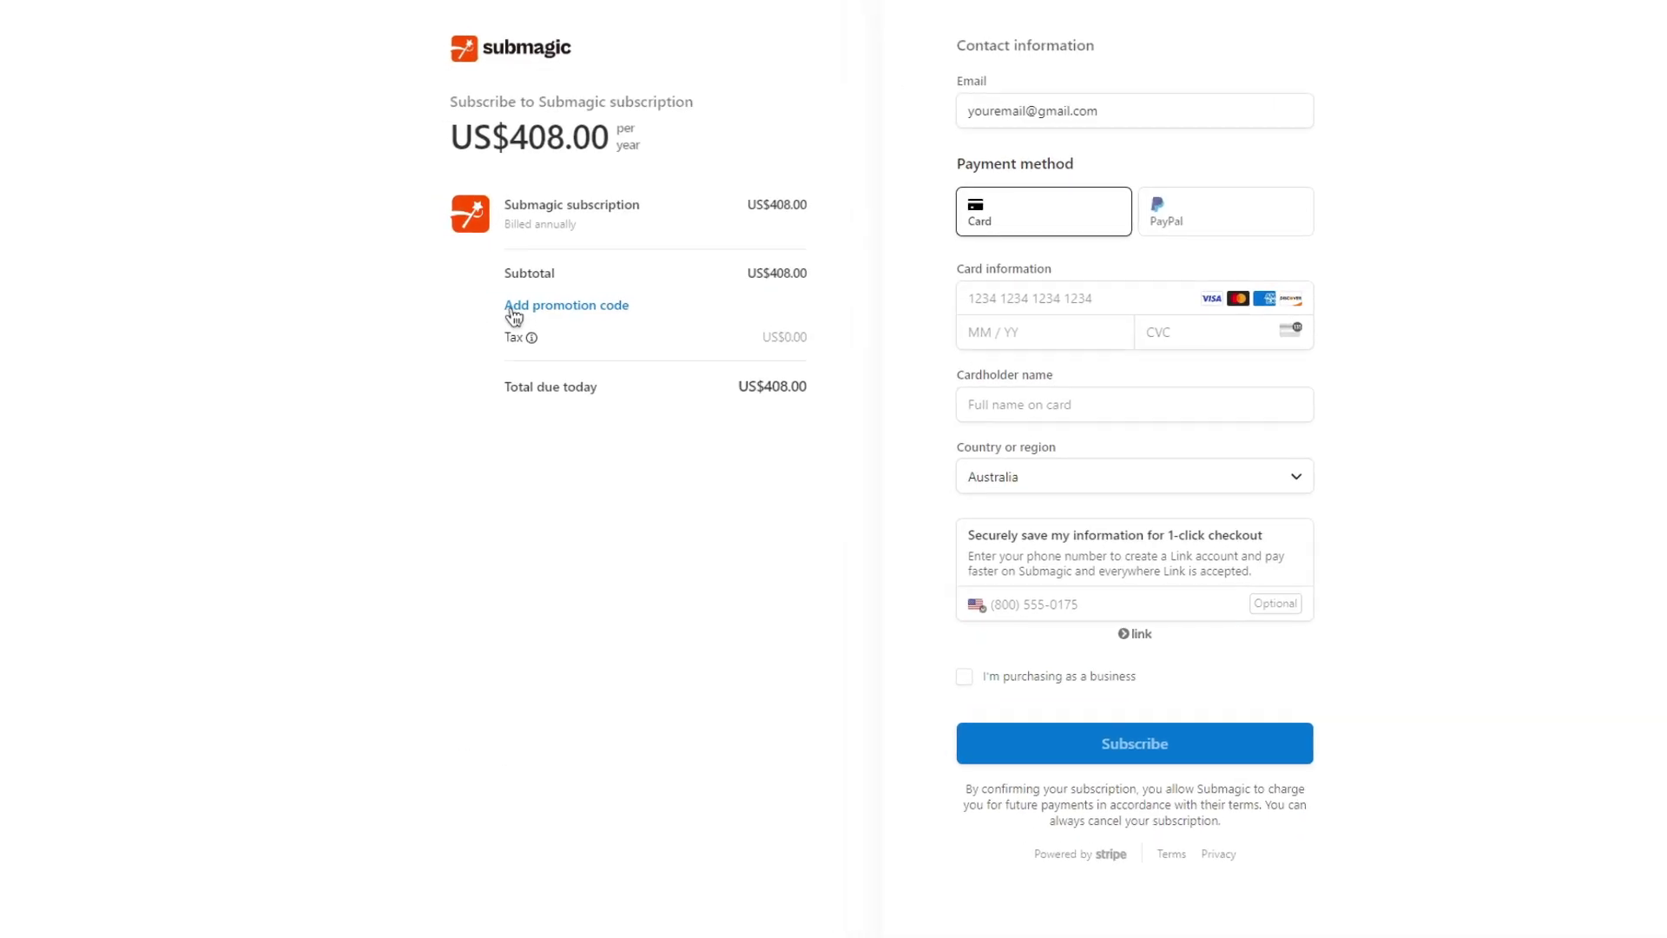
{"action": "left_click", "coordinate": [571, 296]}
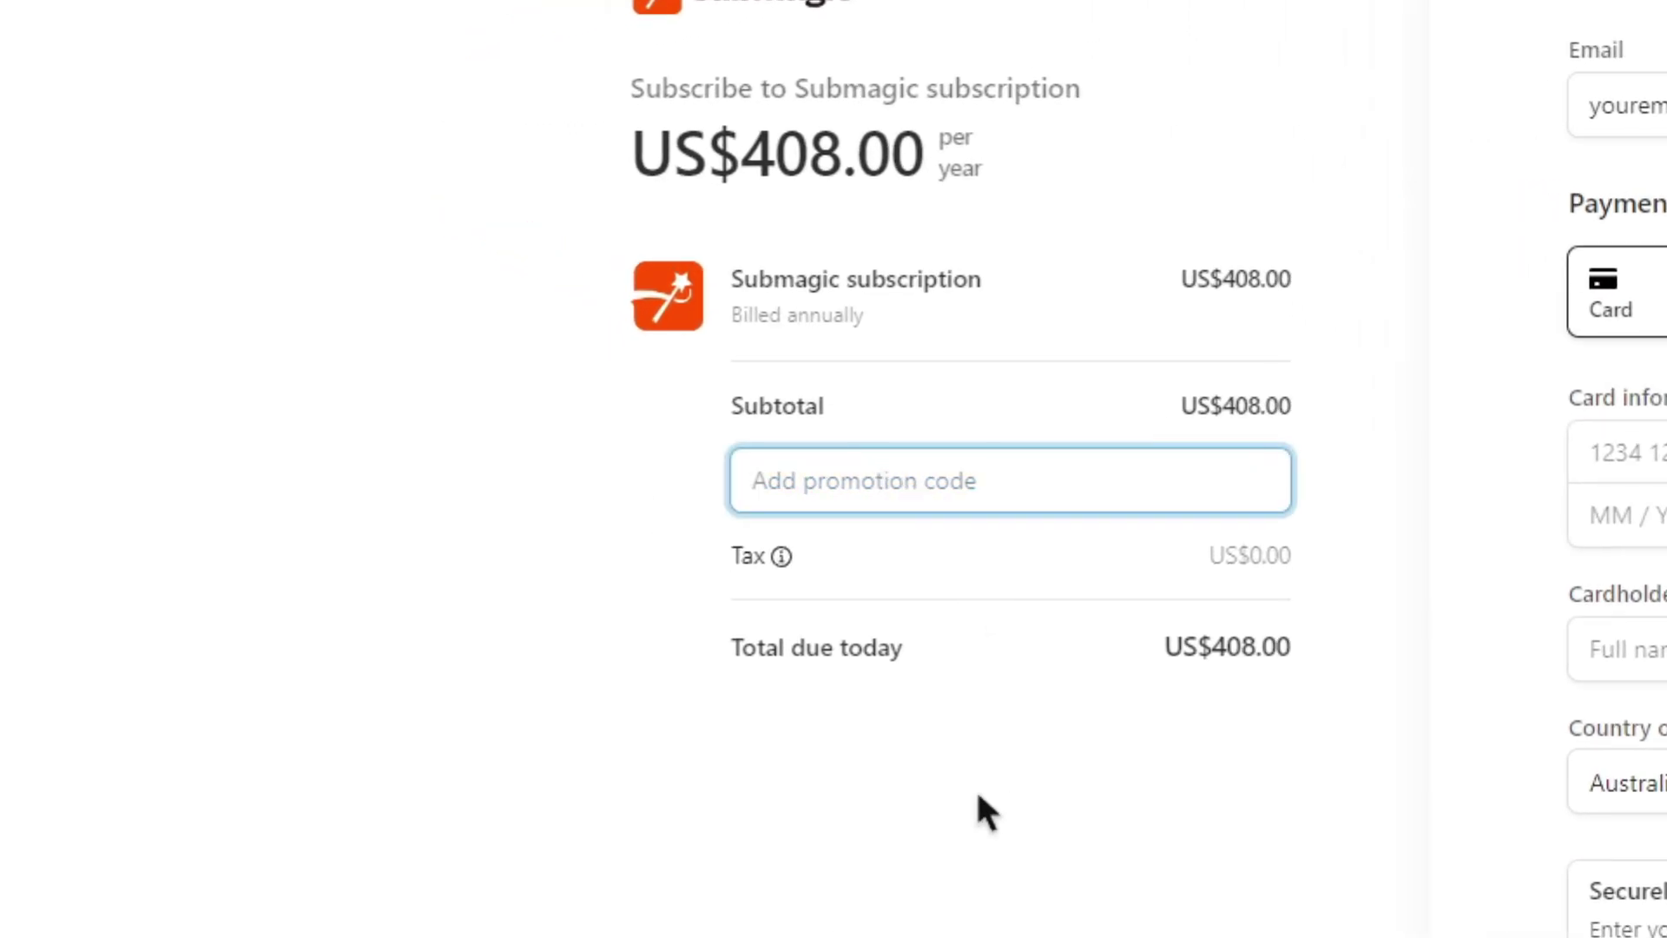
{"action": "type", "text": "JACK"}
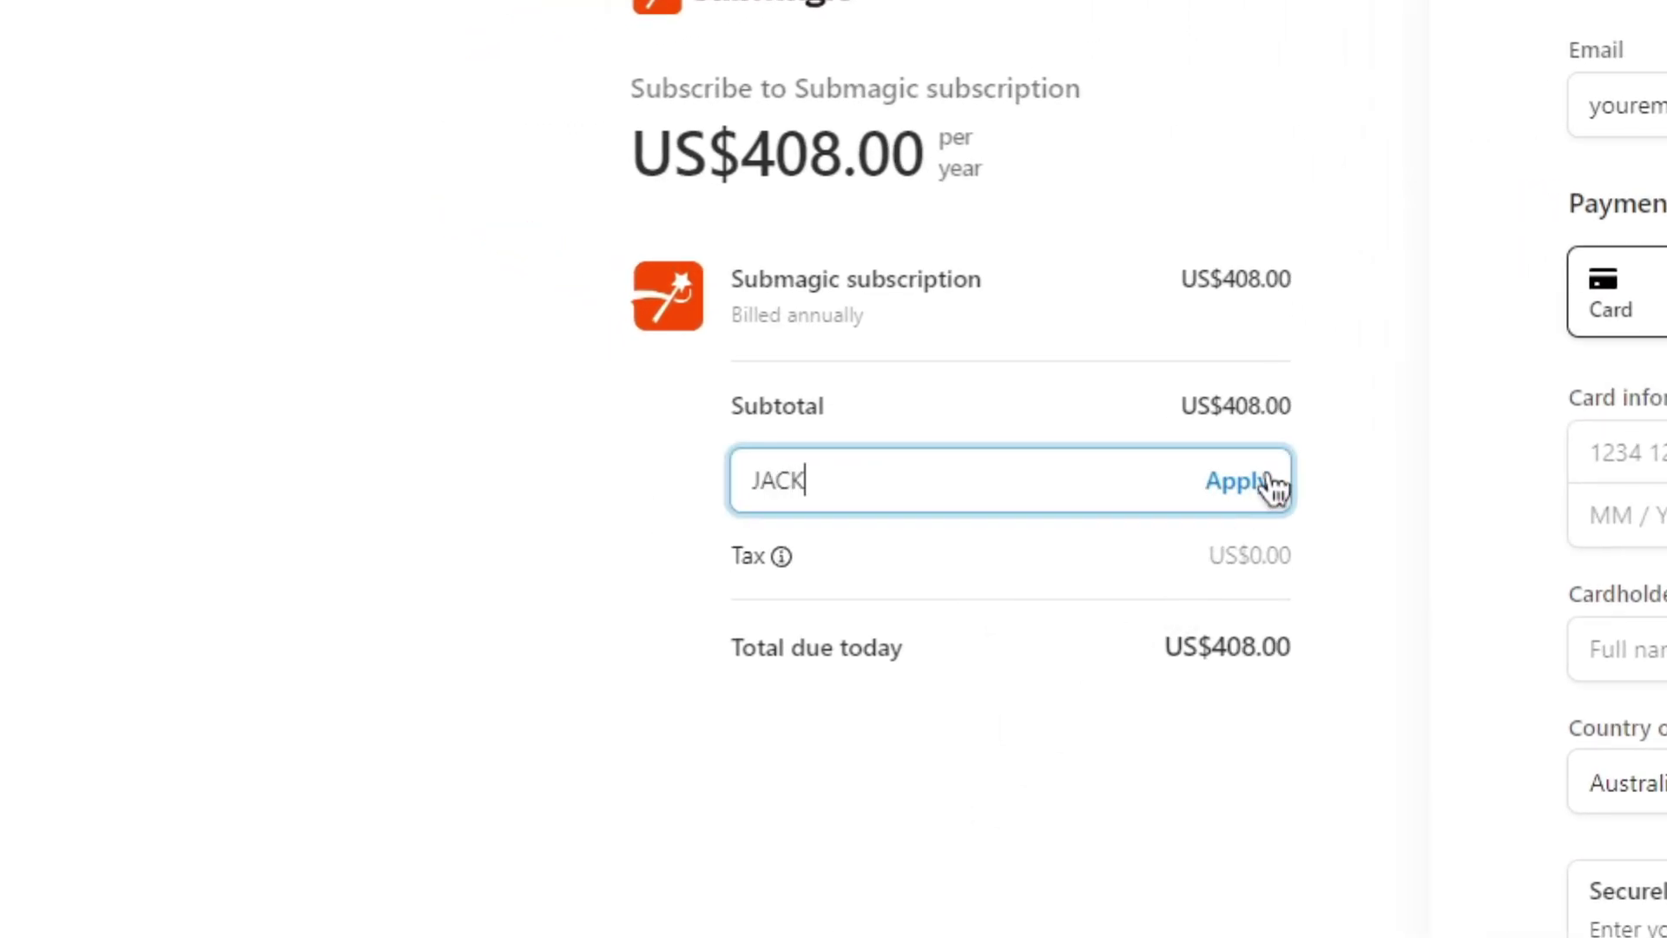
{"action": "left_click", "coordinate": [1239, 483]}
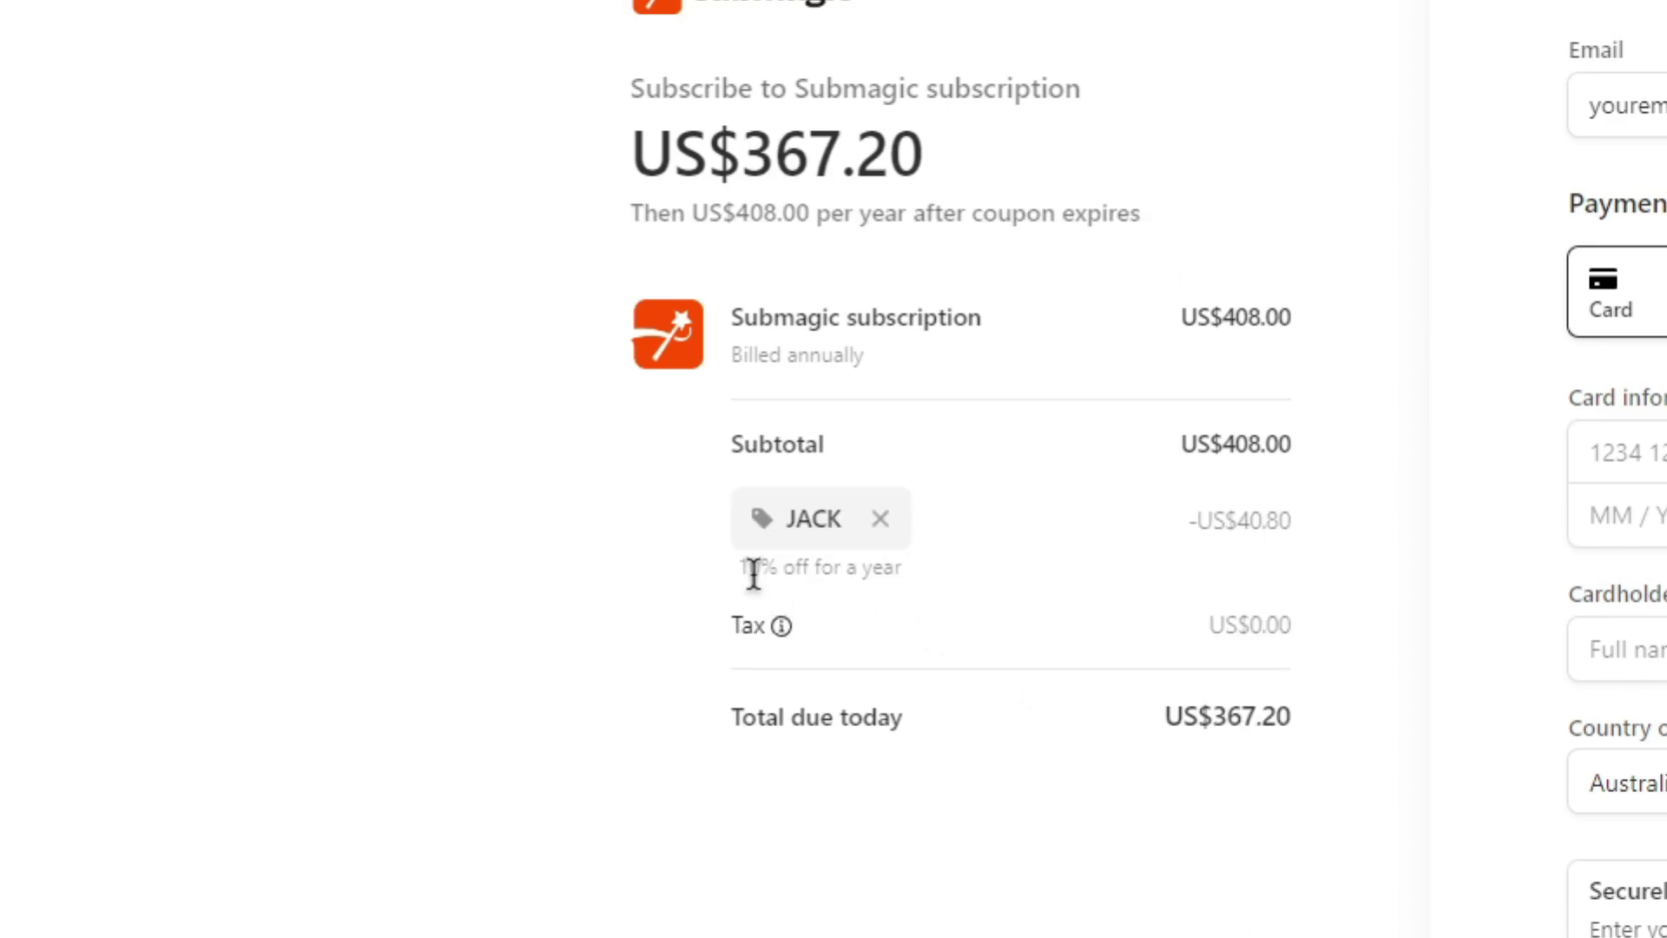